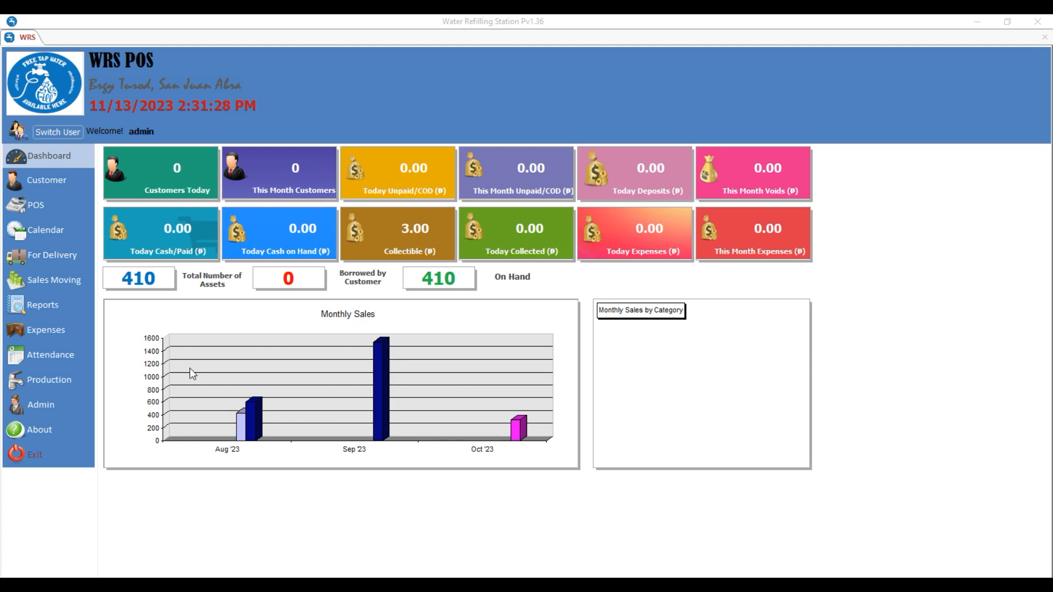
- Look through the administrator's Accounting, Marketing, Contacts, Products and Personal Consumption sections
{"action": "left_click", "coordinate": [61, 410]}
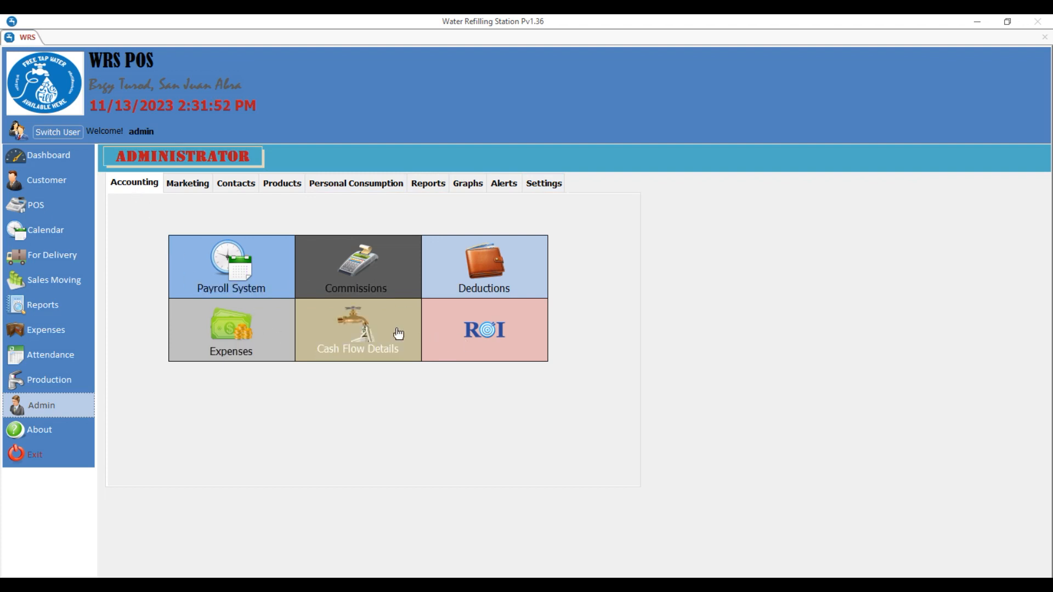
{"action": "left_click", "coordinate": [135, 183]}
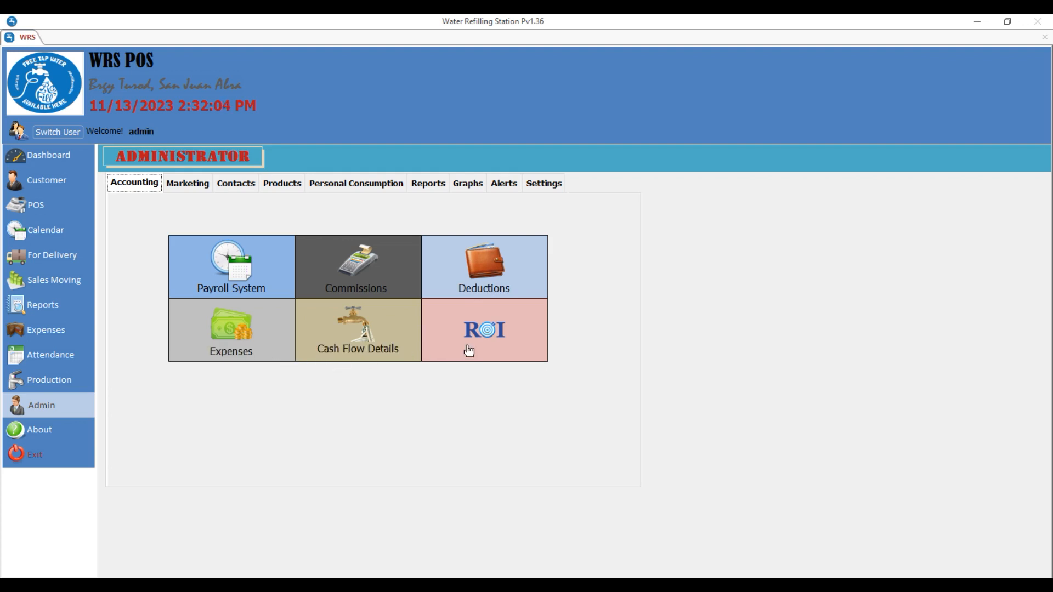
{"action": "left_click", "coordinate": [213, 191]}
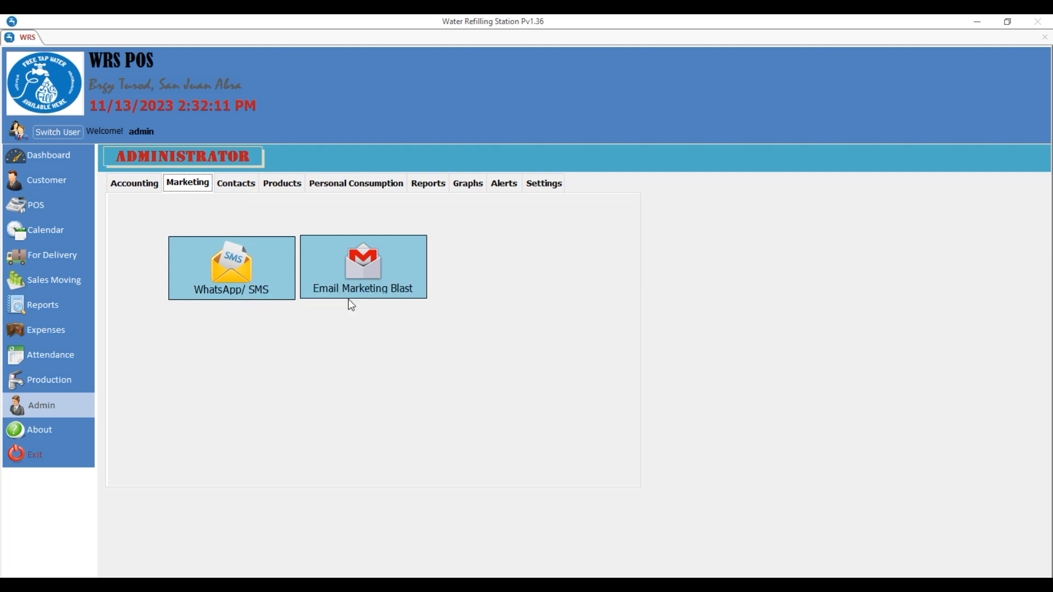
{"action": "left_click", "coordinate": [237, 185]}
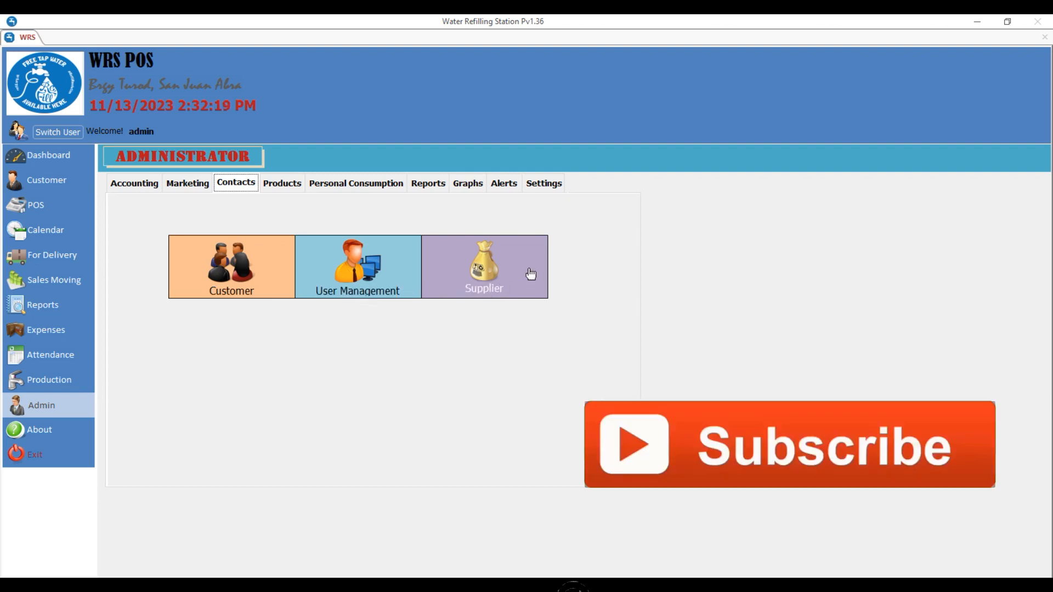
{"action": "left_click", "coordinate": [283, 183]}
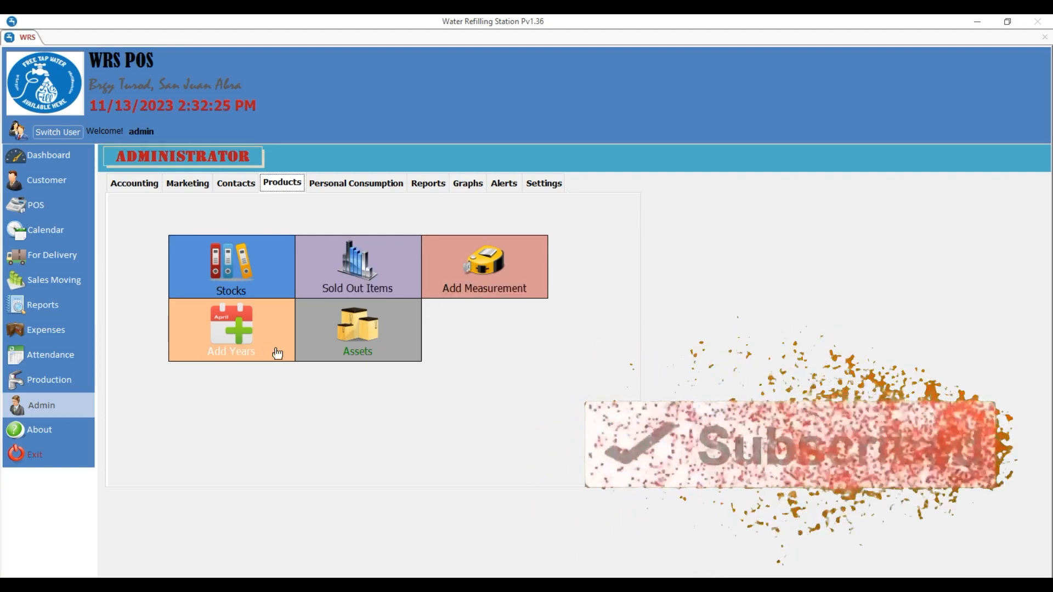
{"action": "left_click", "coordinate": [347, 182]}
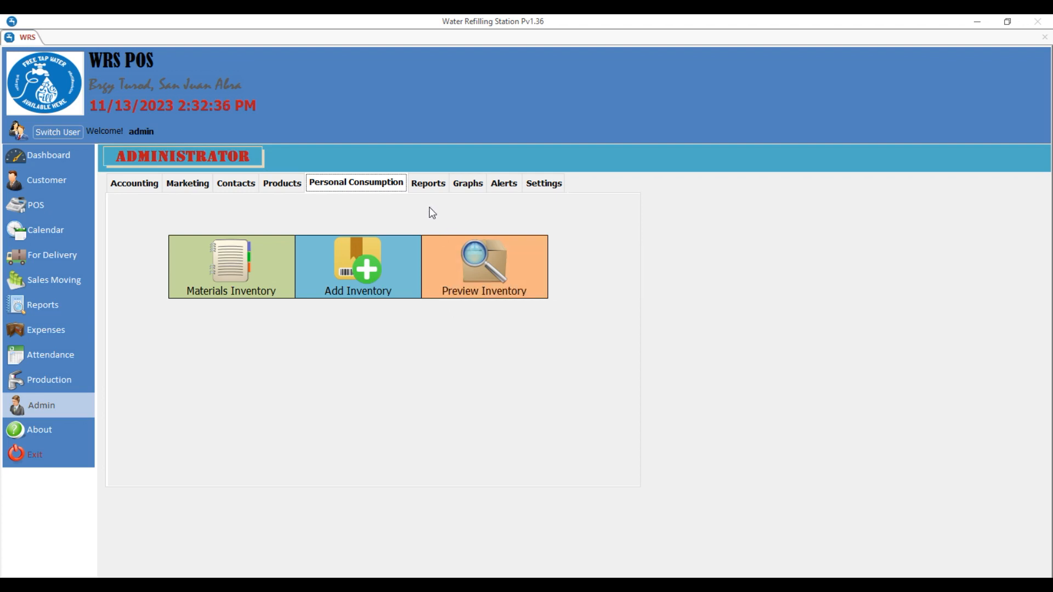
- View the Gallons NOT Return report from the administrator reports and close it
{"action": "left_click", "coordinate": [428, 184]}
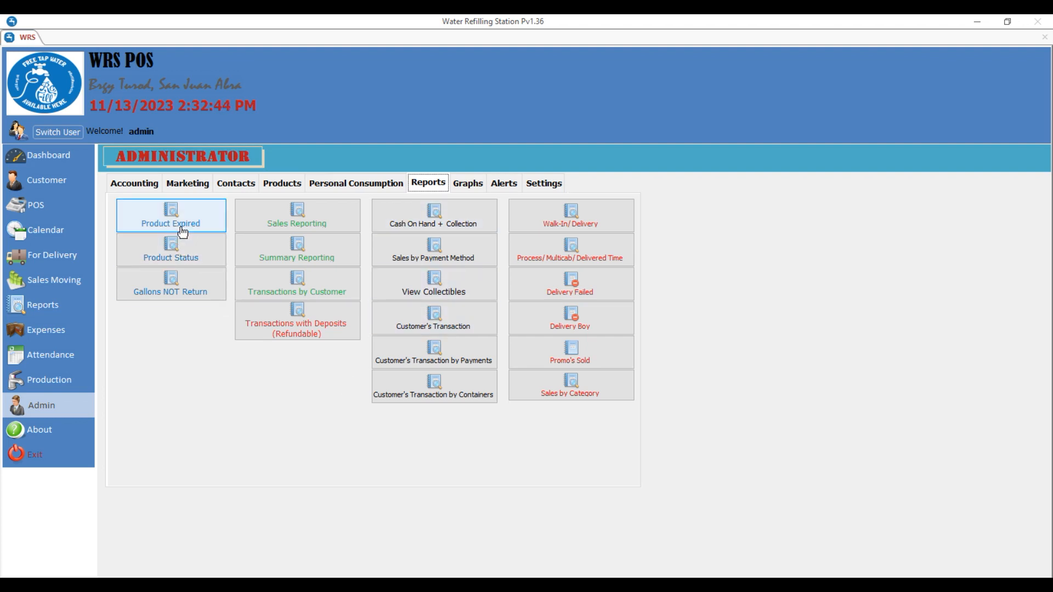
{"action": "left_click", "coordinate": [199, 287]}
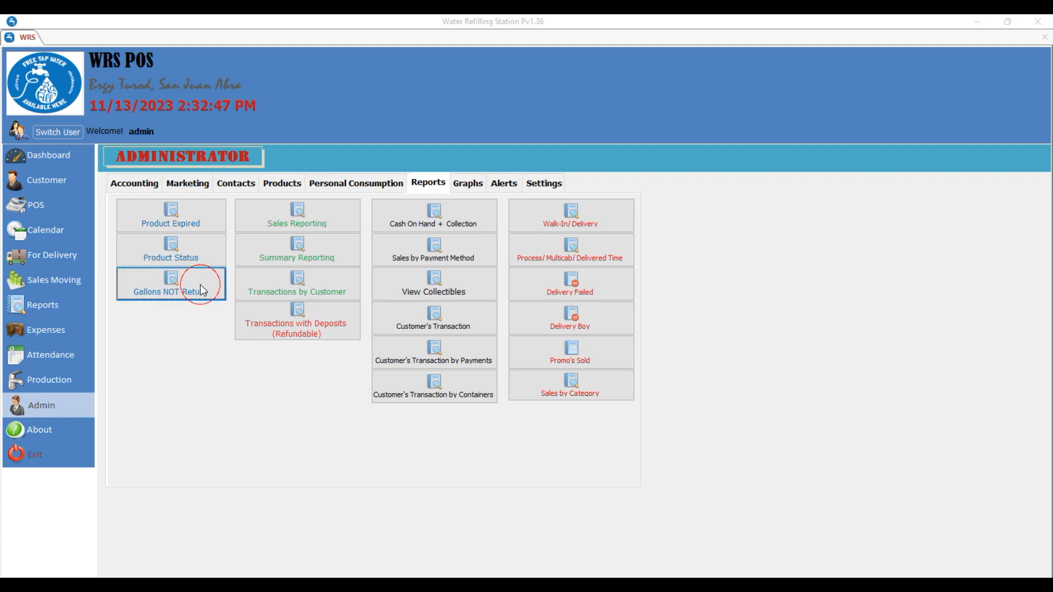
{"action": "left_click", "coordinate": [802, 51]}
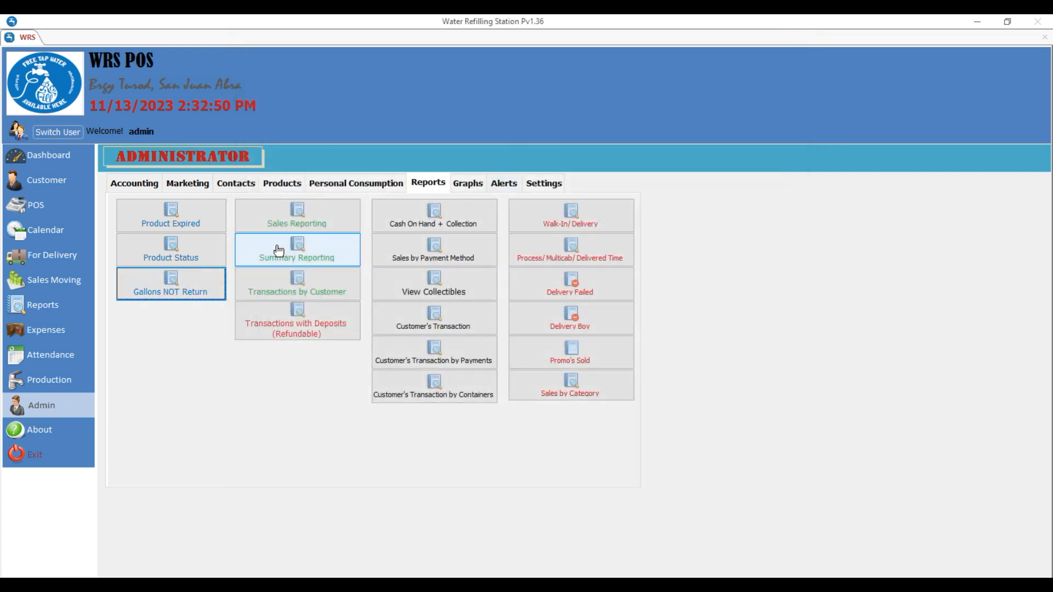
- Run the Sales Reporting query for user cashier with payment method Unpaid, and close the resulting report
{"action": "left_click", "coordinate": [338, 224]}
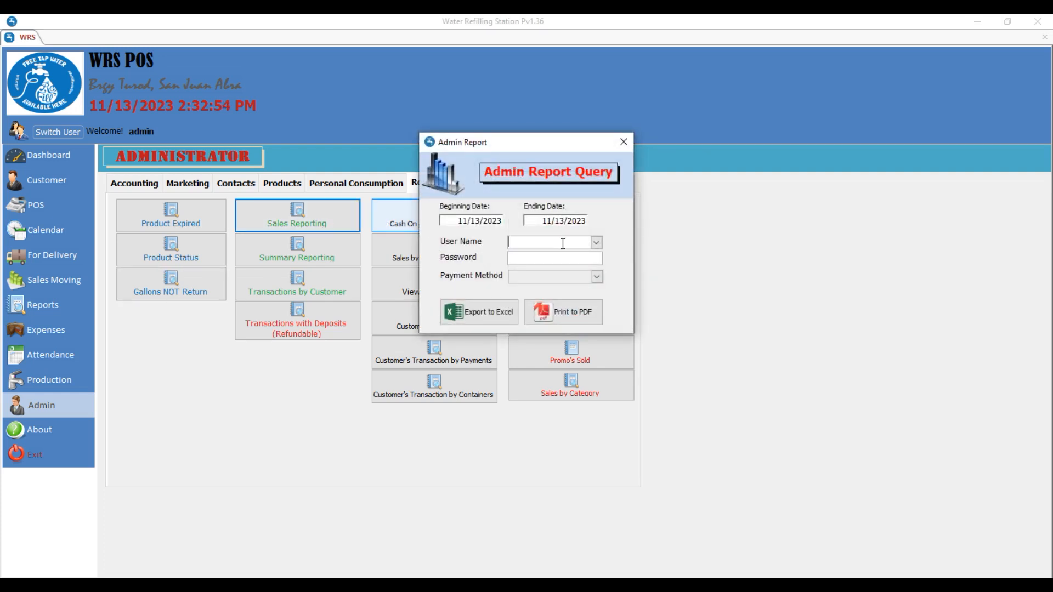
{"action": "left_click", "coordinate": [596, 243]}
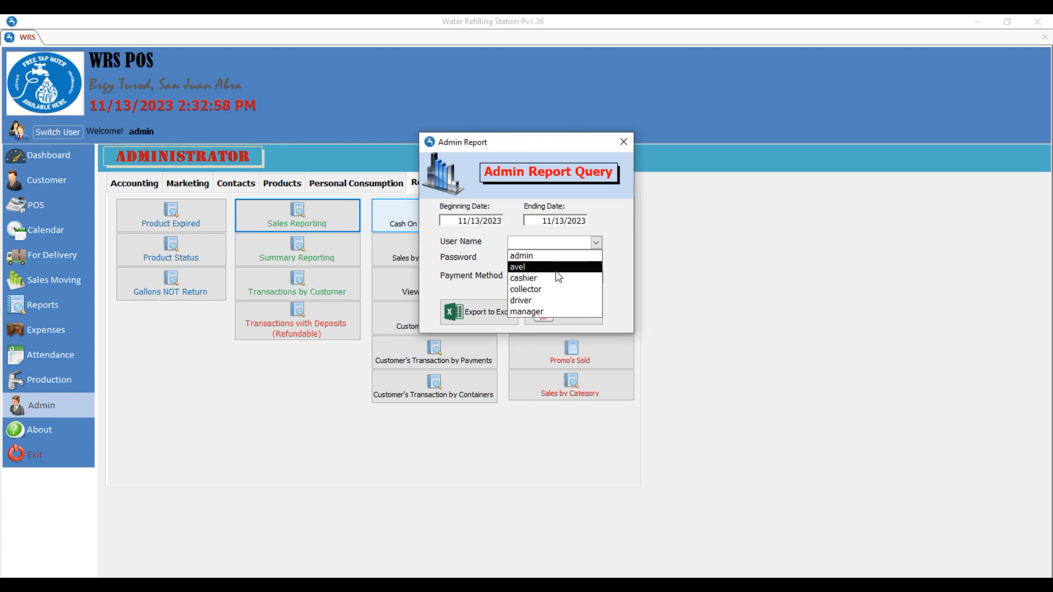
{"action": "left_click", "coordinate": [569, 265]}
{"action": "left_click", "coordinate": [596, 243]}
{"action": "left_click", "coordinate": [567, 265]}
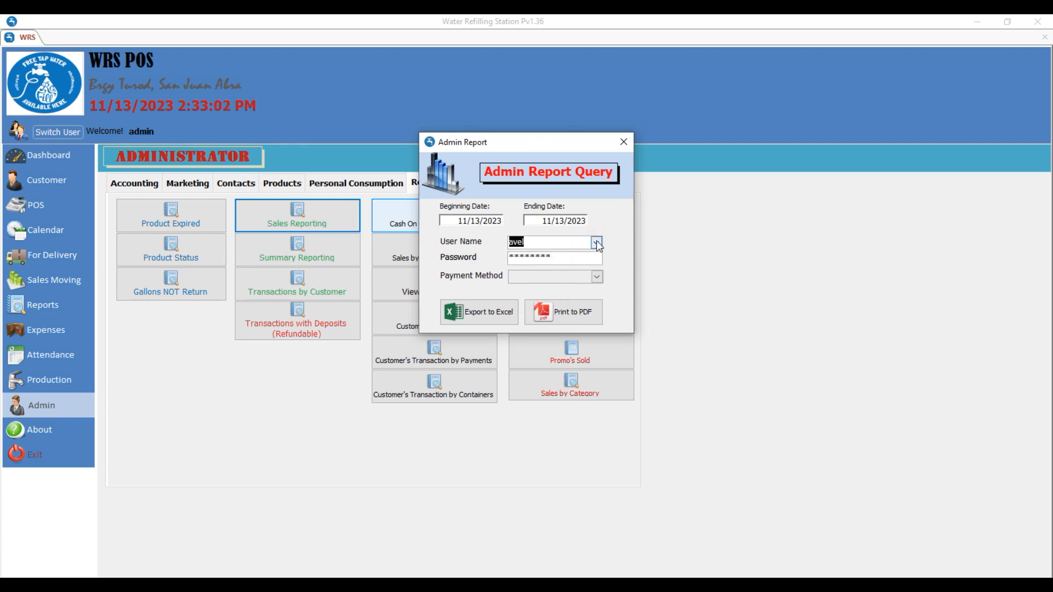
{"action": "left_click", "coordinate": [596, 243]}
{"action": "left_click", "coordinate": [532, 279]}
{"action": "left_click", "coordinate": [597, 277]}
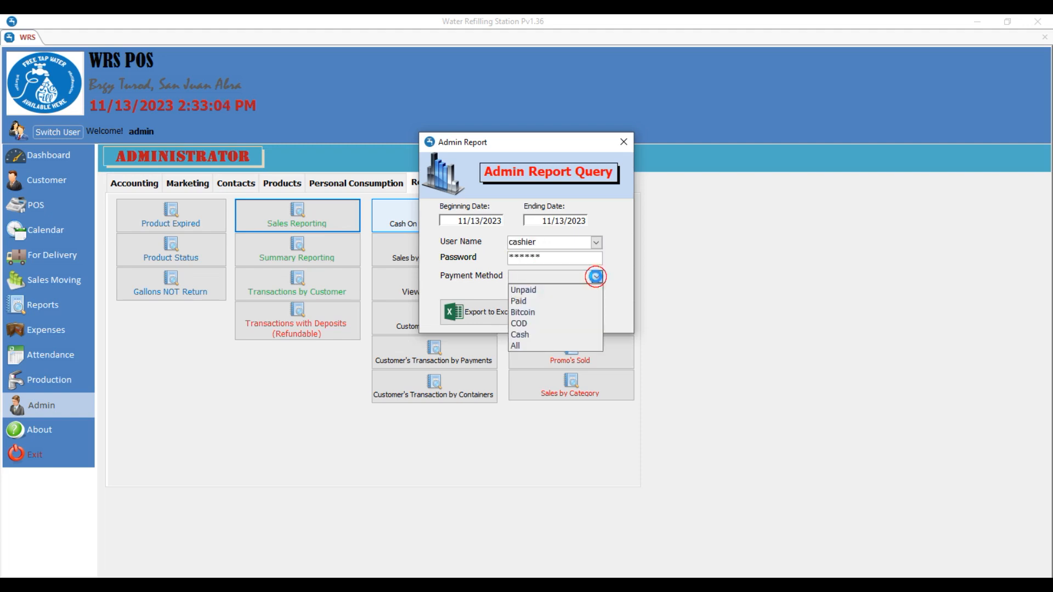
{"action": "left_click", "coordinate": [567, 287]}
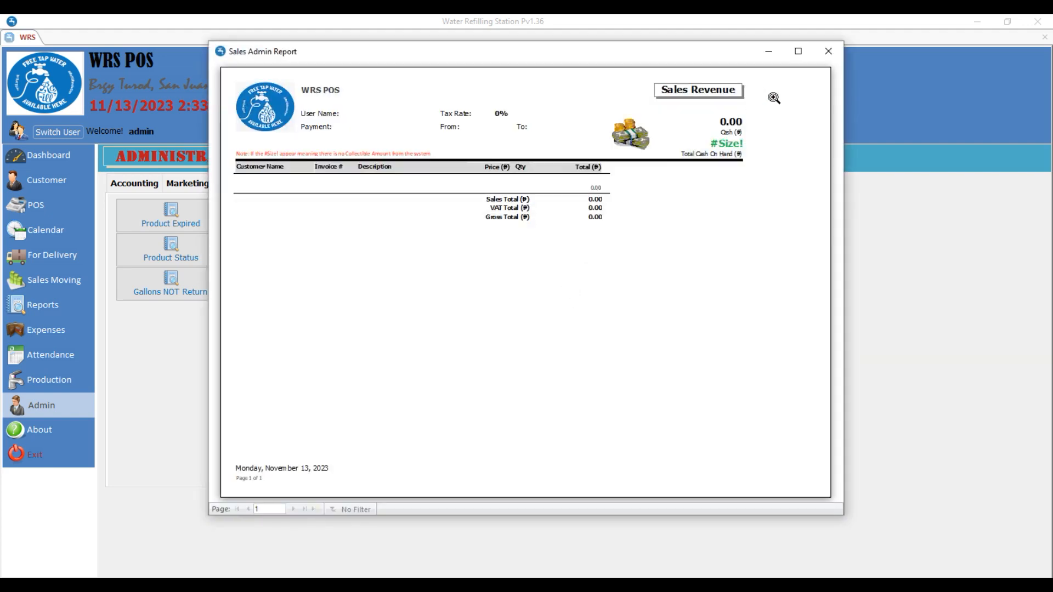
{"action": "left_click", "coordinate": [825, 53]}
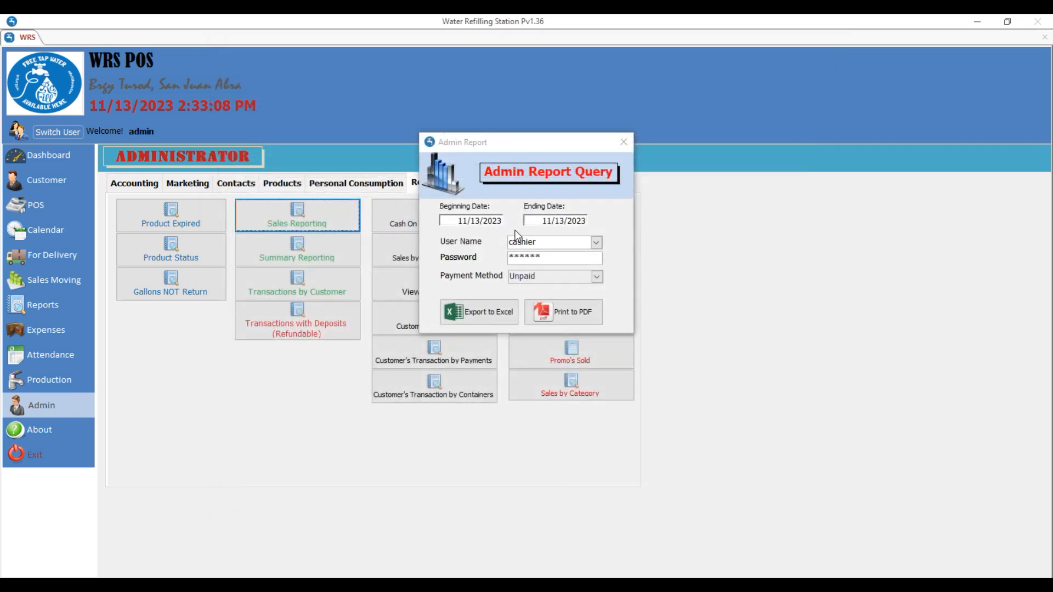
- Set the sales query's beginning date to 11/1/2023, run it for user admin with payment method Unpaid, and close the report
{"action": "left_click", "coordinate": [485, 221]}
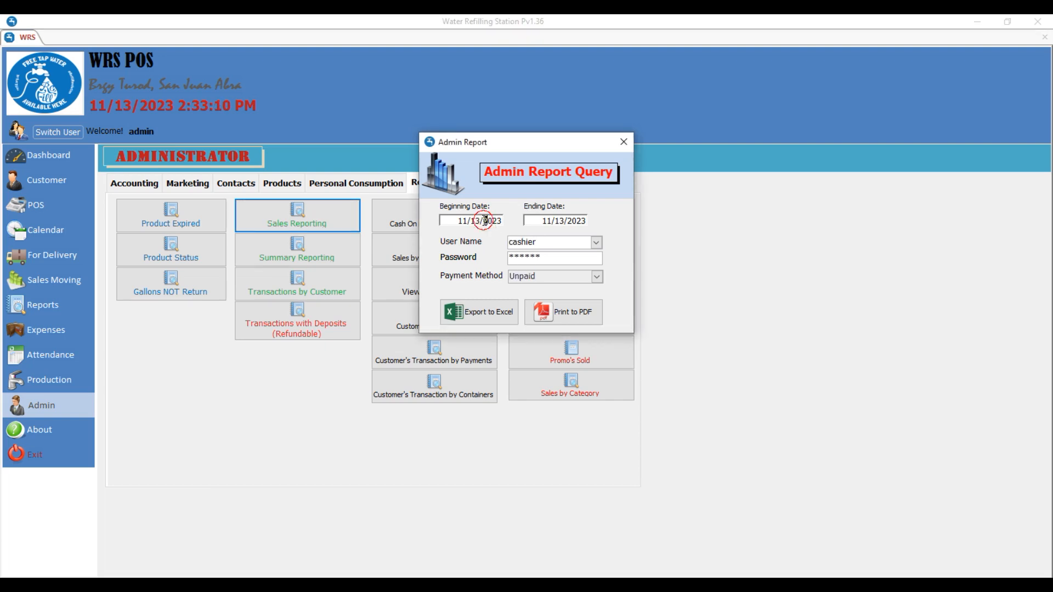
{"action": "double_click", "coordinate": [525, 215]}
{"action": "left_click", "coordinate": [596, 242]}
{"action": "left_click", "coordinate": [592, 254]}
{"action": "left_click", "coordinate": [597, 277]}
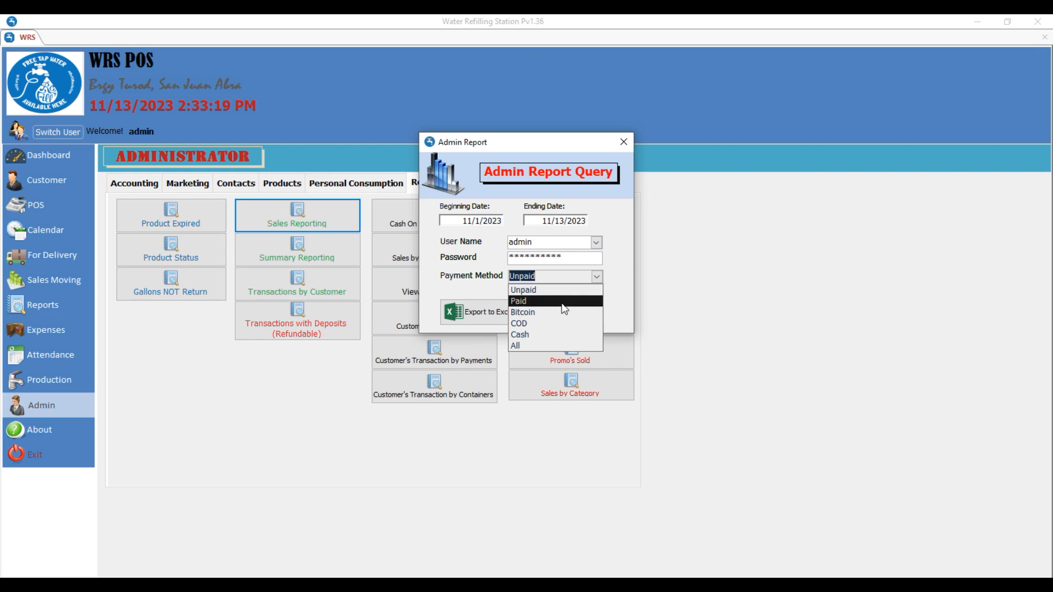
{"action": "left_click", "coordinate": [565, 301]}
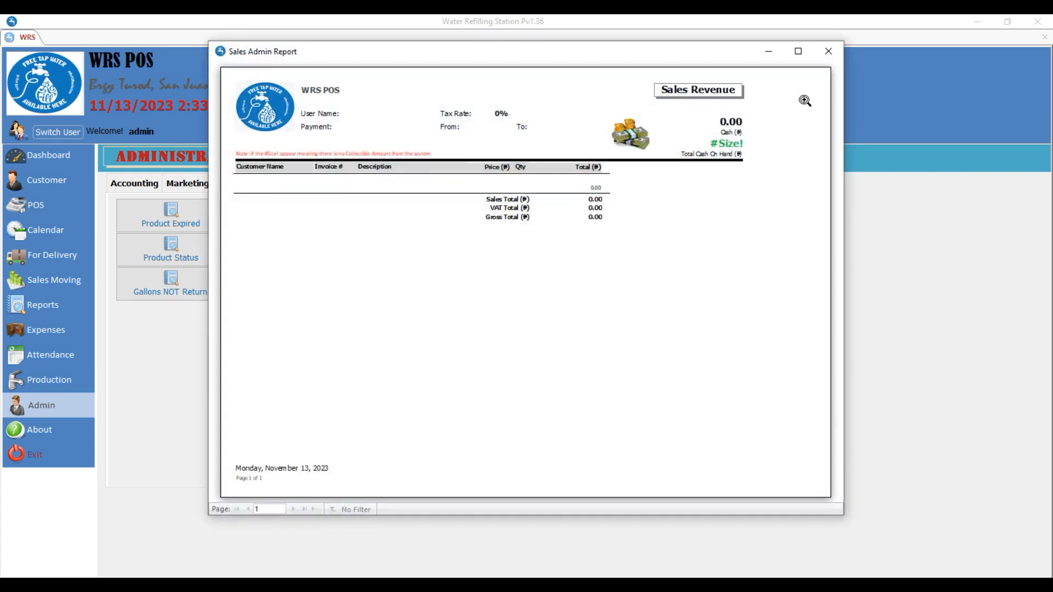
{"action": "left_click", "coordinate": [834, 44]}
- Run the sales query for user admin with payment method COD, and close the report
{"action": "left_click", "coordinate": [598, 240]}
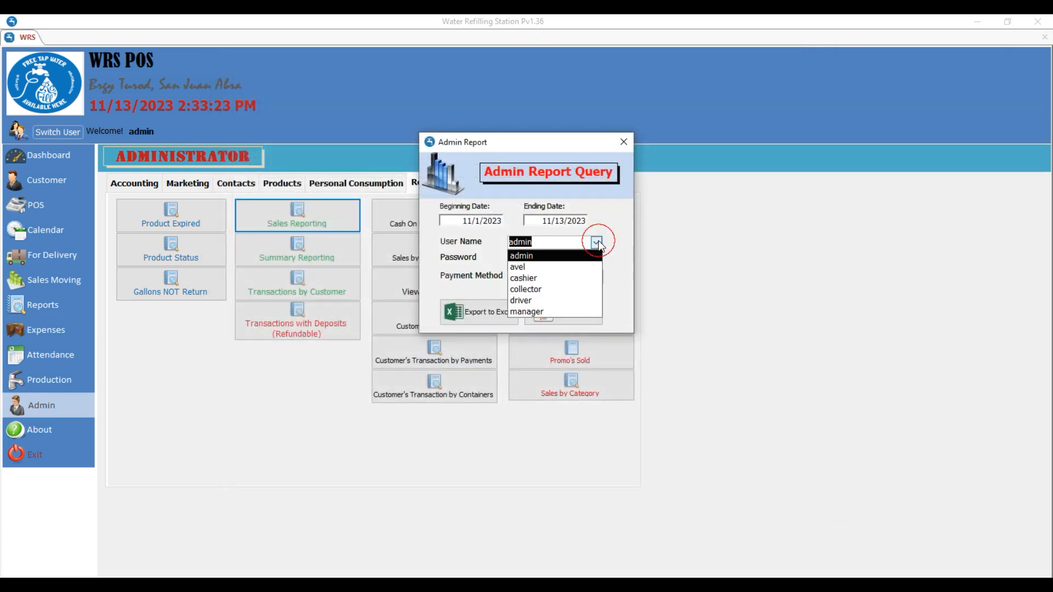
{"action": "left_click", "coordinate": [613, 263]}
{"action": "left_click", "coordinate": [596, 277]}
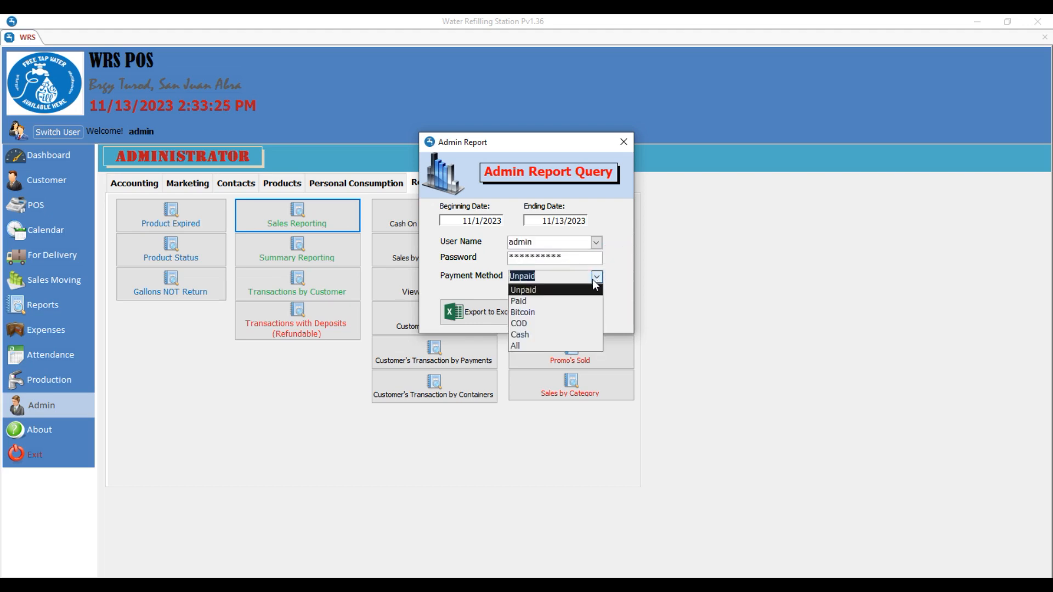
{"action": "left_click", "coordinate": [557, 324]}
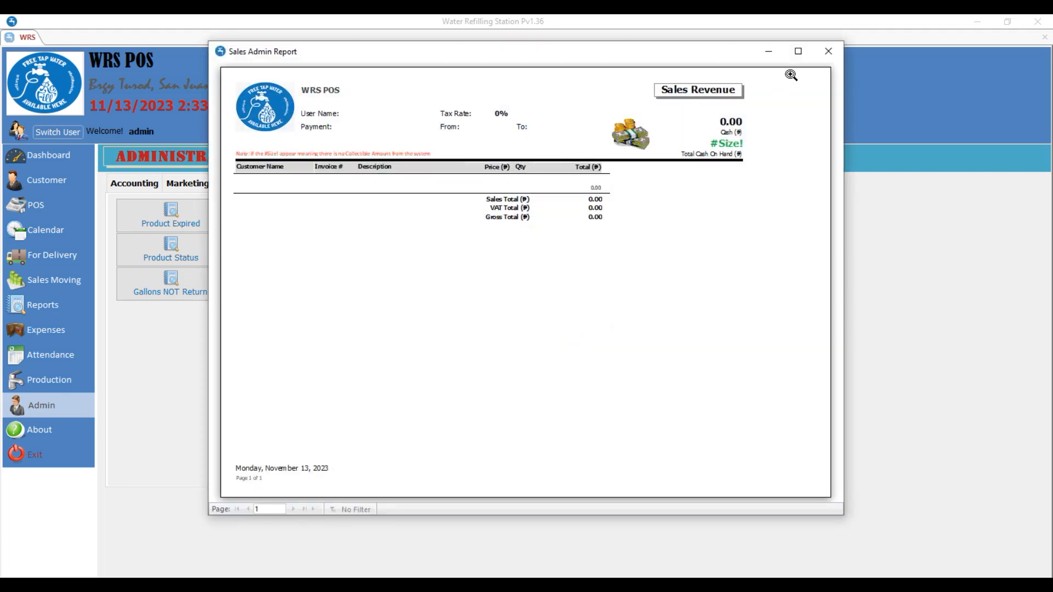
{"action": "left_click", "coordinate": [828, 51]}
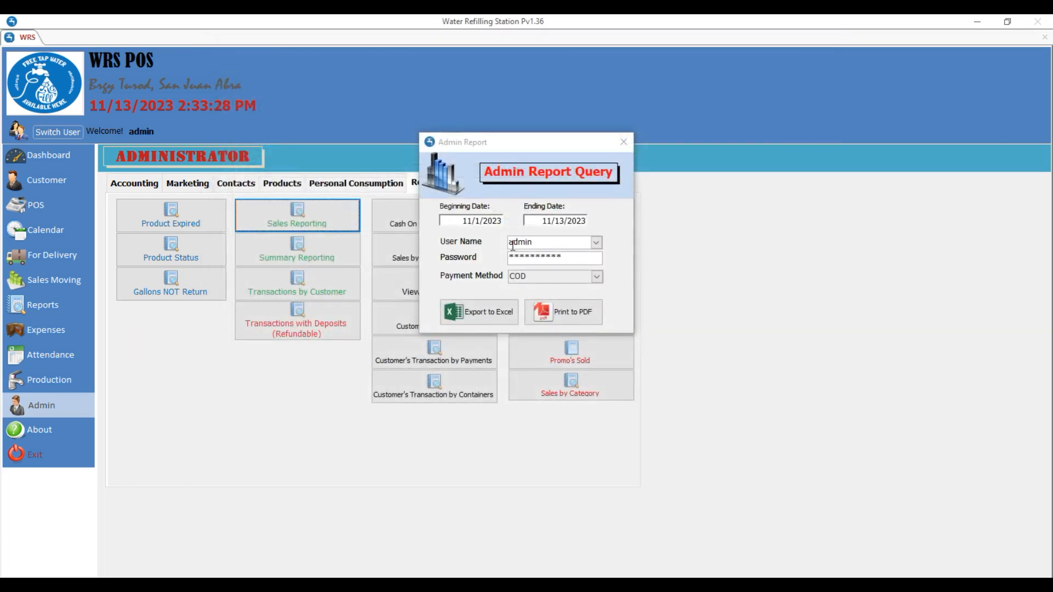
- View admin's Paid sales report with beginning date 10/1/2022, and close both the report and the sales query
{"action": "left_click", "coordinate": [596, 241]}
{"action": "left_click", "coordinate": [605, 273]}
{"action": "left_click", "coordinate": [597, 277]}
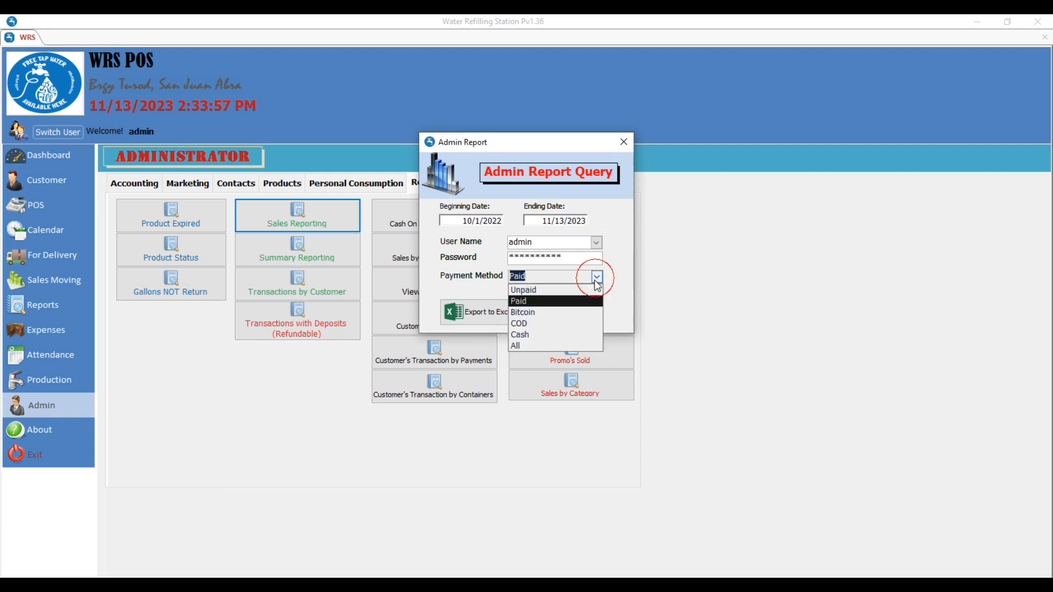
{"action": "left_click", "coordinate": [532, 301]}
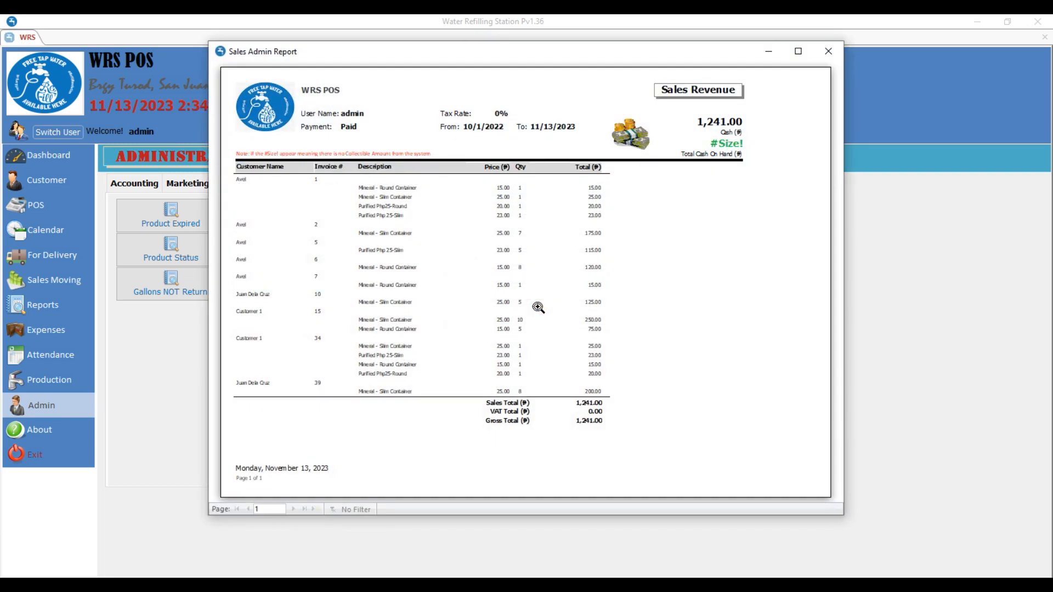
{"action": "left_click", "coordinate": [828, 51]}
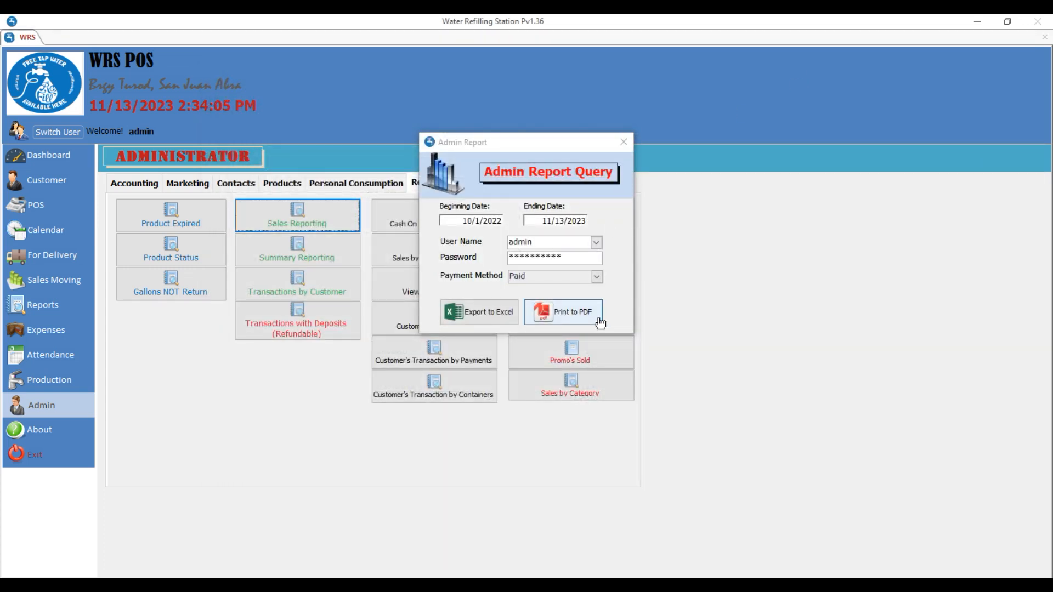
{"action": "left_click", "coordinate": [623, 144]}
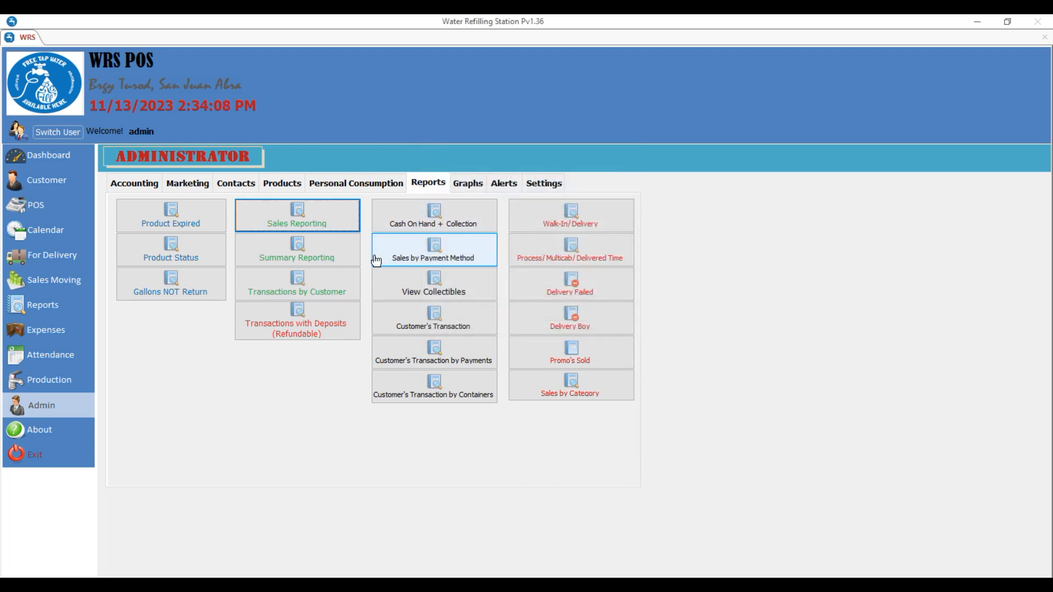
- Open the Summary Reporting query and set its beginning date to 11/1/2022
{"action": "left_click", "coordinate": [333, 260]}
{"action": "left_click", "coordinate": [505, 209]}
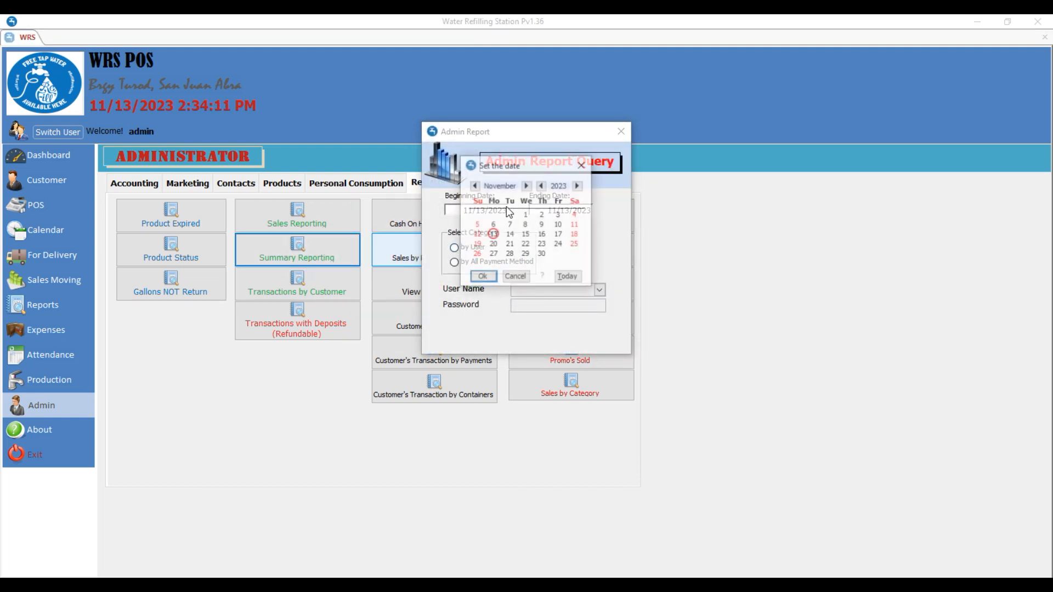
{"action": "left_click", "coordinate": [541, 185]}
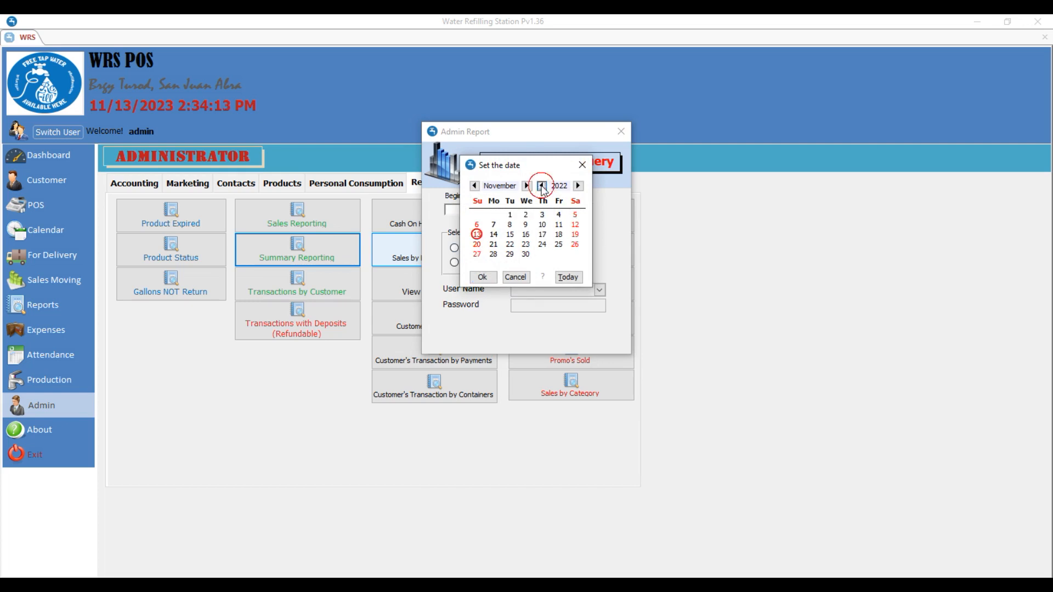
{"action": "left_click", "coordinate": [509, 214]}
{"action": "left_click", "coordinate": [482, 277]}
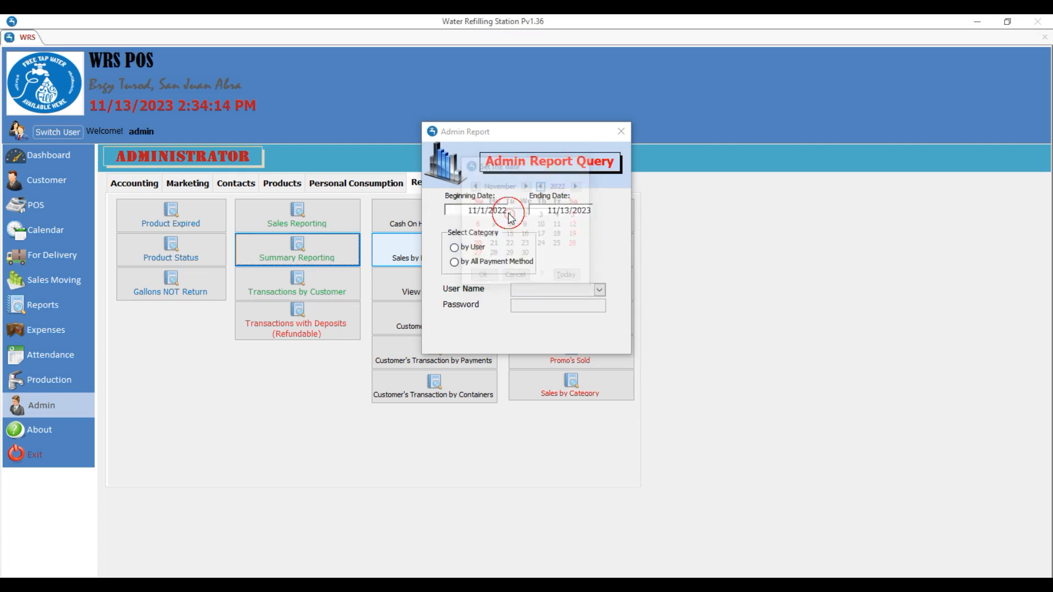
- Run the summary report by user for admin, review its totals per payment method, and close it
{"action": "left_click", "coordinate": [465, 249]}
{"action": "left_click", "coordinate": [600, 292]}
{"action": "left_click", "coordinate": [576, 302]}
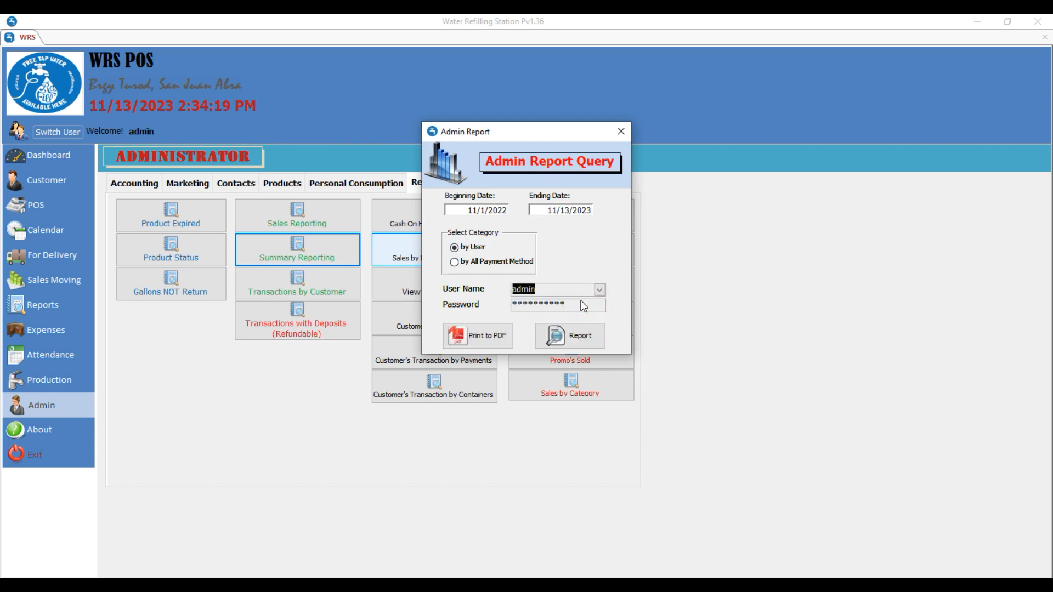
{"action": "left_click", "coordinate": [567, 335]}
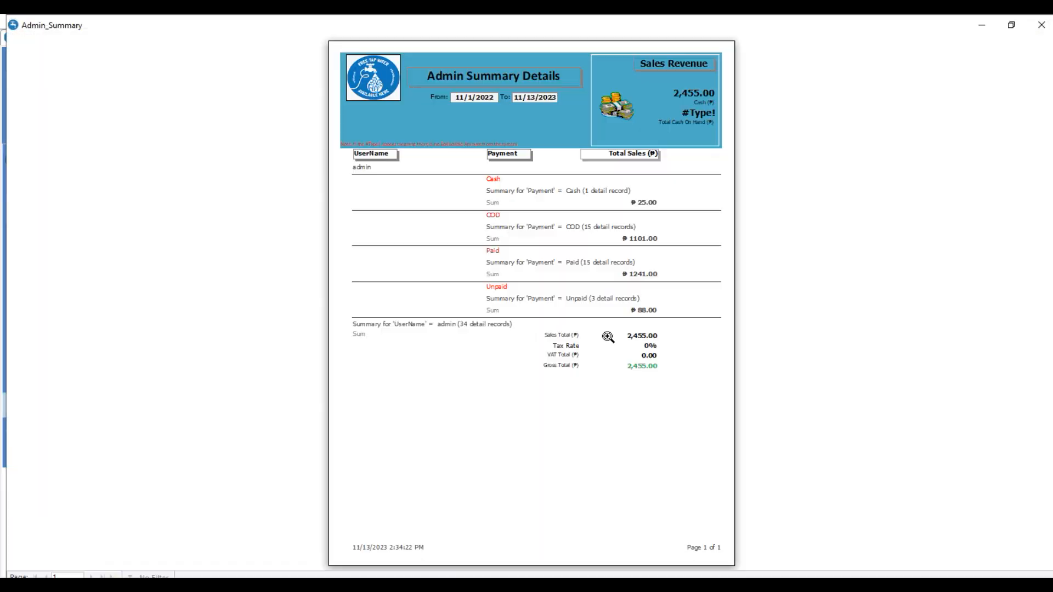
{"action": "left_click", "coordinate": [607, 336]}
{"action": "scroll", "coordinate": [607, 336], "scroll_direction": "up", "scroll_amount": 2}
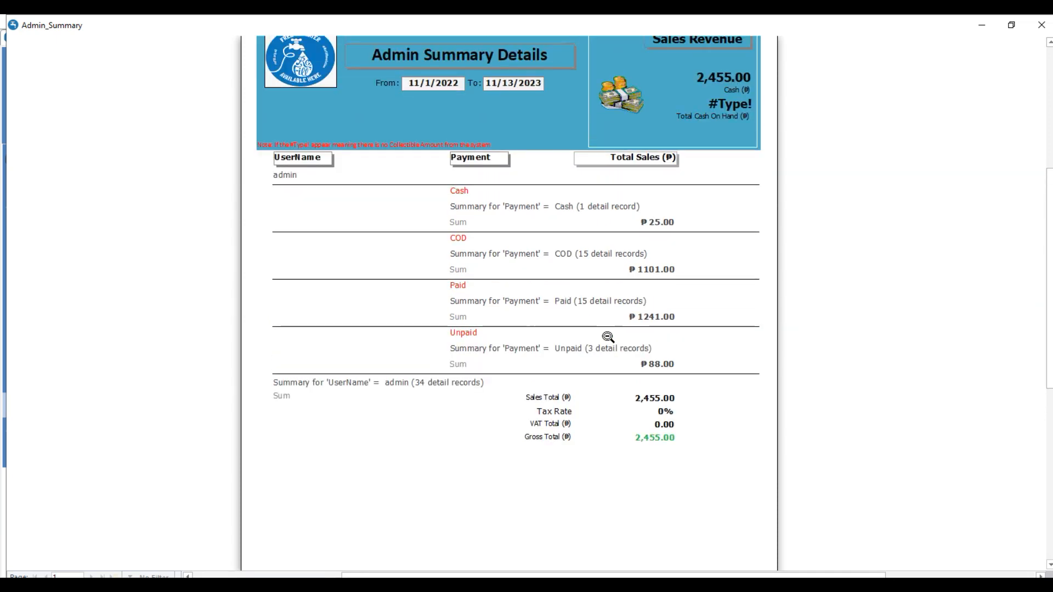
{"action": "scroll", "coordinate": [615, 321], "scroll_direction": "up", "scroll_amount": 1}
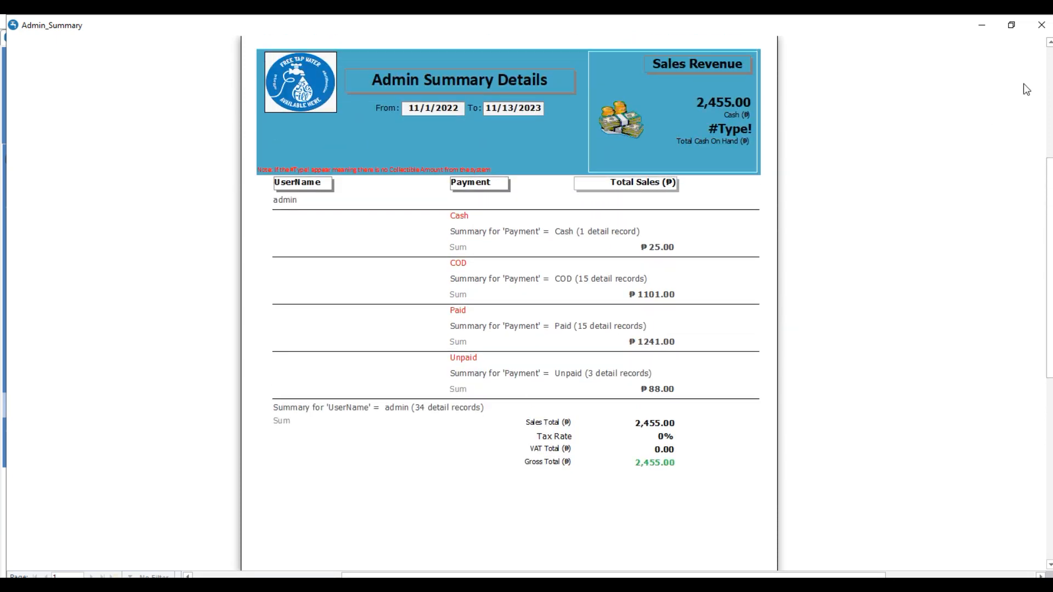
{"action": "left_click", "coordinate": [1041, 25]}
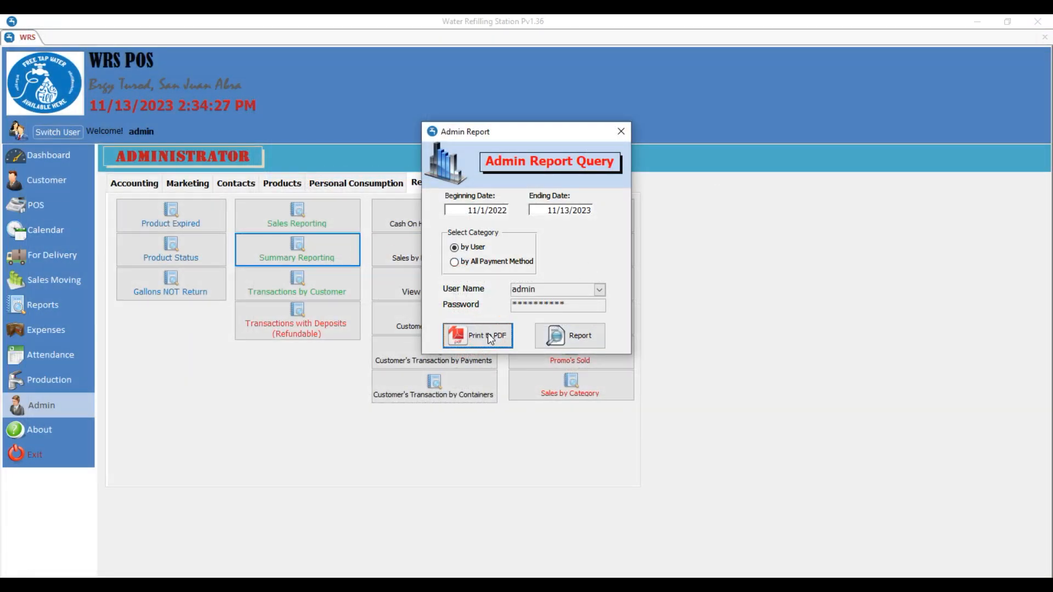
- Start exporting the admin summary report to PDF and cancel the export
{"action": "left_click", "coordinate": [488, 334]}
{"action": "left_click", "coordinate": [473, 340]}
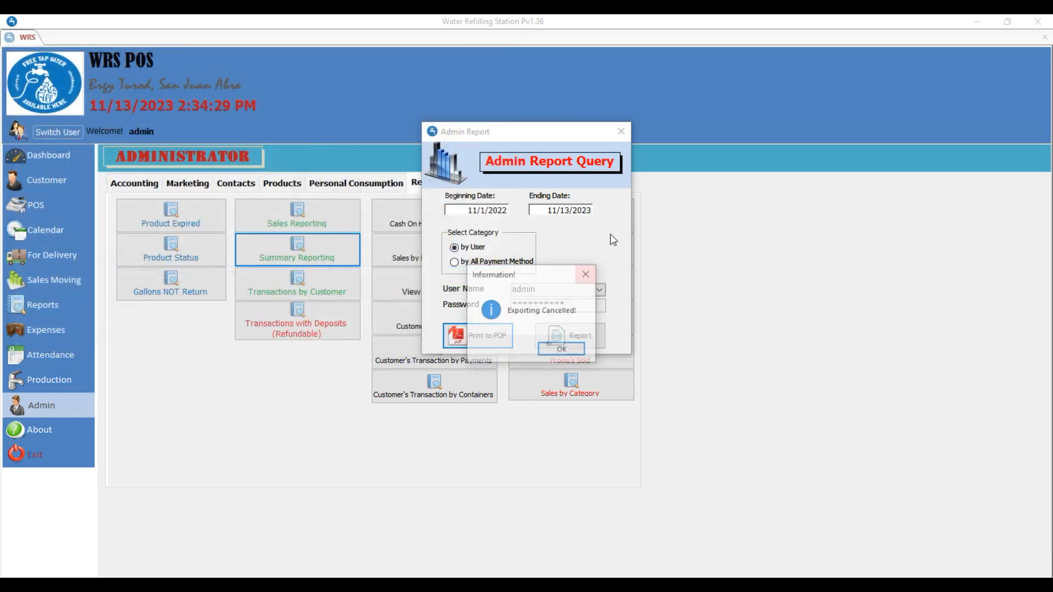
- Run the summary report by all payment methods, review each user's totals, and close the report and its query
{"action": "left_click", "coordinate": [566, 349]}
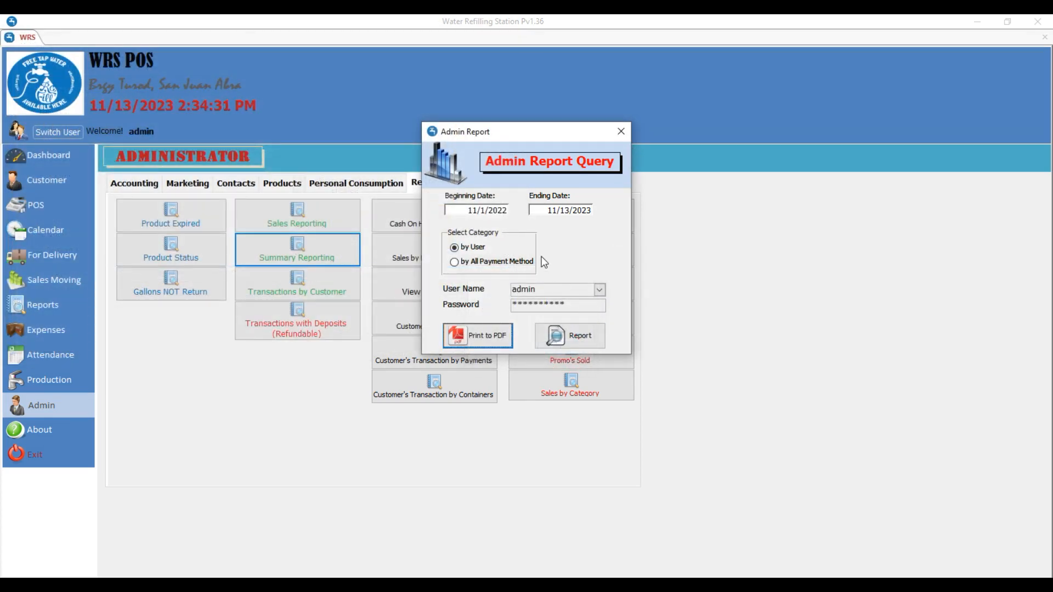
{"action": "left_click", "coordinate": [476, 265]}
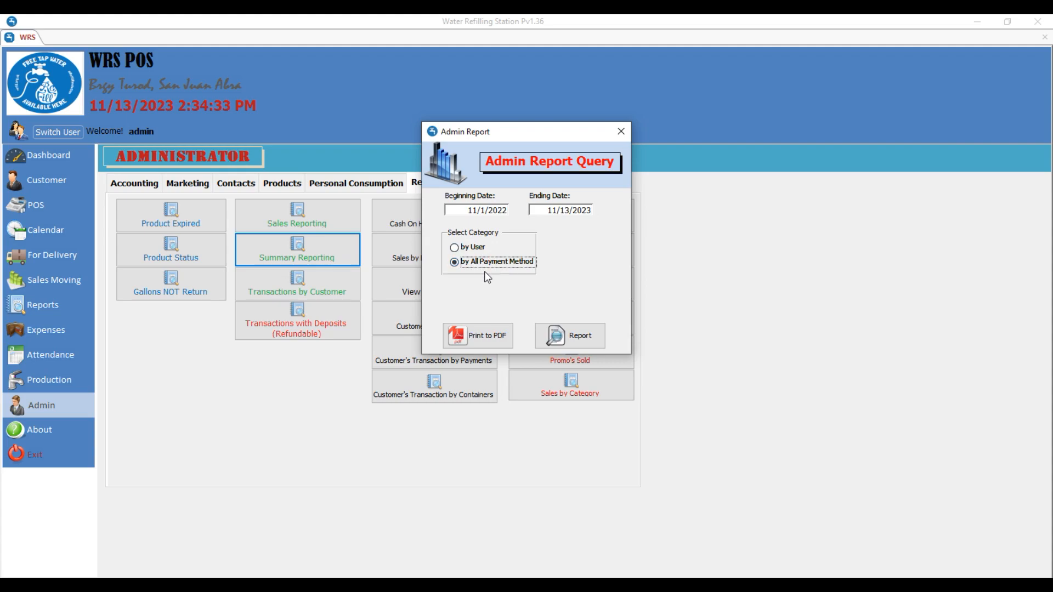
{"action": "left_click", "coordinate": [569, 343]}
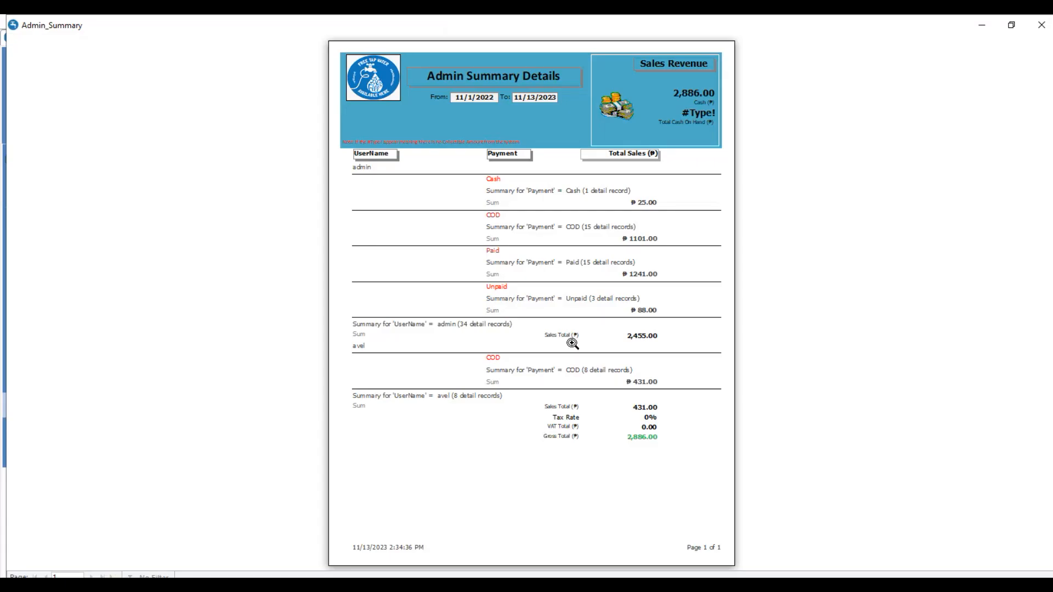
{"action": "left_click", "coordinate": [571, 343]}
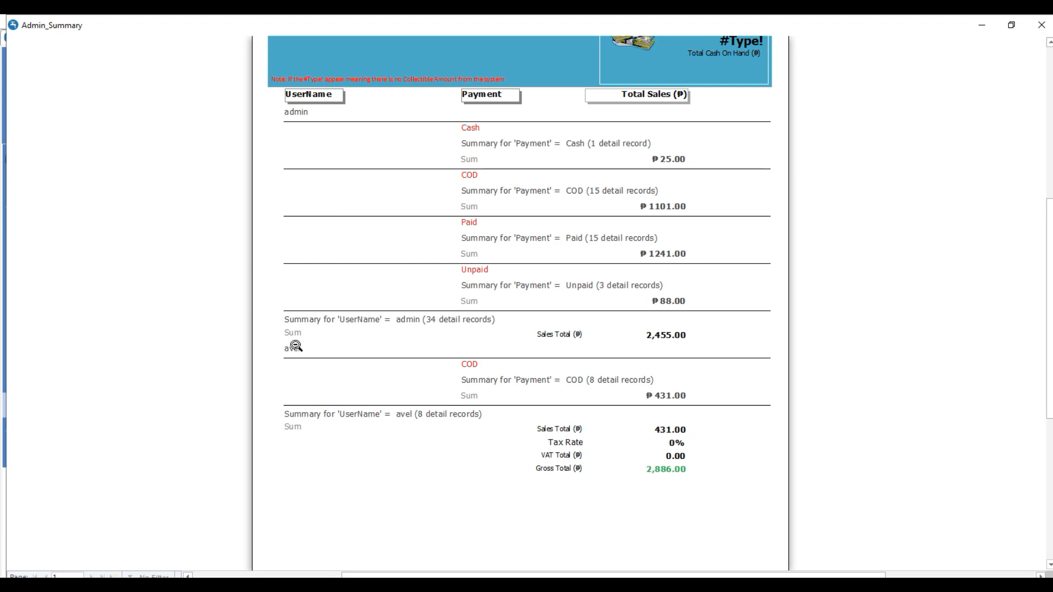
{"action": "left_click", "coordinate": [764, 218]}
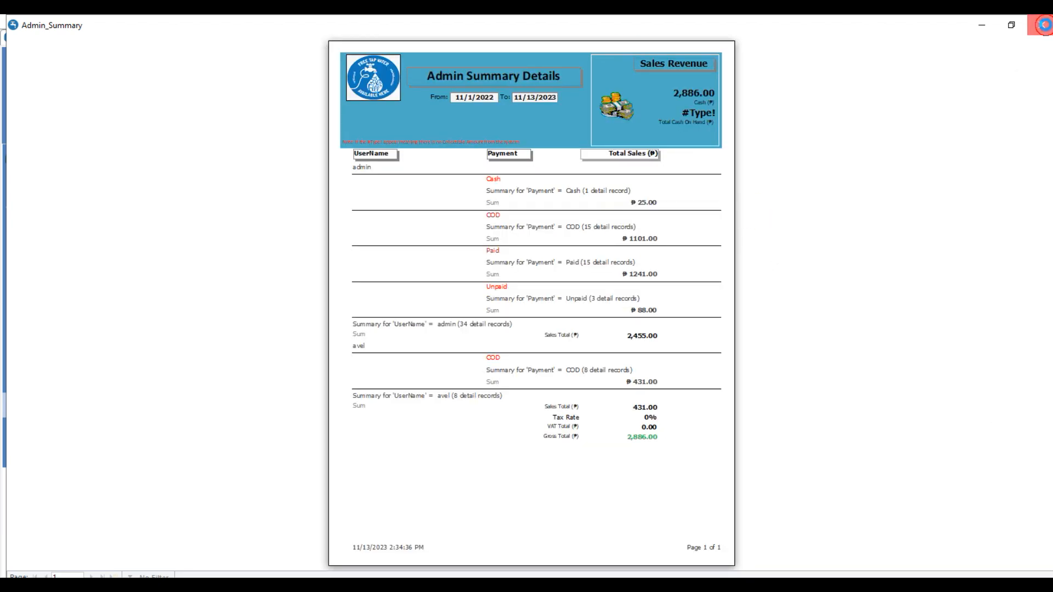
{"action": "left_click", "coordinate": [1044, 24]}
{"action": "left_click", "coordinate": [622, 130]}
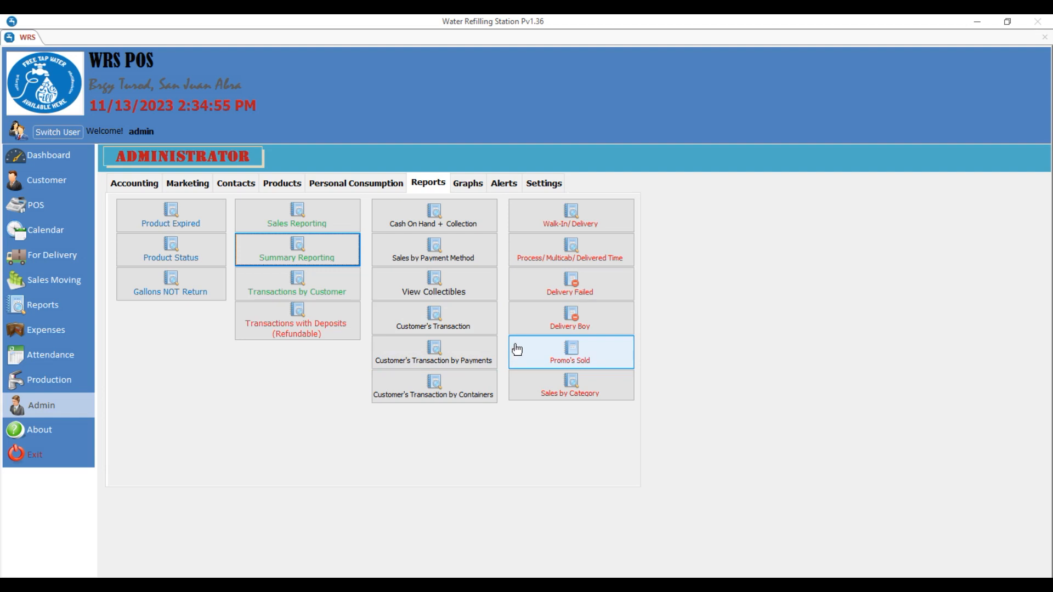
- Open the Delivery Boy query, set its beginning date to 11/13/2022, and run the report for the listed driver
{"action": "left_click", "coordinate": [611, 327]}
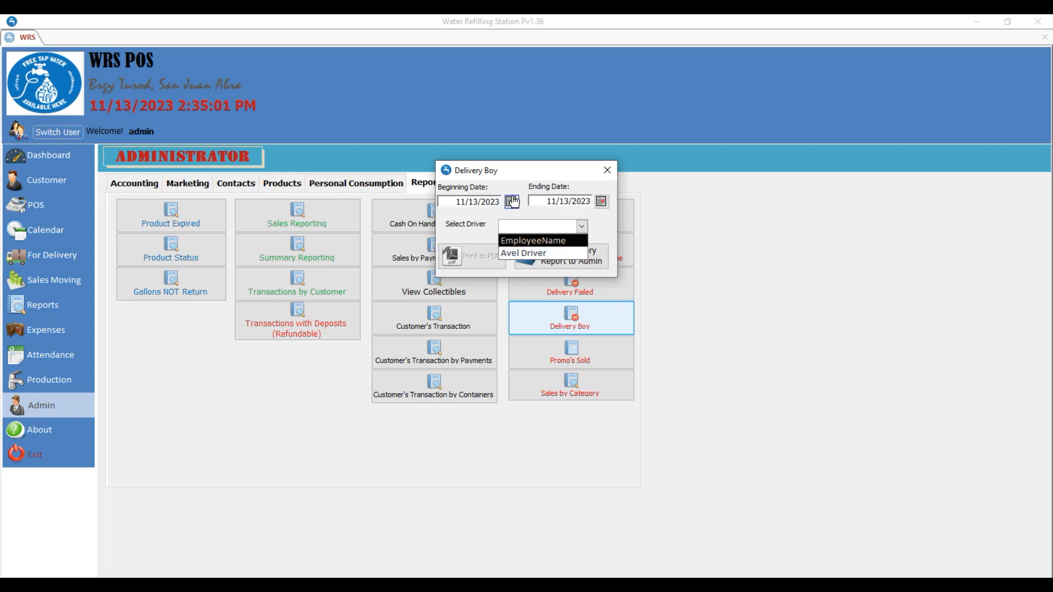
{"action": "left_click", "coordinate": [512, 201]}
{"action": "left_click", "coordinate": [542, 186]}
{"action": "left_click", "coordinate": [476, 236]}
{"action": "left_click", "coordinate": [581, 225]}
{"action": "left_click", "coordinate": [538, 250]}
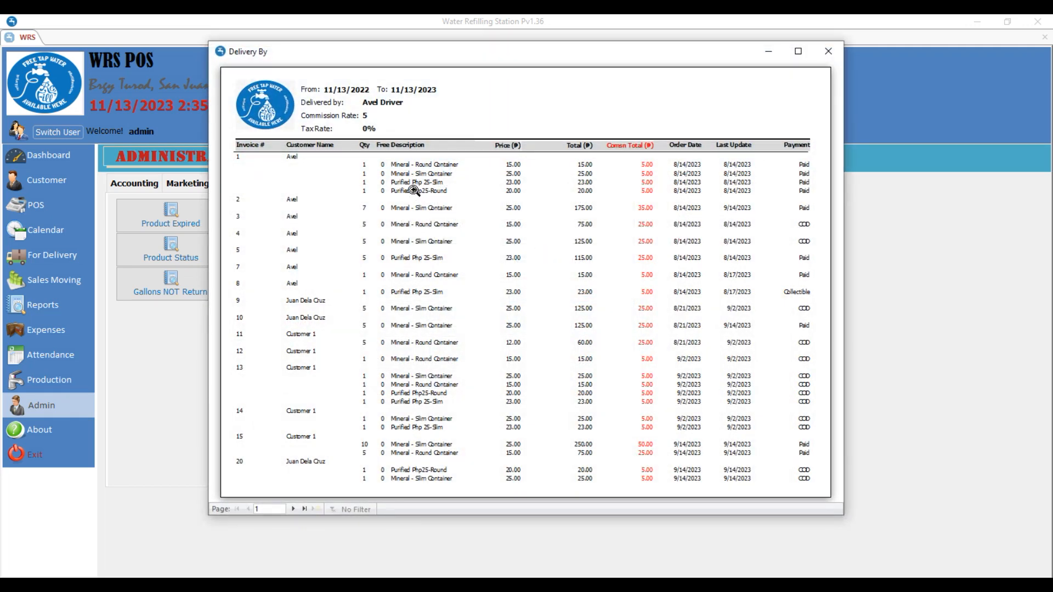
- Examine the sales totals and driver commission on the delivery report's second page, and close the report and its query
{"action": "left_click", "coordinate": [295, 510]}
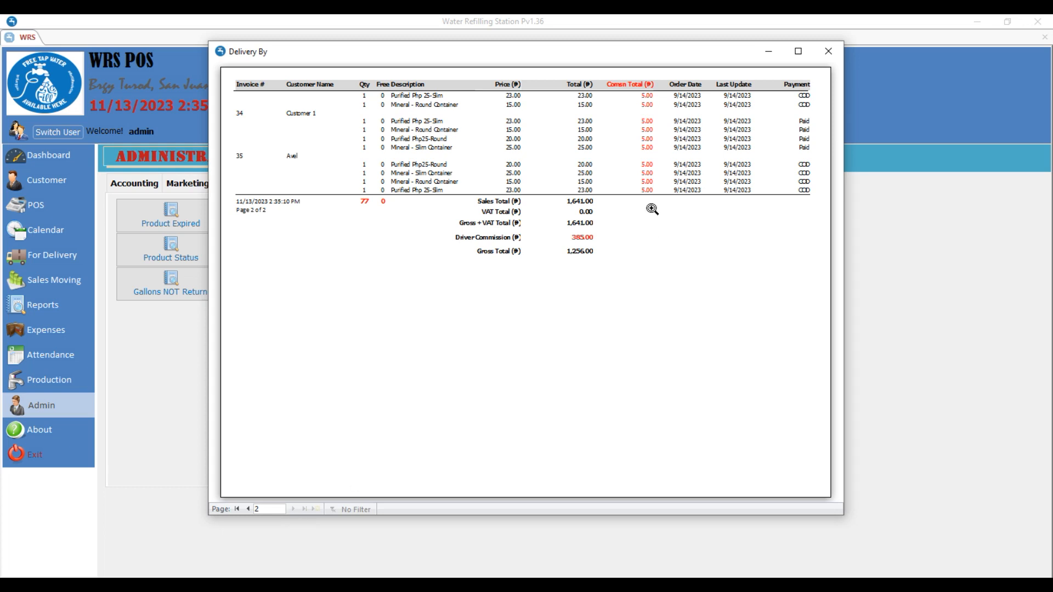
{"action": "left_click", "coordinate": [666, 111]}
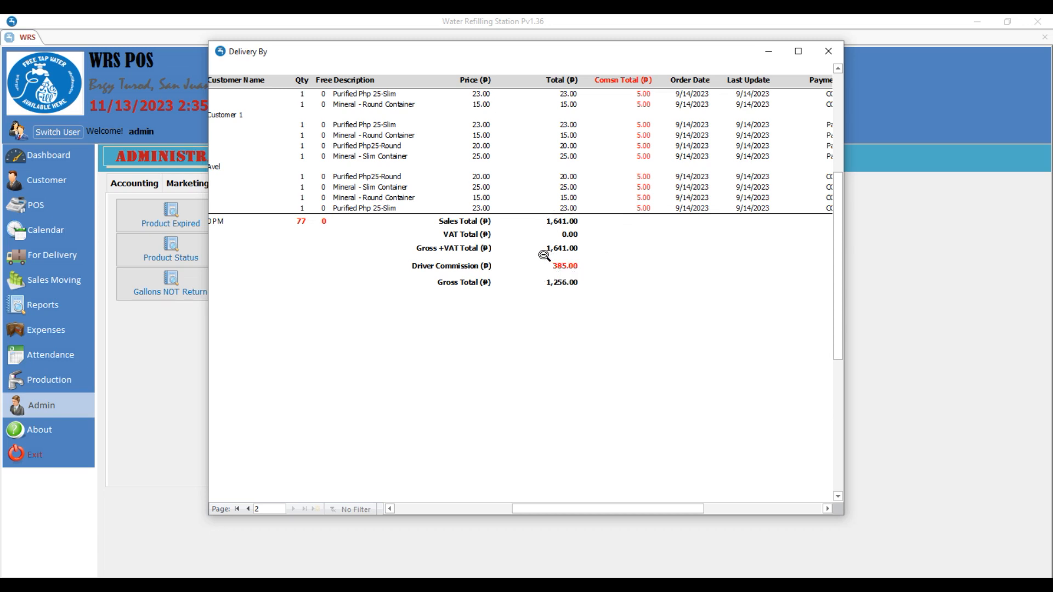
{"action": "left_click", "coordinate": [569, 230]}
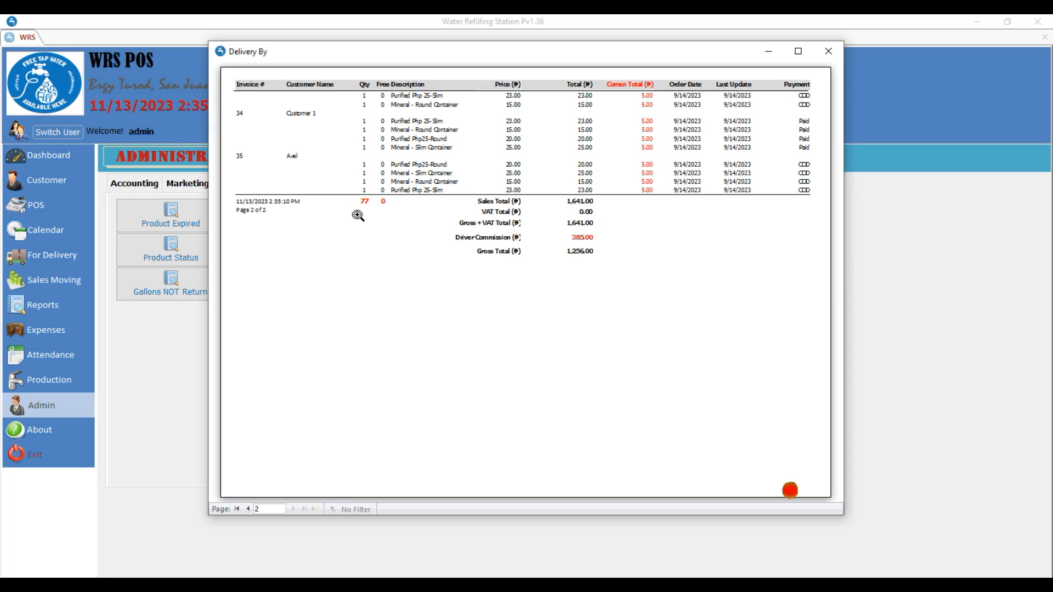
{"action": "left_click", "coordinate": [828, 51]}
{"action": "left_click", "coordinate": [608, 171]}
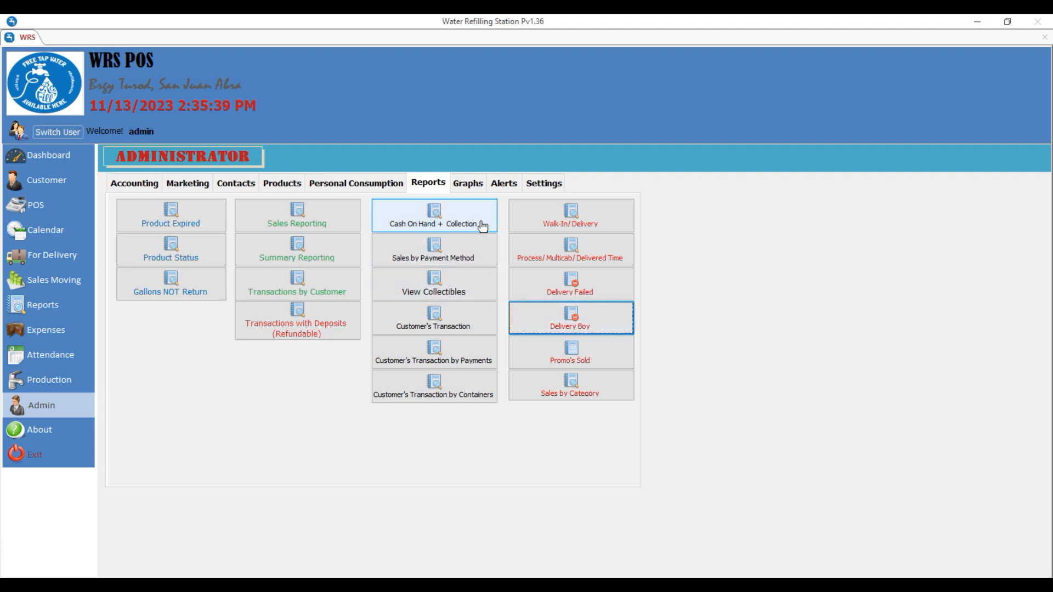
- Open the Sales by Payment Method query, set its beginning date to 11/13/2022, and run the report for COD
{"action": "left_click", "coordinate": [478, 255]}
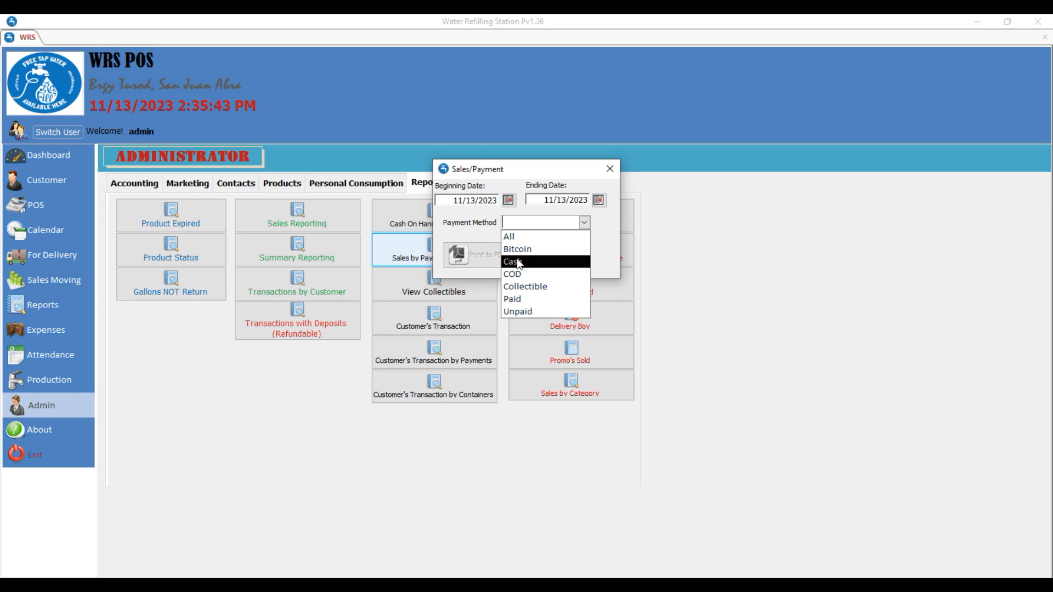
{"action": "left_click", "coordinate": [508, 202]}
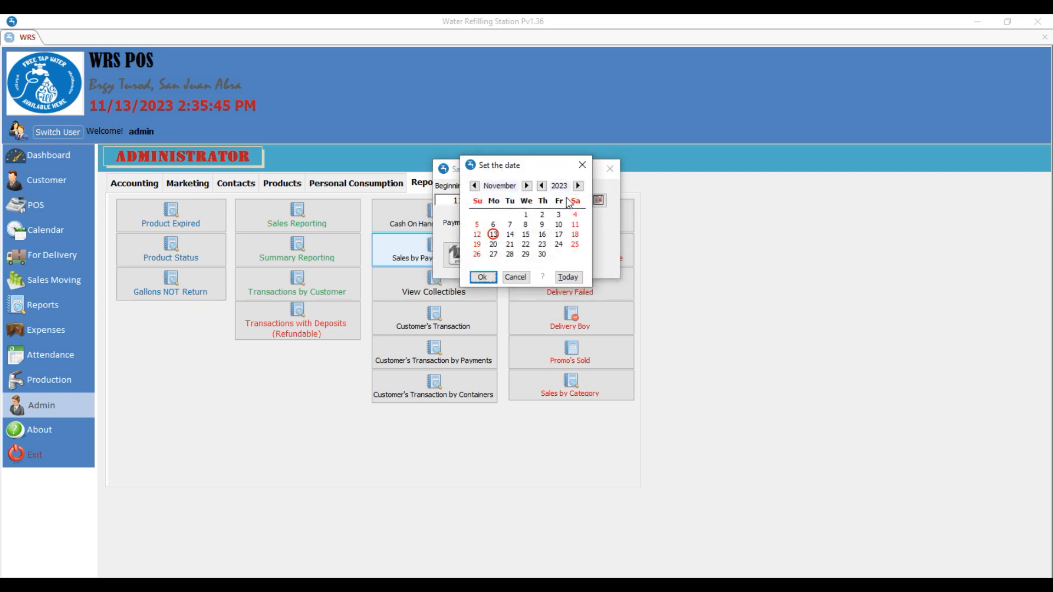
{"action": "left_click", "coordinate": [541, 185]}
{"action": "left_click", "coordinate": [483, 277]}
{"action": "left_click", "coordinate": [585, 221]}
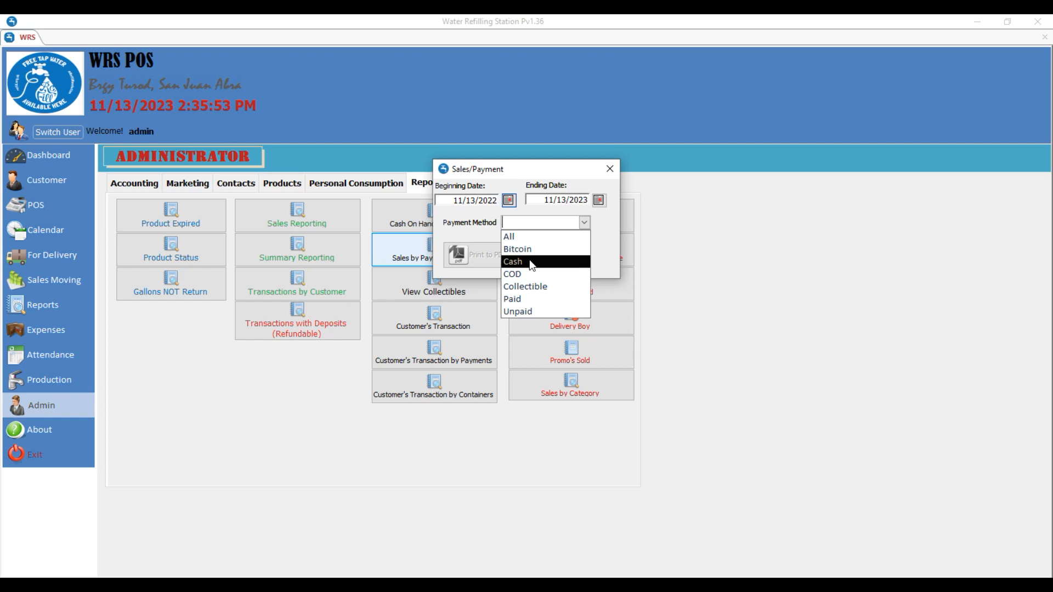
{"action": "left_click", "coordinate": [532, 273]}
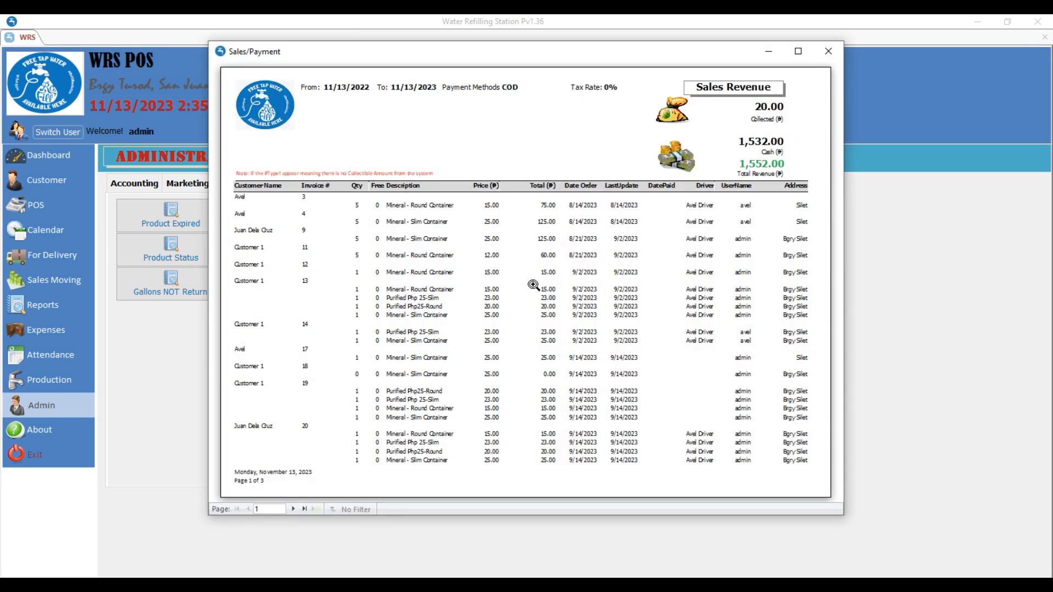
- Page through the COD sales report to its totals, return to the second page, and close the report
{"action": "left_click", "coordinate": [293, 509]}
{"action": "left_click", "coordinate": [293, 509]}
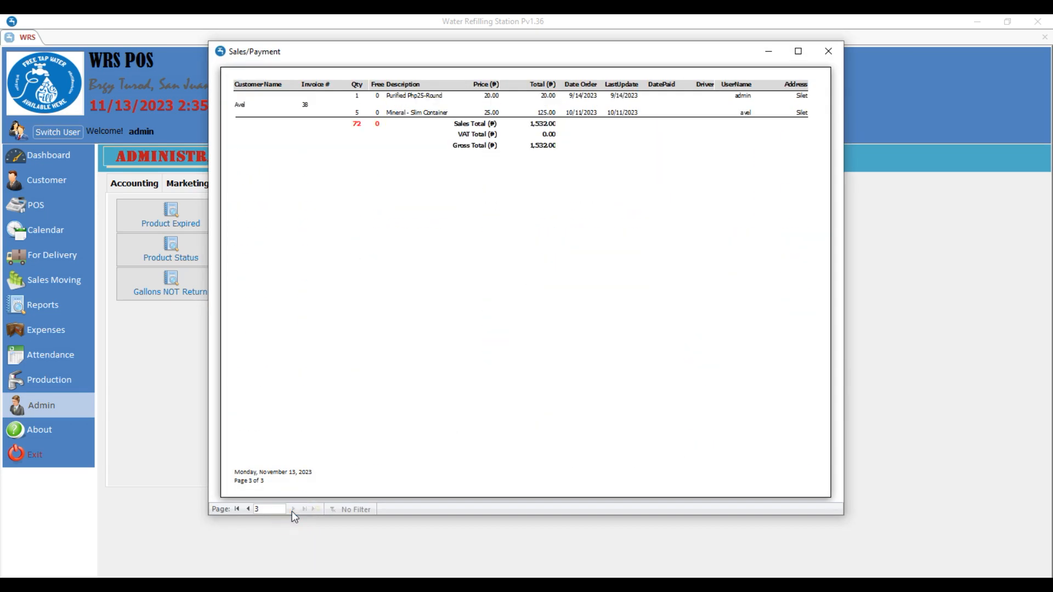
{"action": "left_click", "coordinate": [249, 509]}
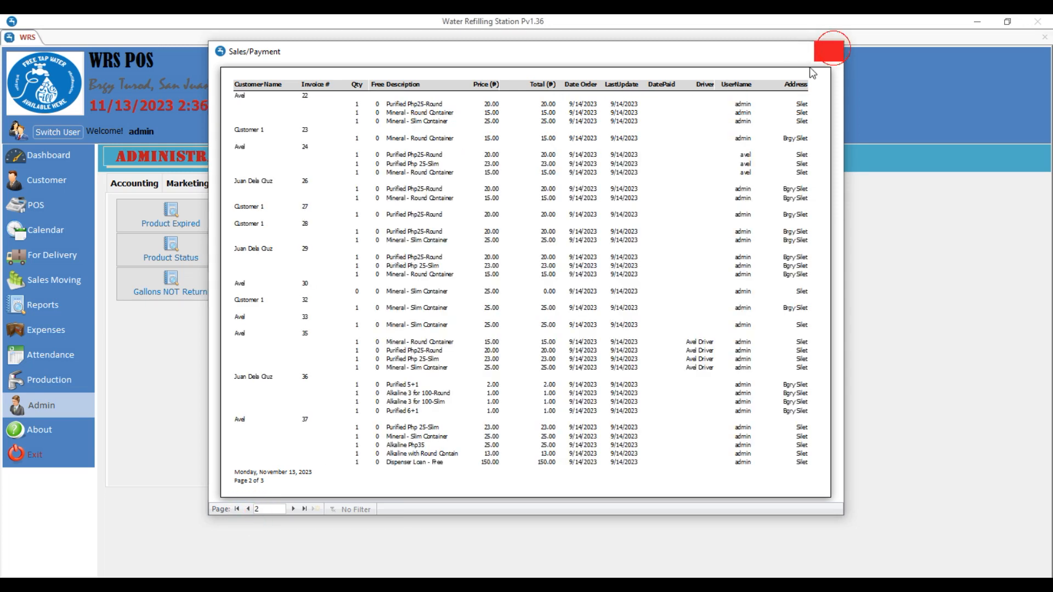
{"action": "left_click", "coordinate": [828, 51]}
- View the sales report for the Unpaid payment method, and close both the report and its query
{"action": "left_click", "coordinate": [585, 224]}
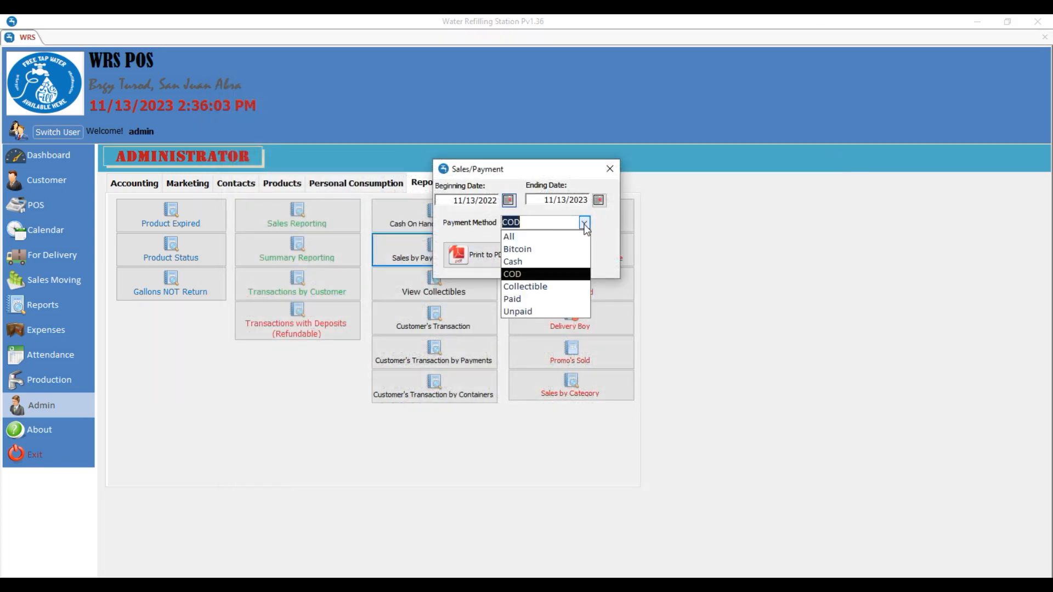
{"action": "left_click", "coordinate": [554, 311]}
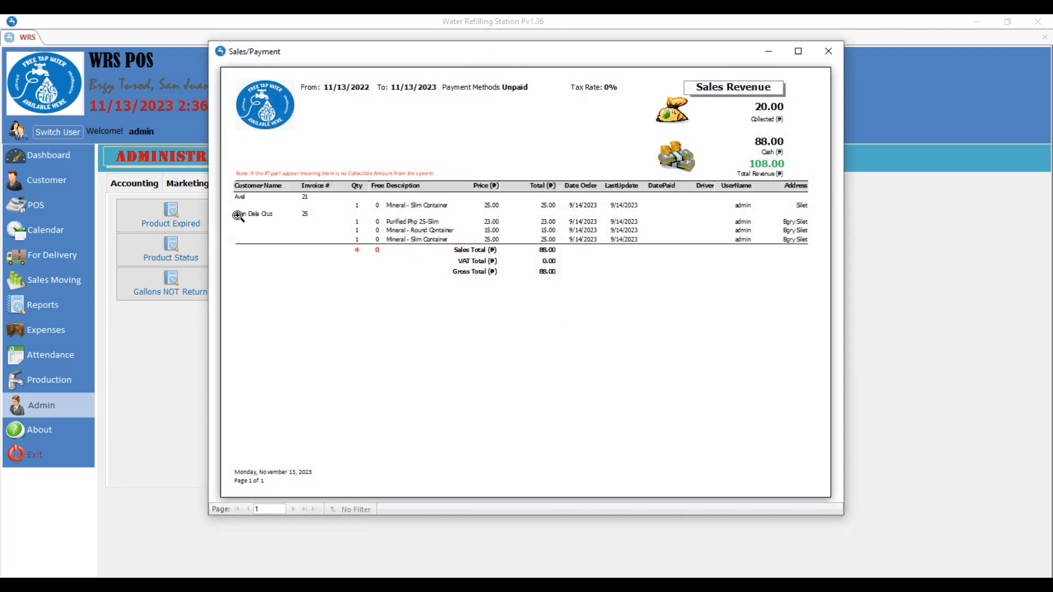
{"action": "left_click", "coordinate": [828, 51]}
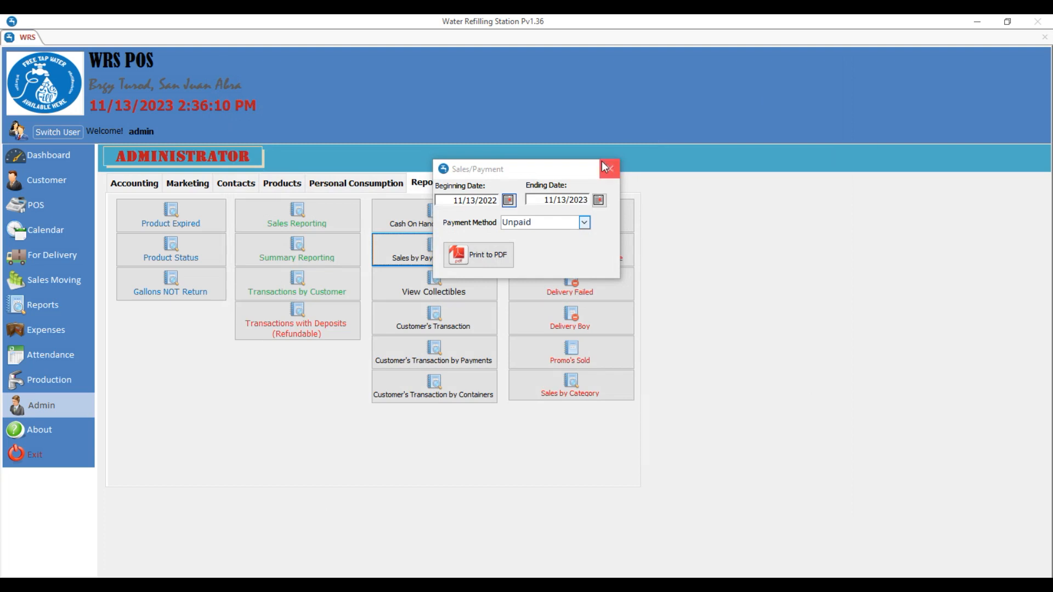
{"action": "left_click", "coordinate": [606, 164]}
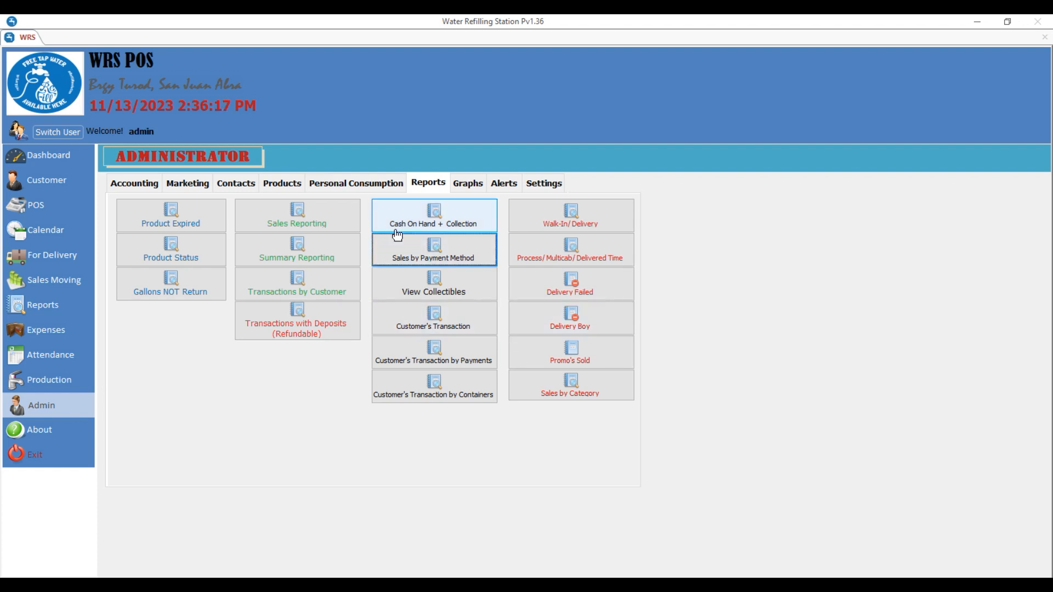
{"action": "left_click", "coordinate": [475, 185]}
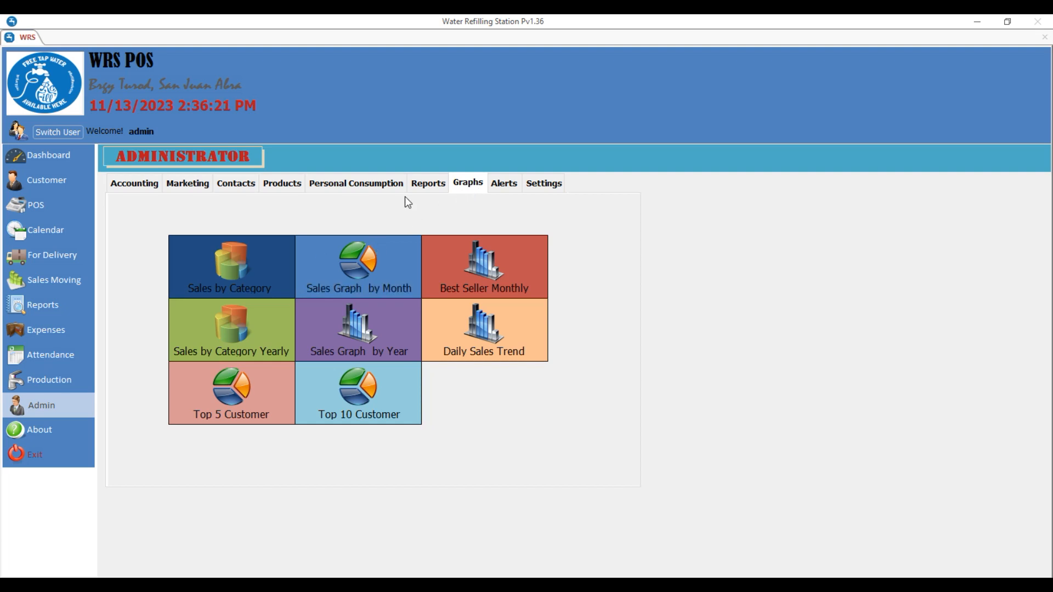
{"action": "left_click", "coordinate": [427, 184]}
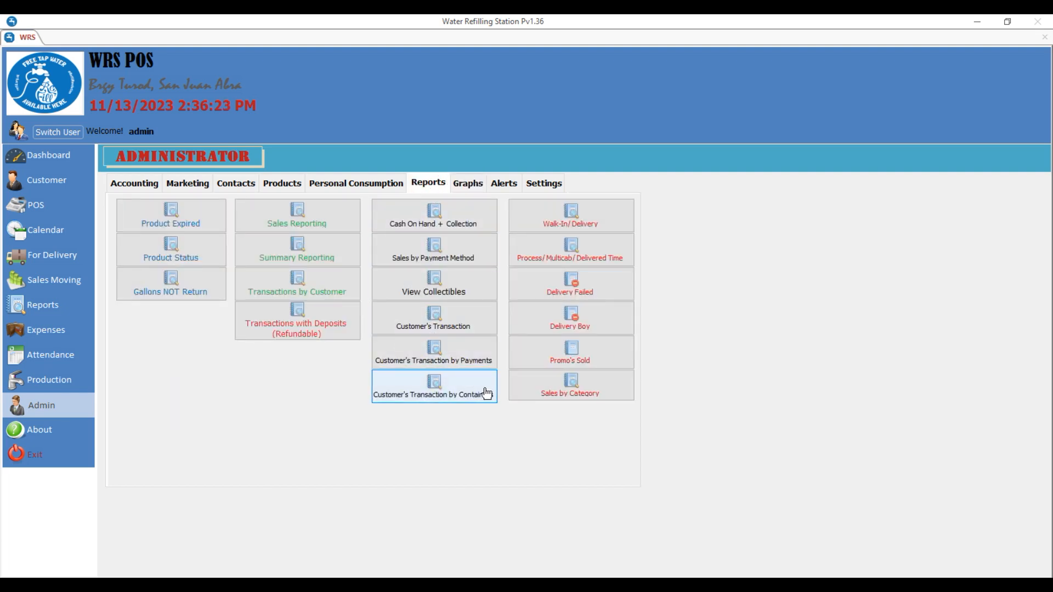
- Open the Customer's Transaction query, set its beginning date to 11/13/2022, and run the report for the first listed customer
{"action": "left_click", "coordinate": [472, 319]}
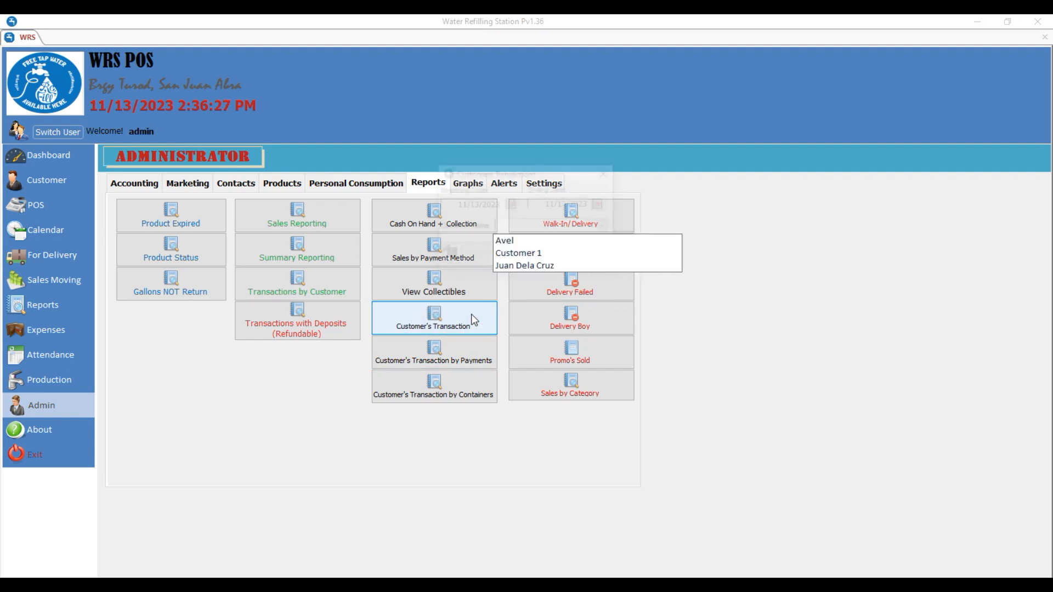
{"action": "left_click", "coordinate": [511, 205]}
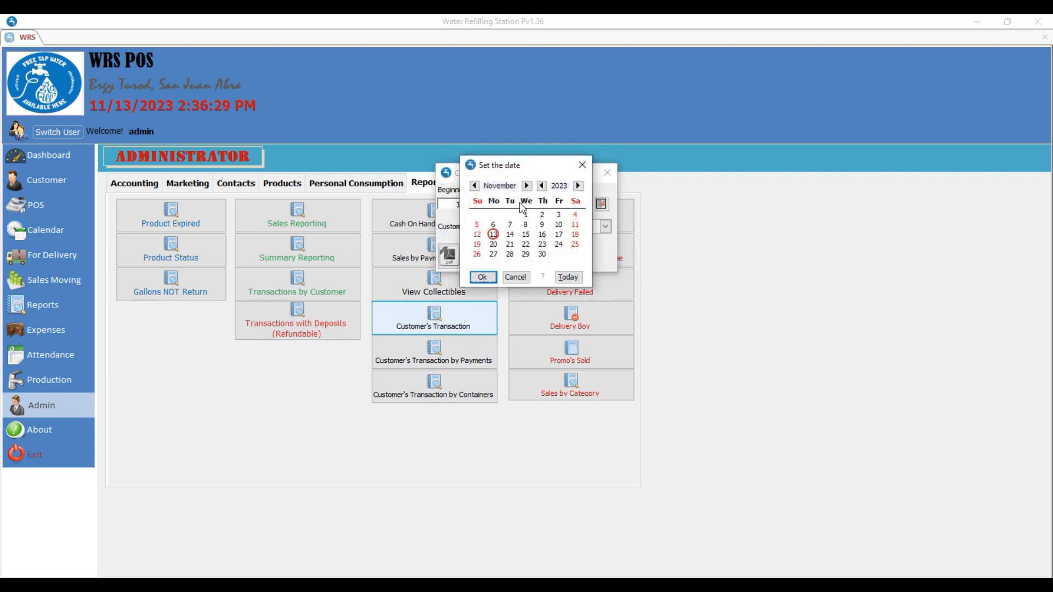
{"action": "left_click", "coordinate": [542, 186]}
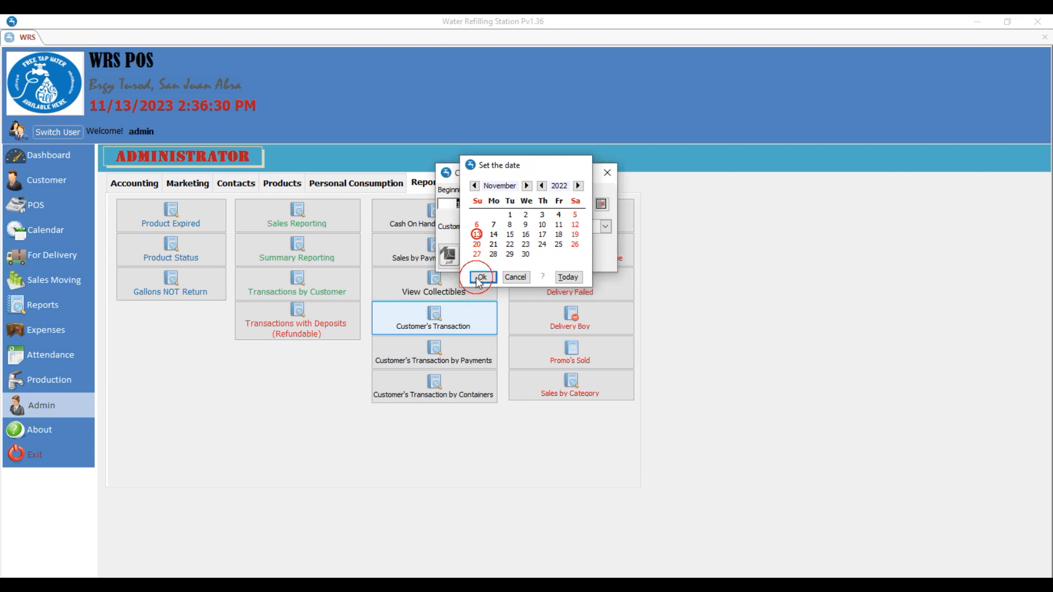
{"action": "left_click", "coordinate": [482, 277]}
{"action": "left_click", "coordinate": [606, 226]}
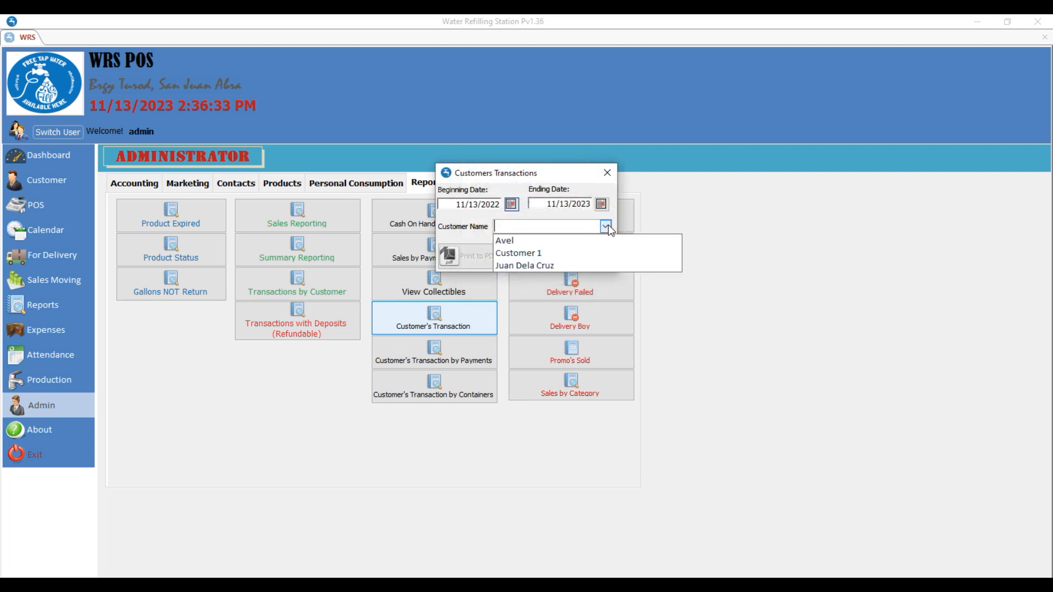
{"action": "left_click", "coordinate": [562, 241]}
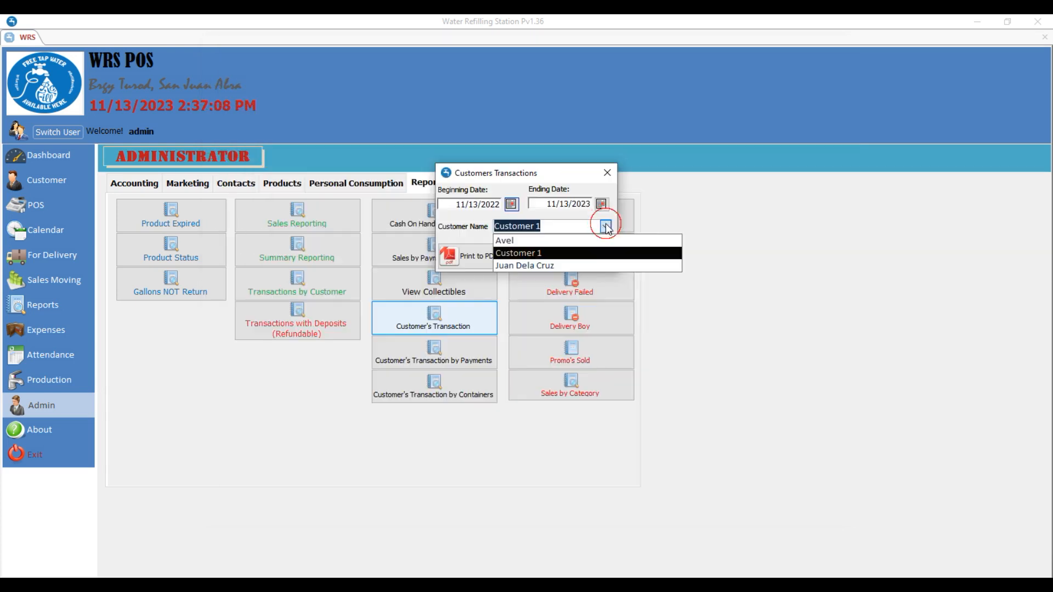
{"action": "left_click", "coordinate": [583, 240]}
- Examine the invoices and totals on both pages of the first customer's transaction report, and close it
{"action": "left_click", "coordinate": [244, 304]}
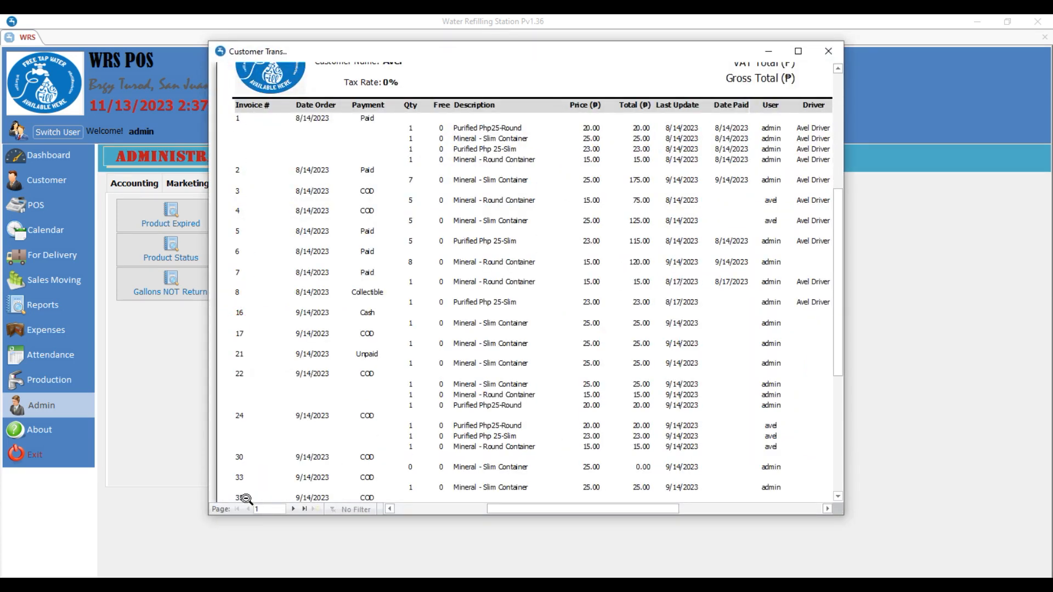
{"action": "left_click", "coordinate": [294, 510]}
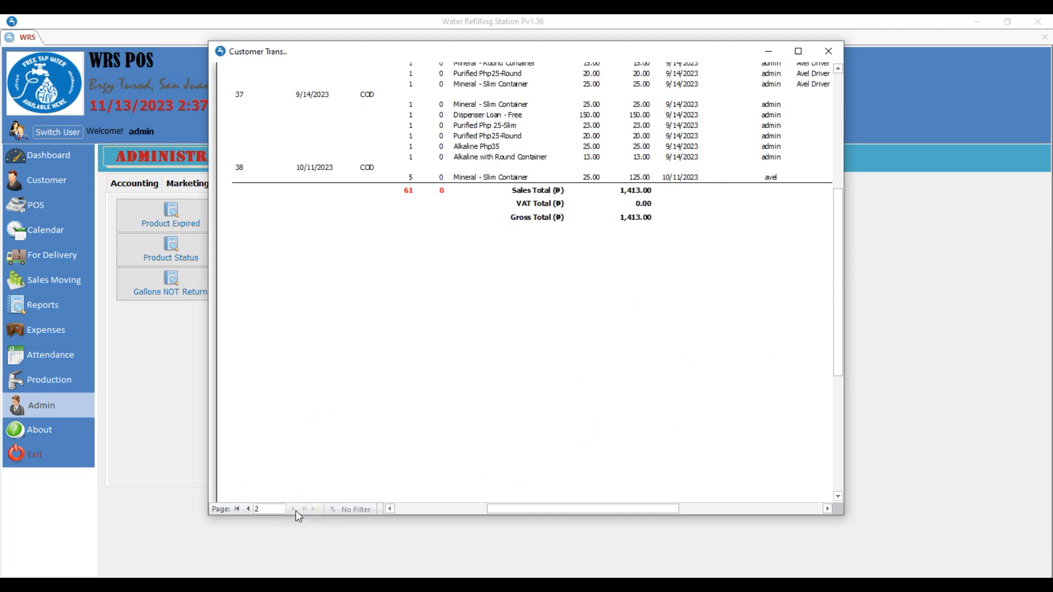
{"action": "left_click", "coordinate": [322, 468]}
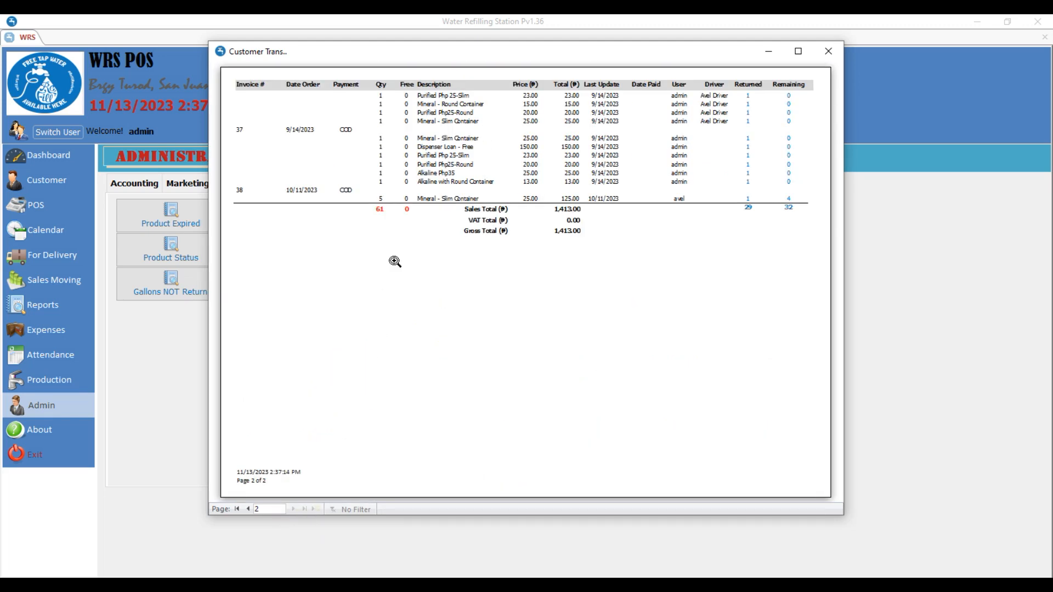
{"action": "left_click", "coordinate": [249, 509]}
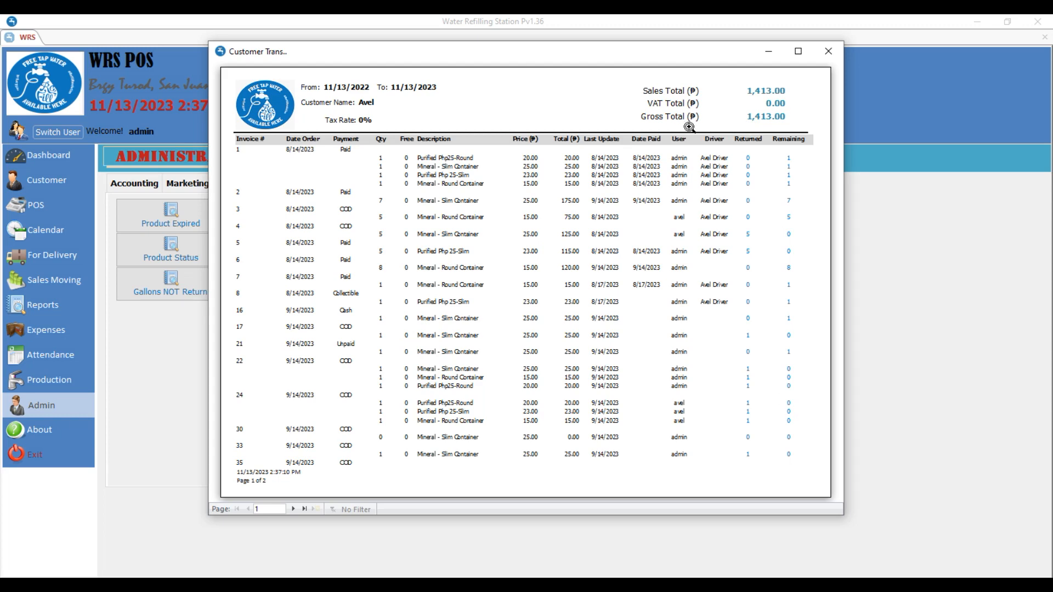
{"action": "left_click", "coordinate": [828, 51]}
- View the transaction report for Customer 1, close it, and run the report for the last listed customer
{"action": "left_click", "coordinate": [605, 227]}
{"action": "left_click", "coordinate": [568, 251]}
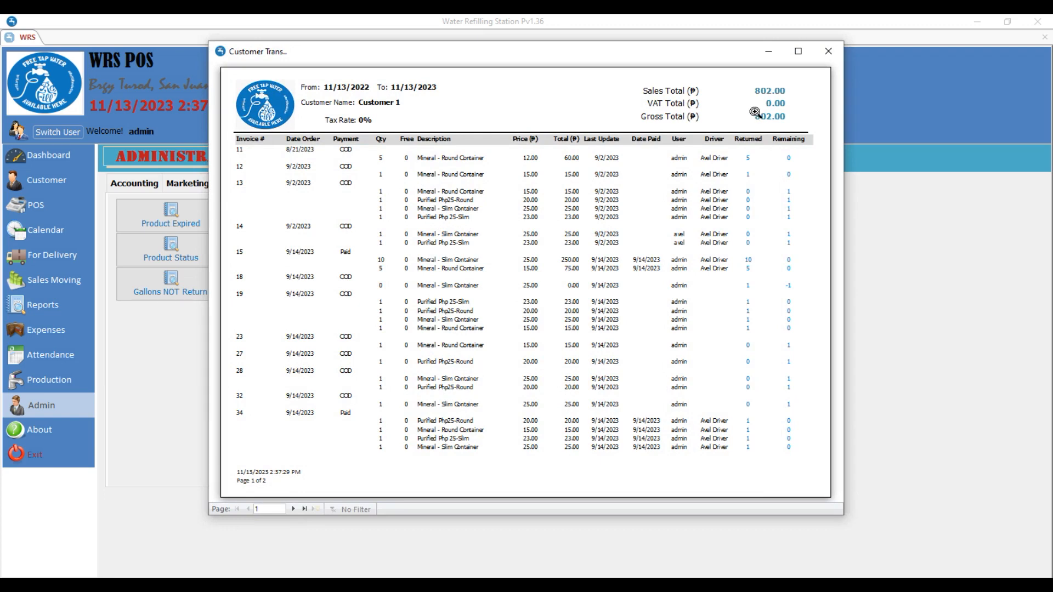
{"action": "left_click", "coordinate": [828, 51]}
{"action": "left_click", "coordinate": [605, 227]}
{"action": "left_click", "coordinate": [574, 264]}
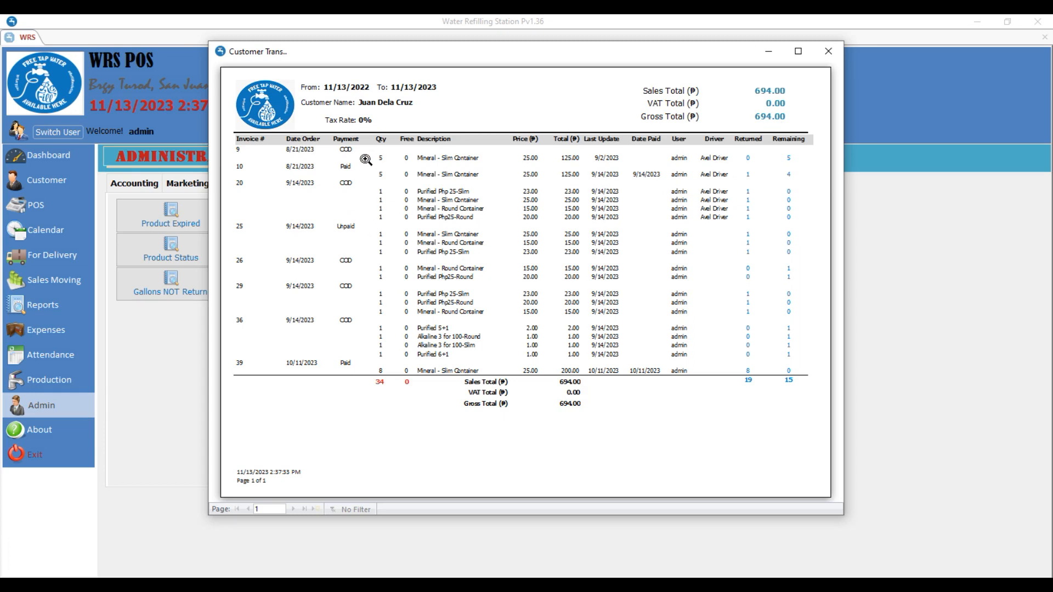
- Close the last customer's transaction report and its query, and open and close the Customer's Transaction by Payments query
{"action": "left_click", "coordinate": [828, 51]}
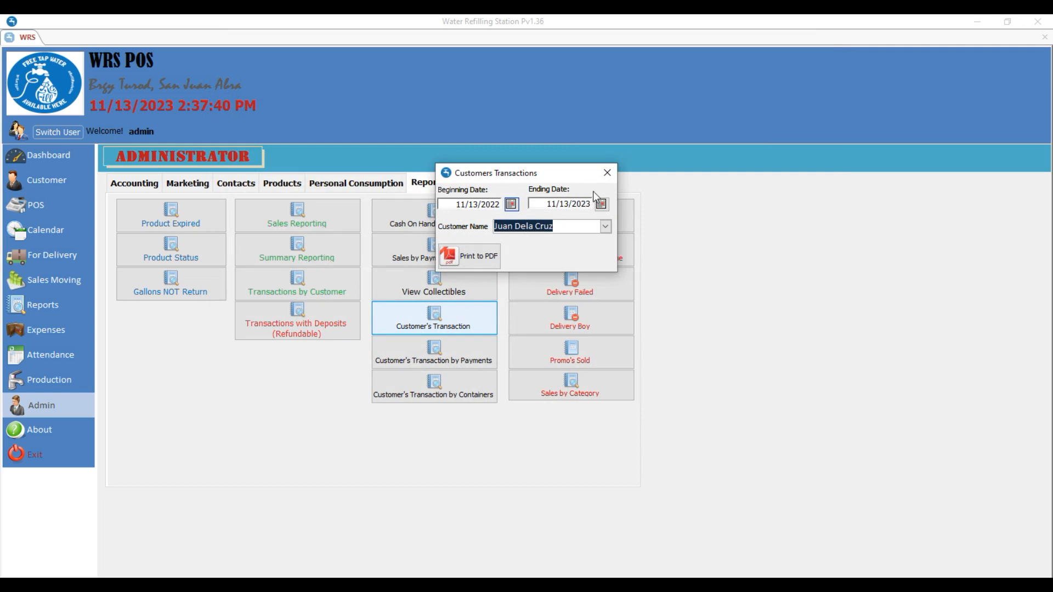
{"action": "left_click", "coordinate": [607, 169]}
{"action": "left_click", "coordinate": [467, 367]}
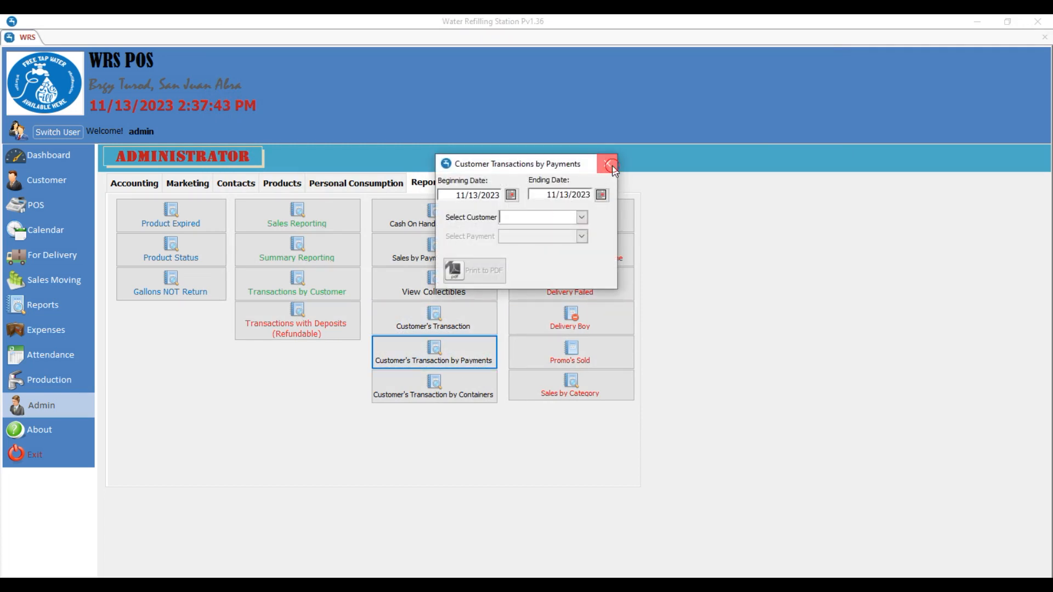
{"action": "left_click", "coordinate": [607, 164]}
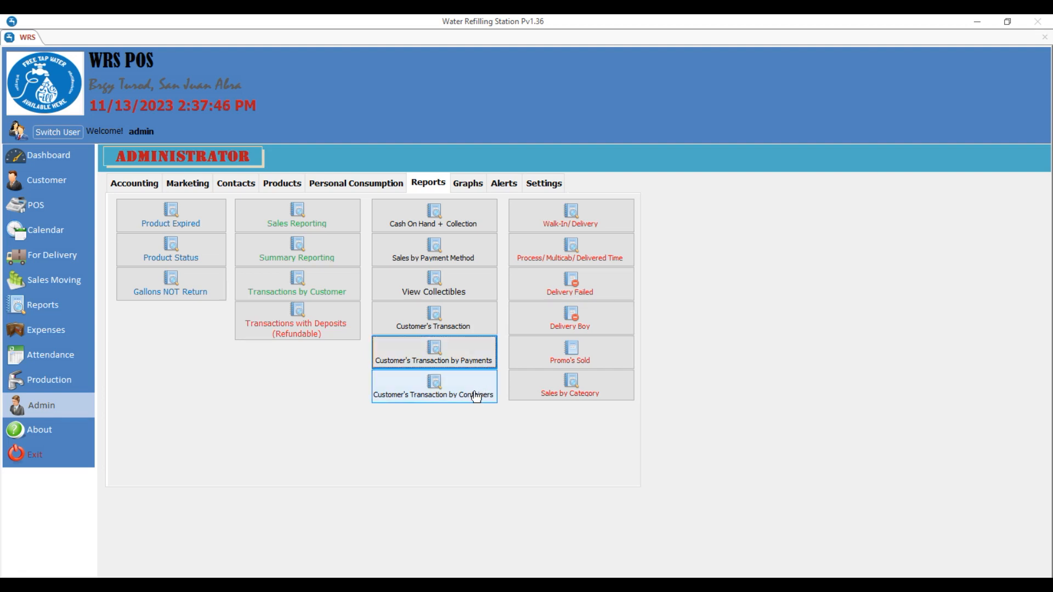
- Run the Customer's Transaction by Containers report for the first listed customer and the Mineral category, and close the report
{"action": "left_click", "coordinate": [476, 396]}
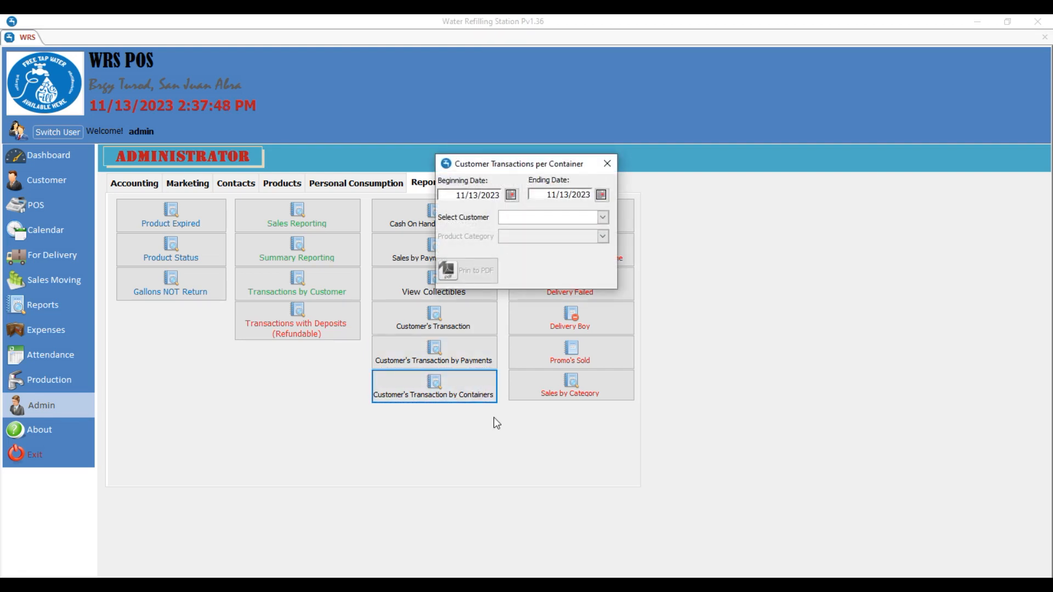
{"action": "left_click", "coordinate": [603, 217]}
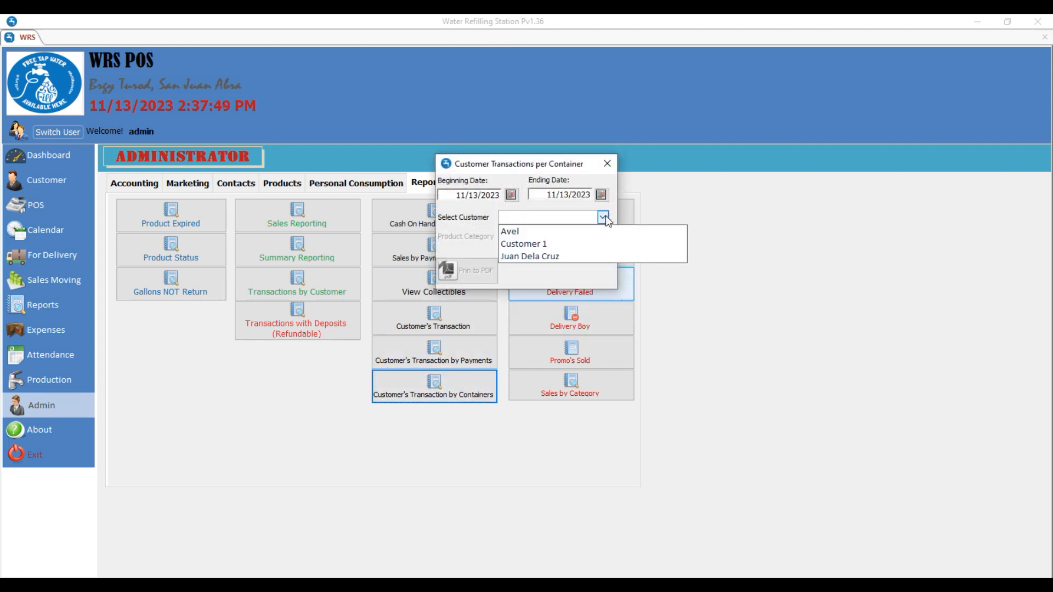
{"action": "left_click", "coordinate": [579, 229]}
{"action": "left_click", "coordinate": [603, 236]}
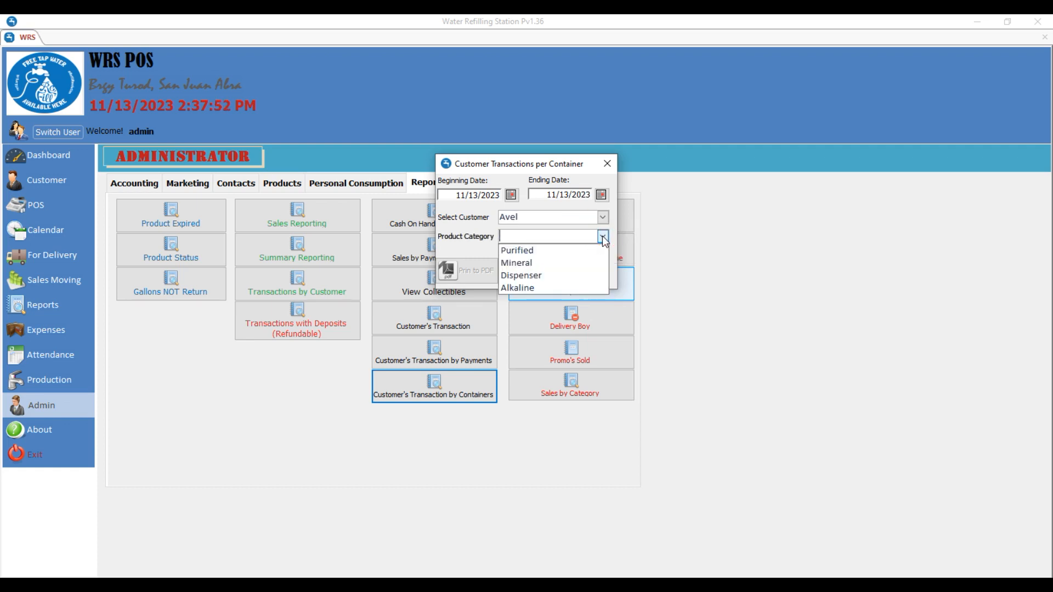
{"action": "left_click", "coordinate": [537, 264]}
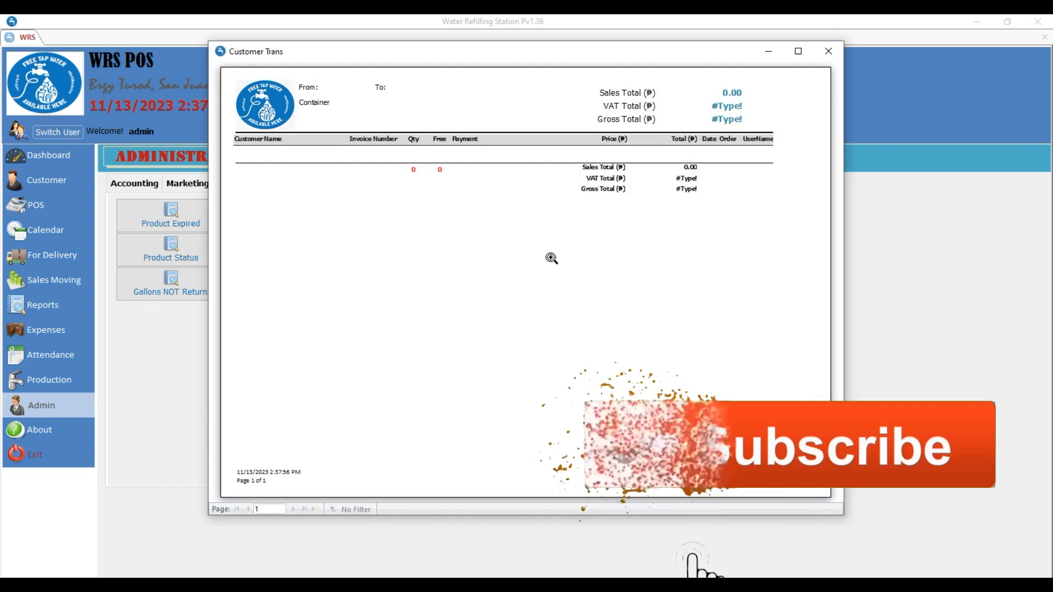
{"action": "left_click", "coordinate": [828, 49]}
- Set the container query's beginning date to 11/13/2022, rerun the Mineral report, and view its second page
{"action": "left_click", "coordinate": [512, 195]}
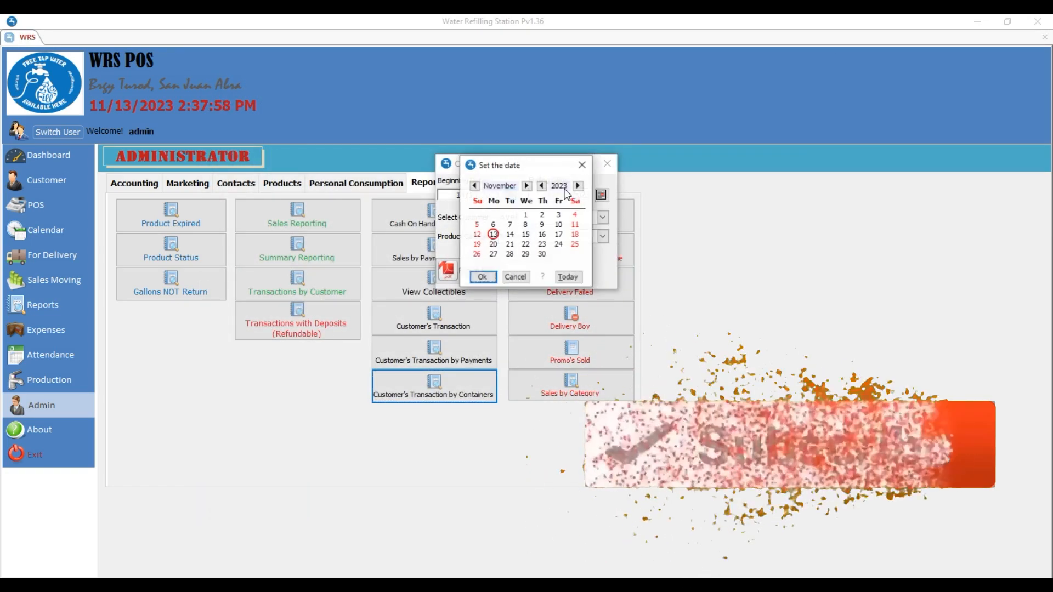
{"action": "left_click", "coordinate": [542, 185]}
{"action": "left_click", "coordinate": [483, 277]}
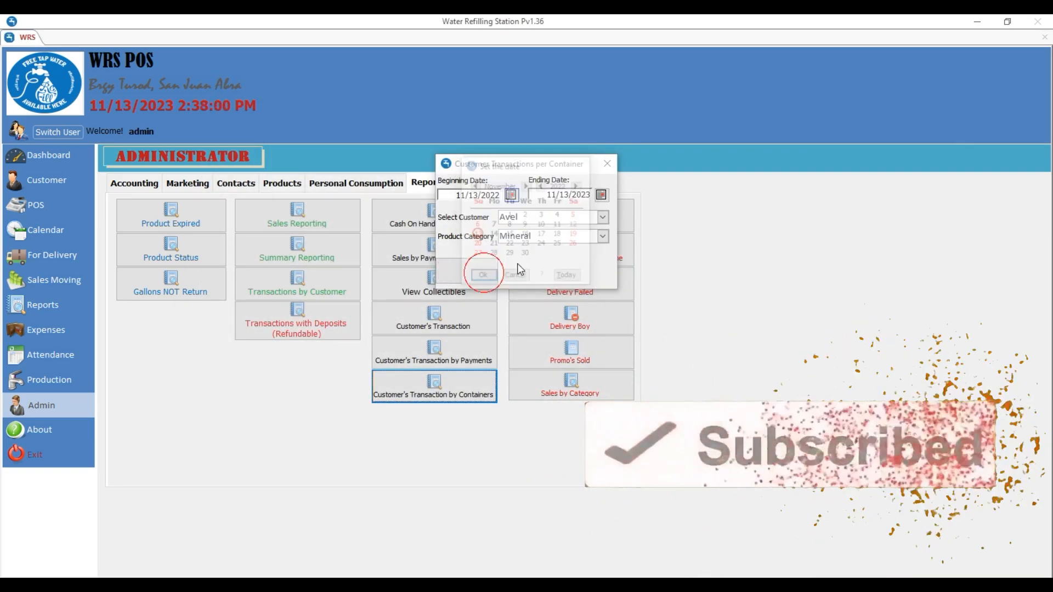
{"action": "left_click", "coordinate": [603, 236]}
{"action": "left_click", "coordinate": [580, 263]}
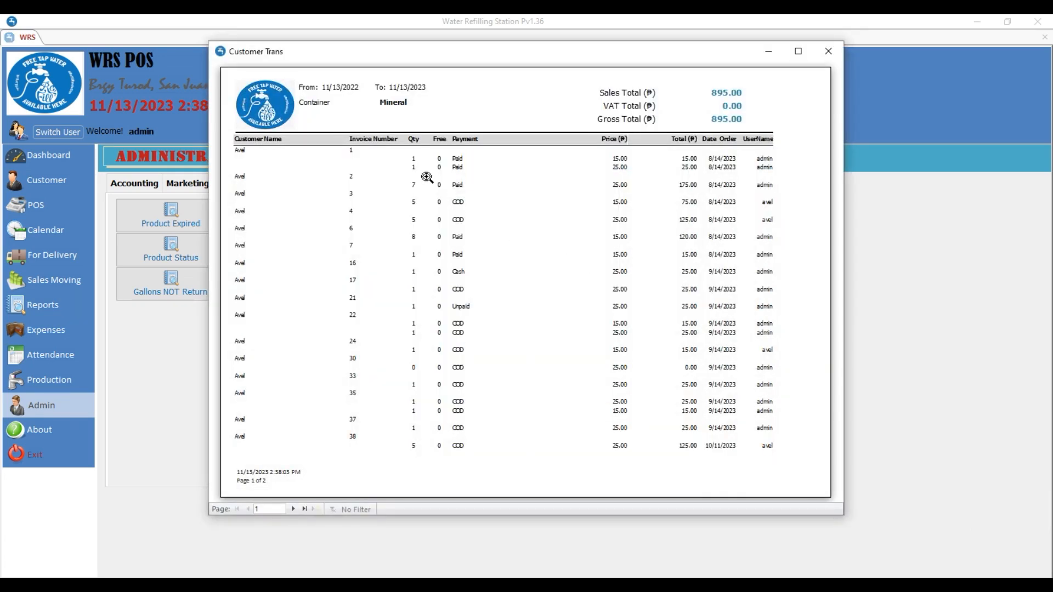
{"action": "left_click", "coordinate": [291, 510]}
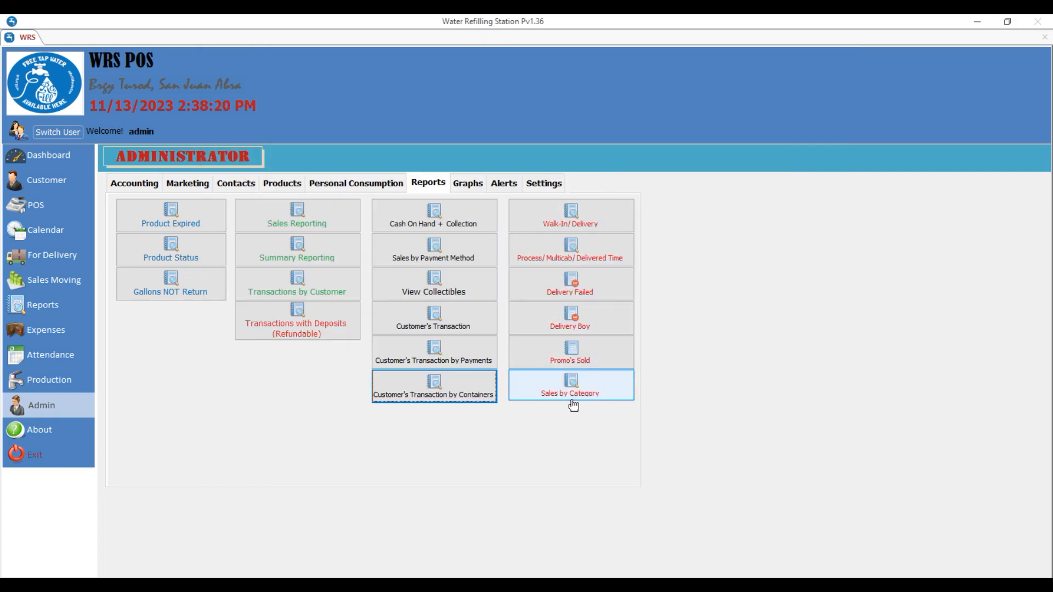
- Open the administrator graphs, view the Sales by Category chart for October 2023, and close the chart and its query
{"action": "left_click", "coordinate": [467, 183]}
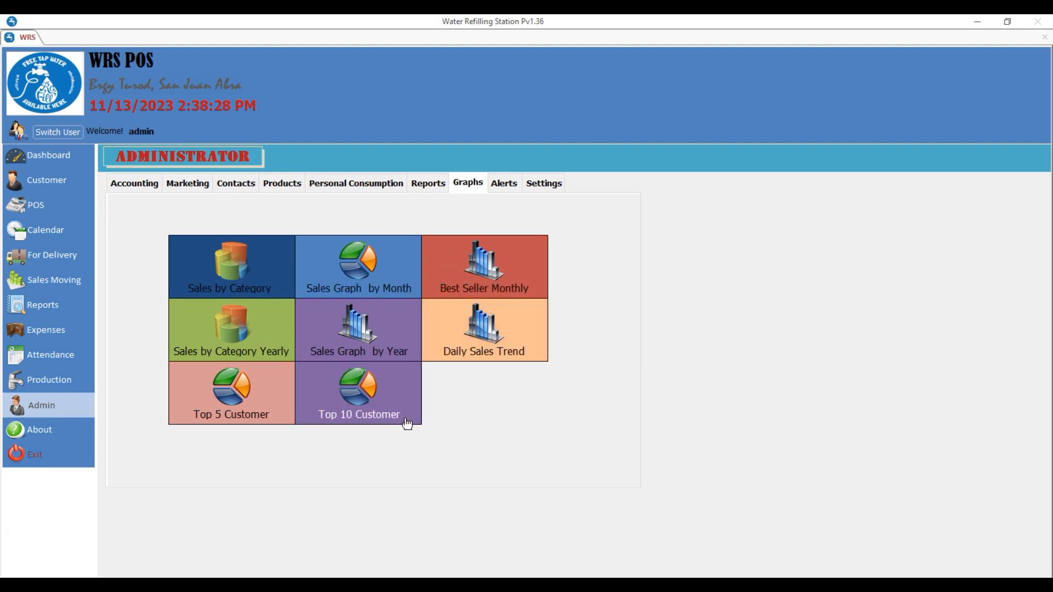
{"action": "left_click", "coordinate": [246, 294]}
{"action": "left_click", "coordinate": [590, 209]}
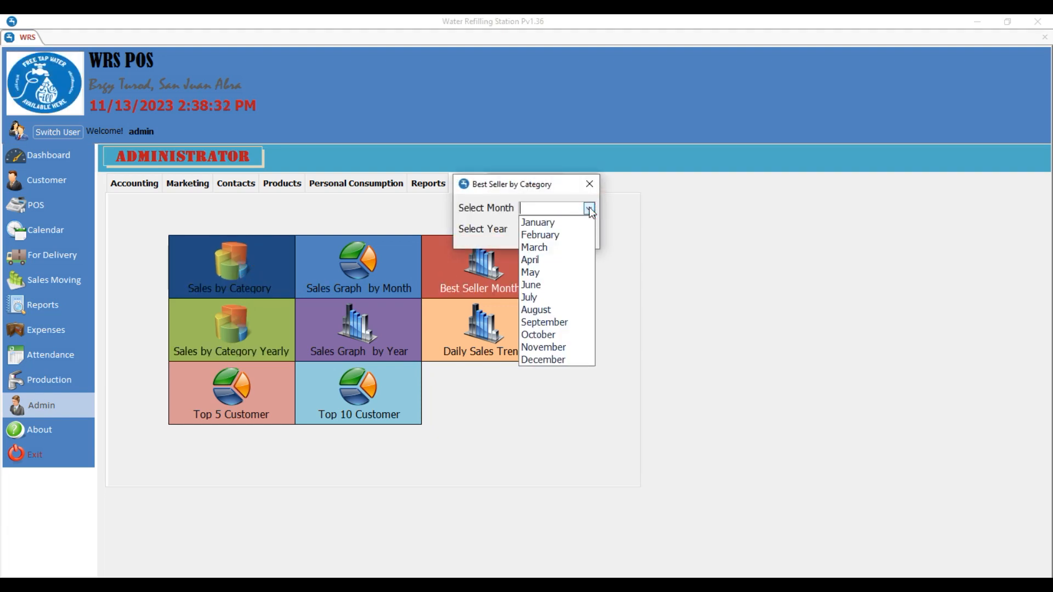
{"action": "left_click", "coordinate": [549, 336]}
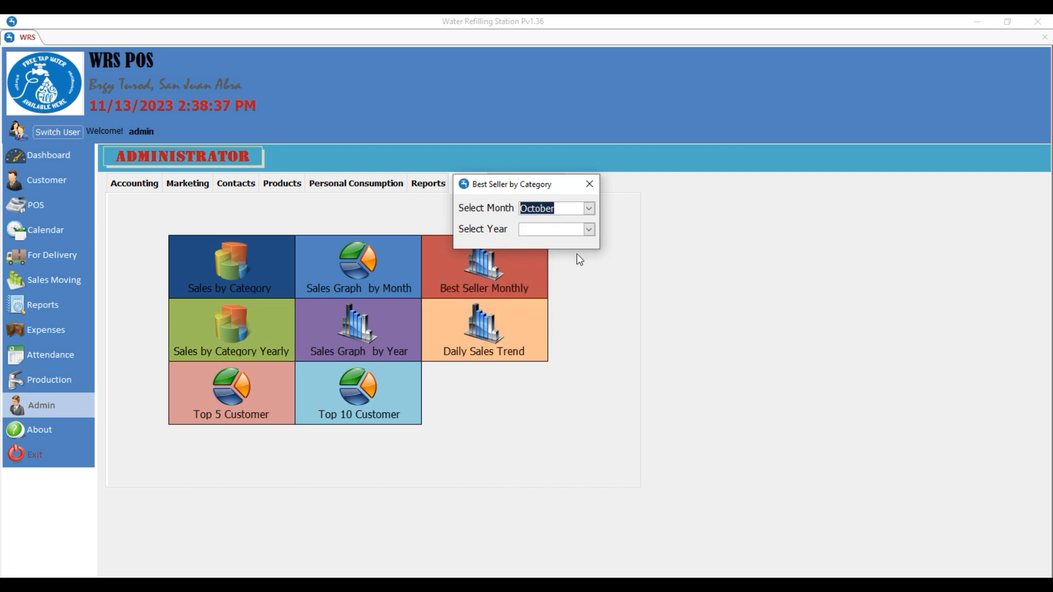
{"action": "left_click", "coordinate": [589, 229]}
{"action": "left_click", "coordinate": [539, 306]}
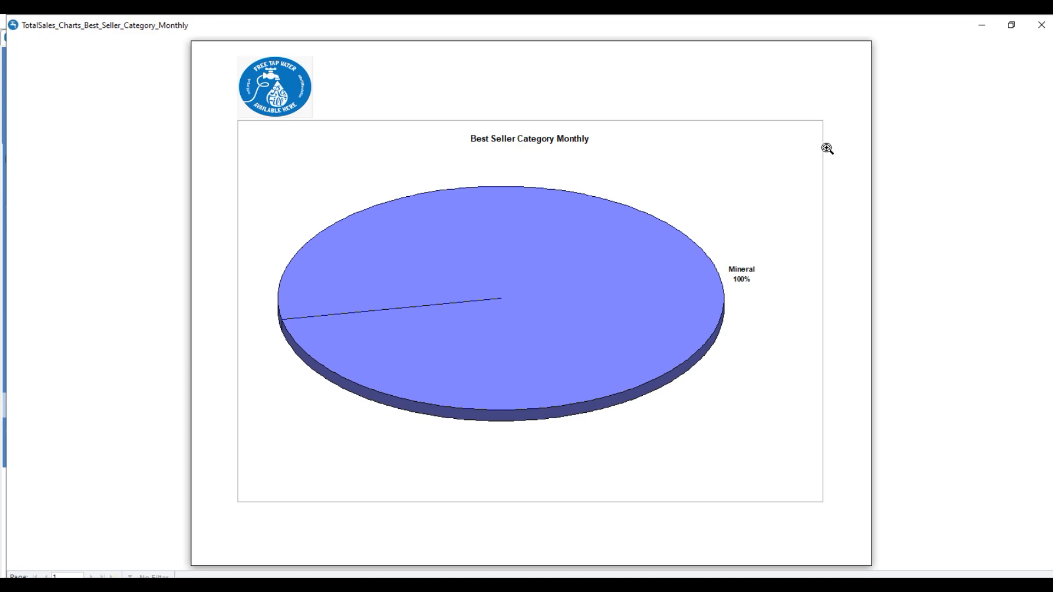
{"action": "left_click", "coordinate": [1042, 28]}
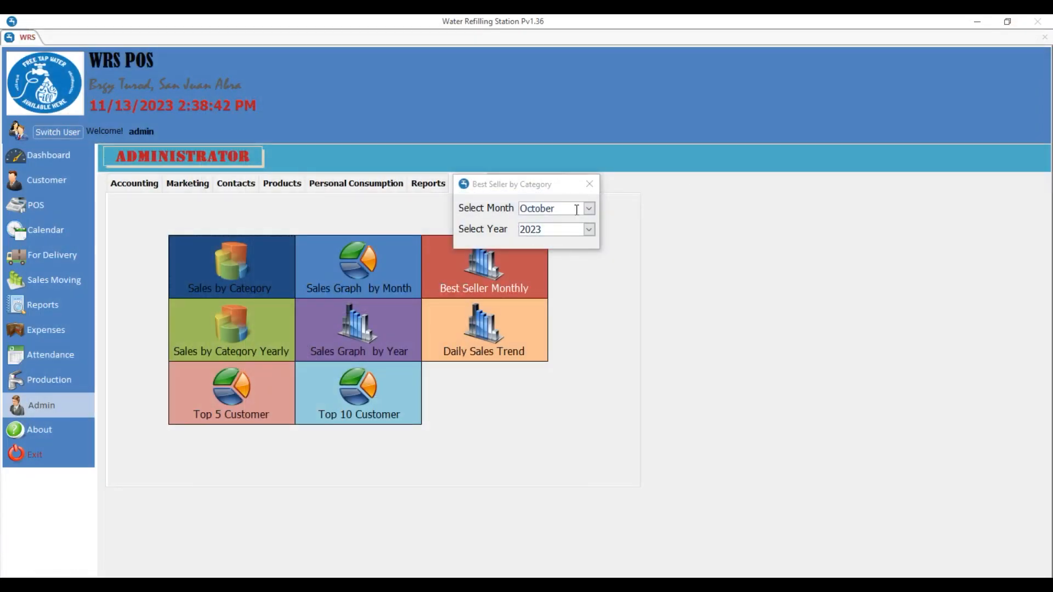
{"action": "left_click", "coordinate": [589, 184]}
- Open the Sales Graph by Month query and view the daily sales chart for October 2023
{"action": "left_click", "coordinate": [389, 291]}
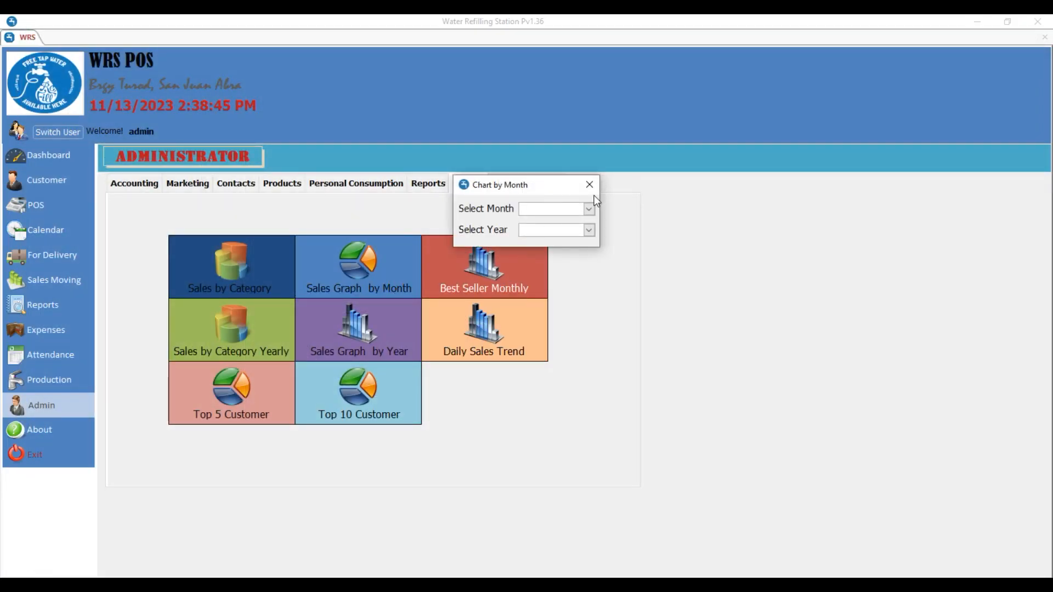
{"action": "left_click", "coordinate": [589, 209]}
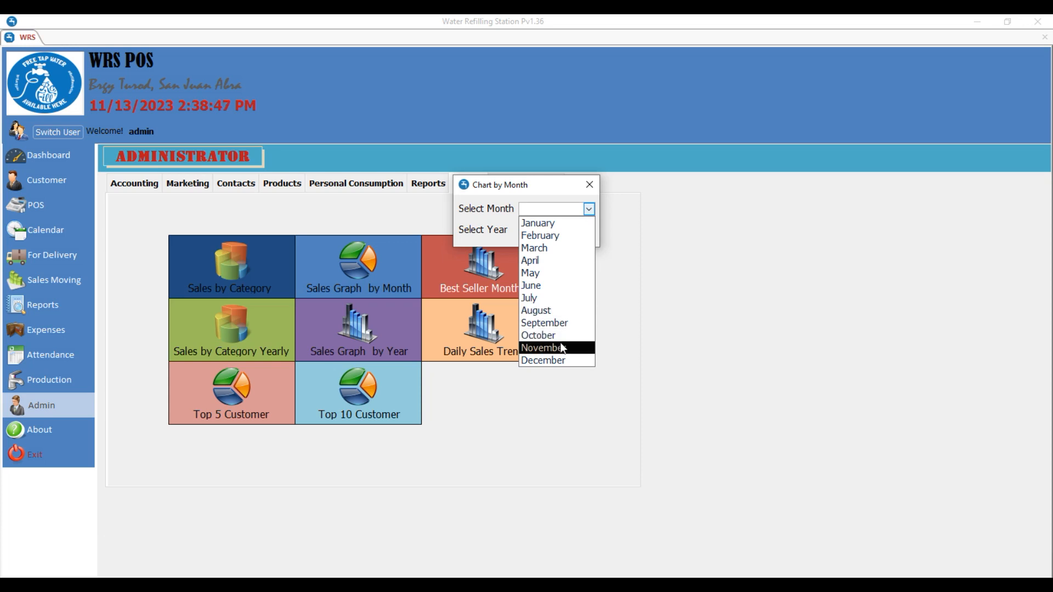
{"action": "left_click", "coordinate": [562, 335]}
{"action": "left_click", "coordinate": [589, 229]}
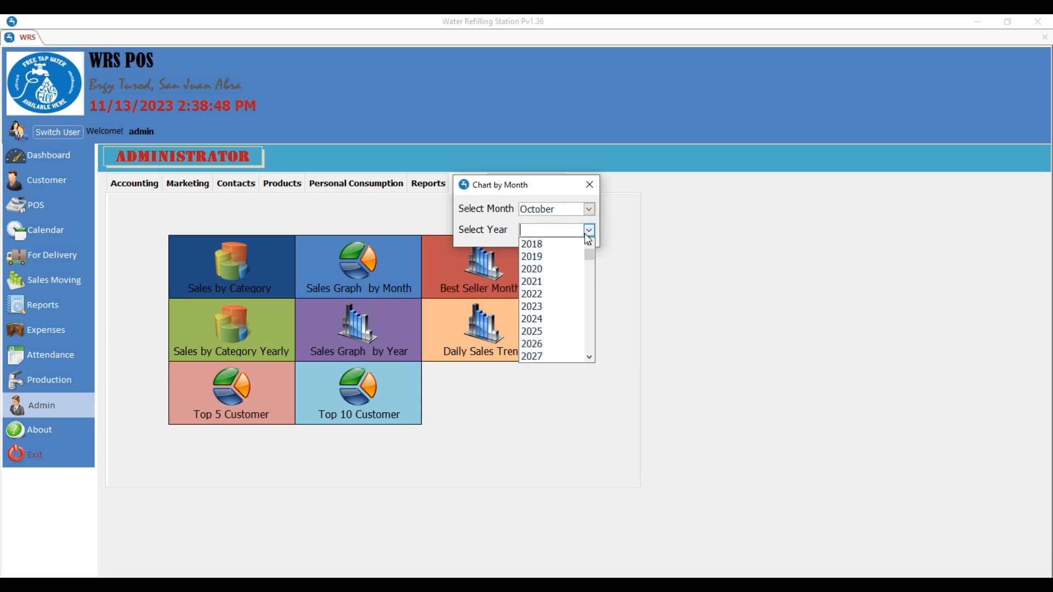
{"action": "left_click", "coordinate": [554, 296]}
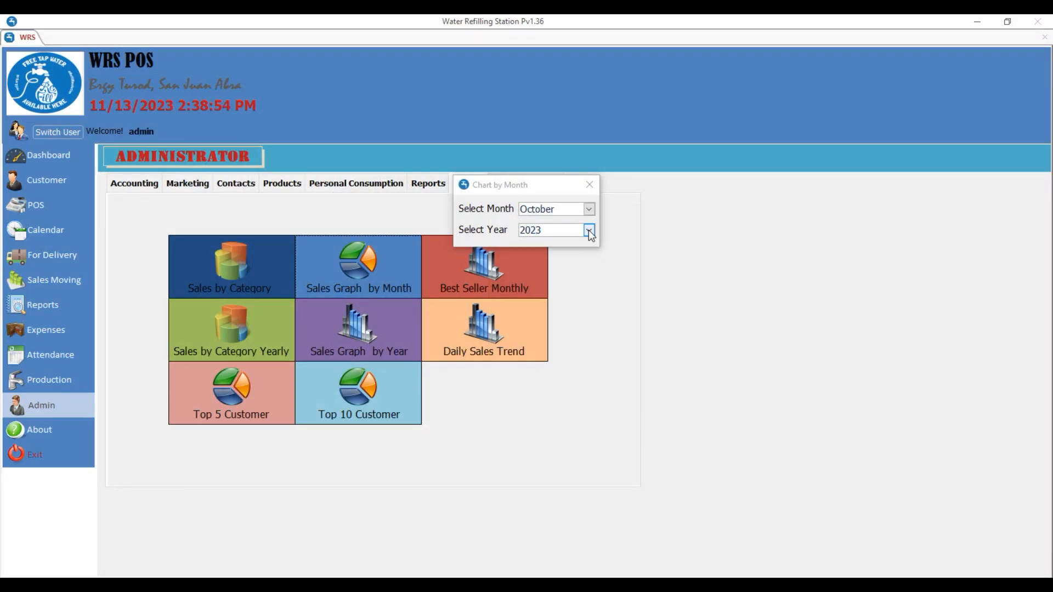
- View the monthly sales graph for November 2023, and close both the chart and its query
{"action": "left_click", "coordinate": [589, 209]}
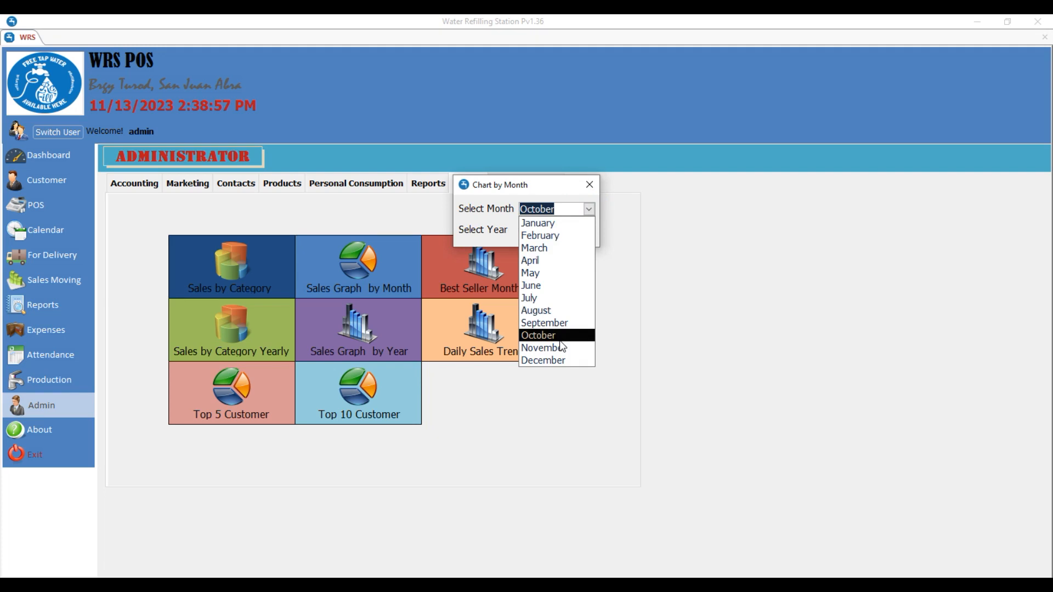
{"action": "left_click", "coordinate": [559, 348]}
{"action": "left_click", "coordinate": [588, 230]}
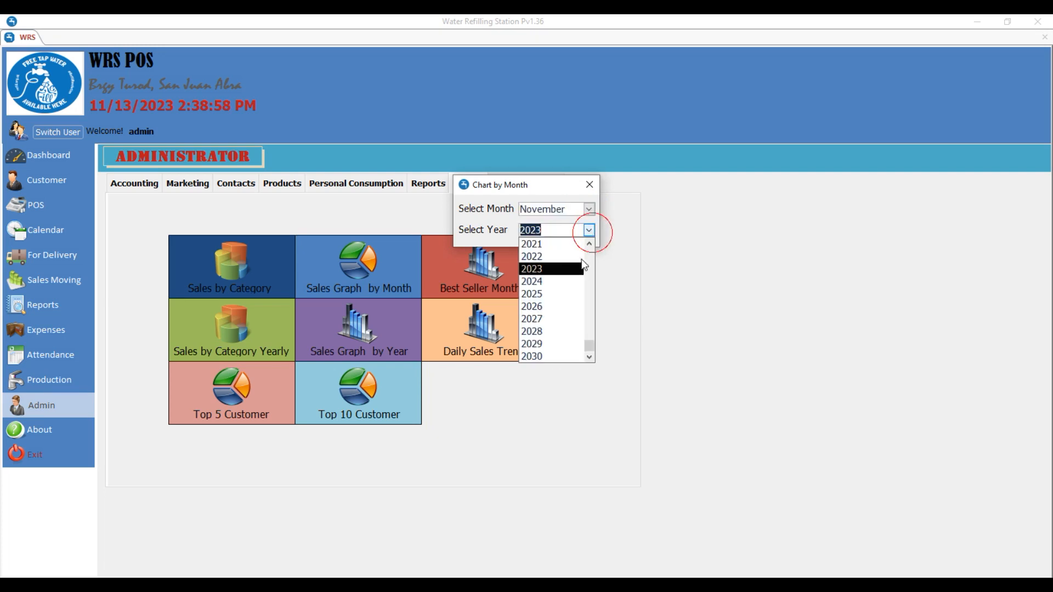
{"action": "left_click", "coordinate": [550, 269]}
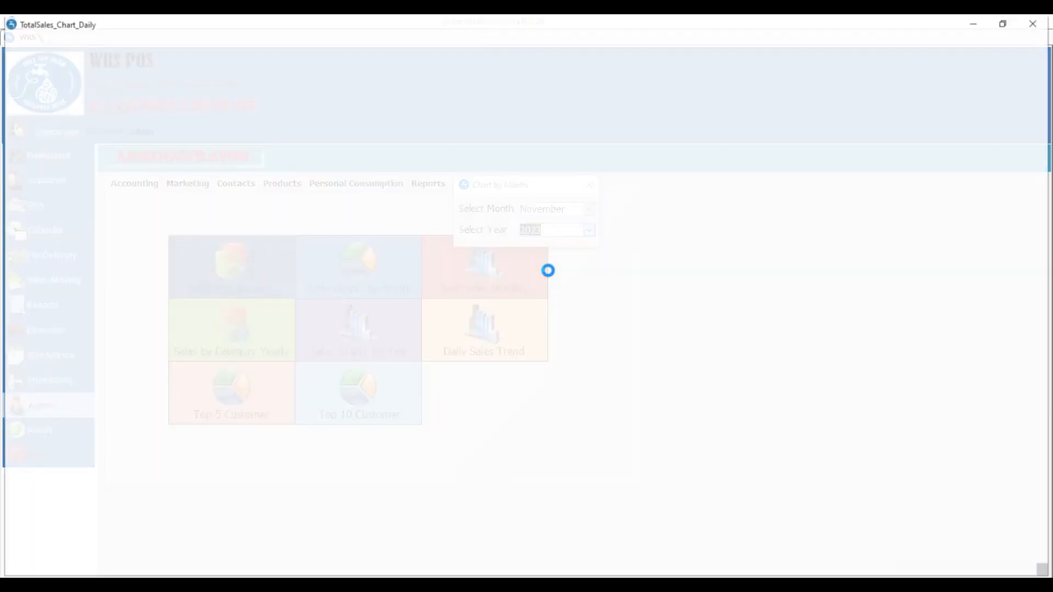
{"action": "left_click", "coordinate": [1041, 24]}
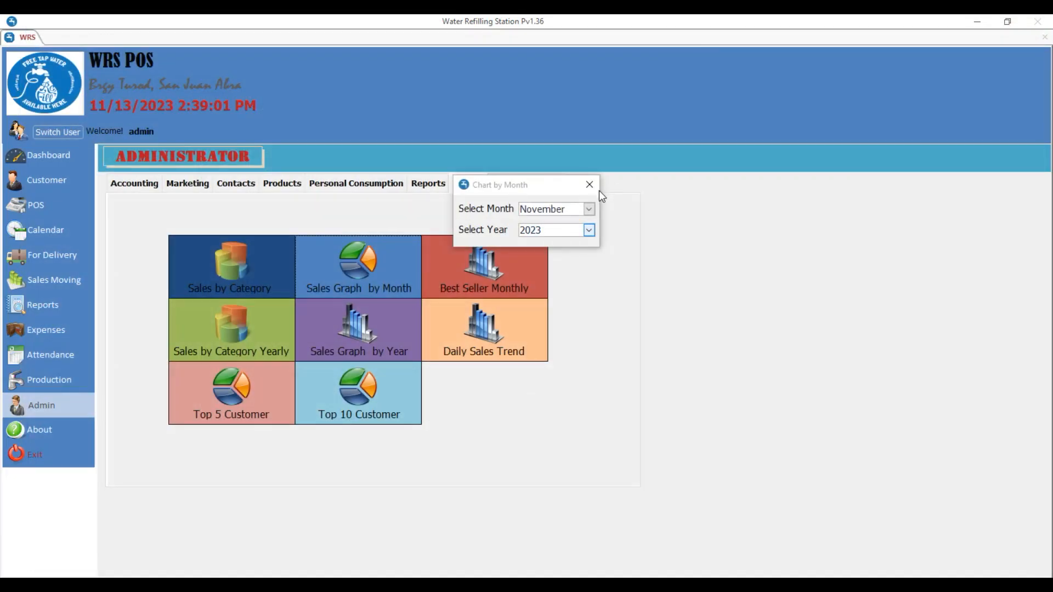
{"action": "left_click", "coordinate": [590, 183]}
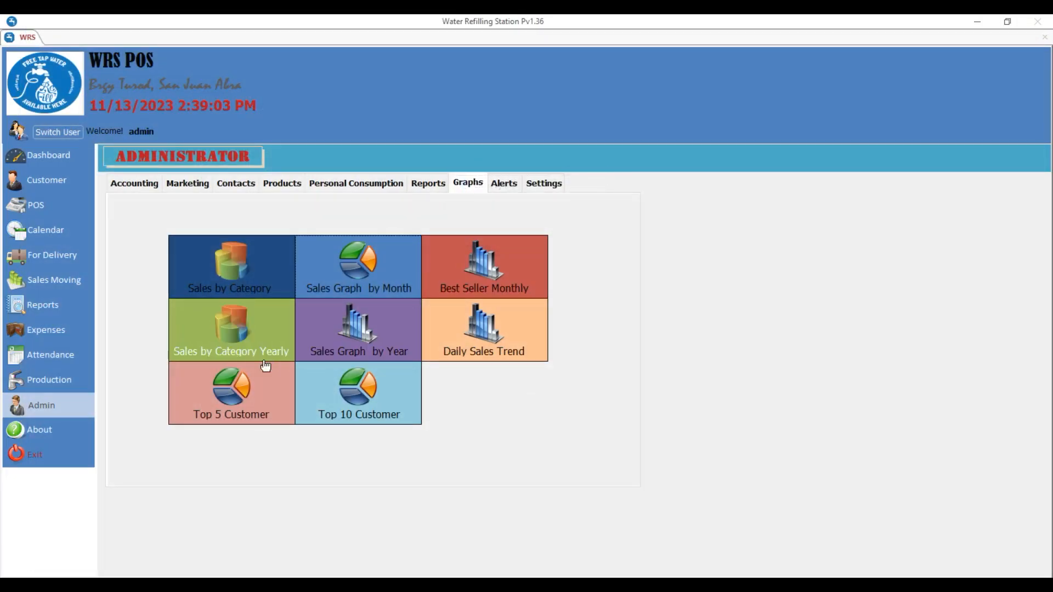
- View and close the Top 5 Customer graph, and run and close the Top 10 Customer graph with beginning date 11/1/2023
{"action": "left_click", "coordinate": [242, 404]}
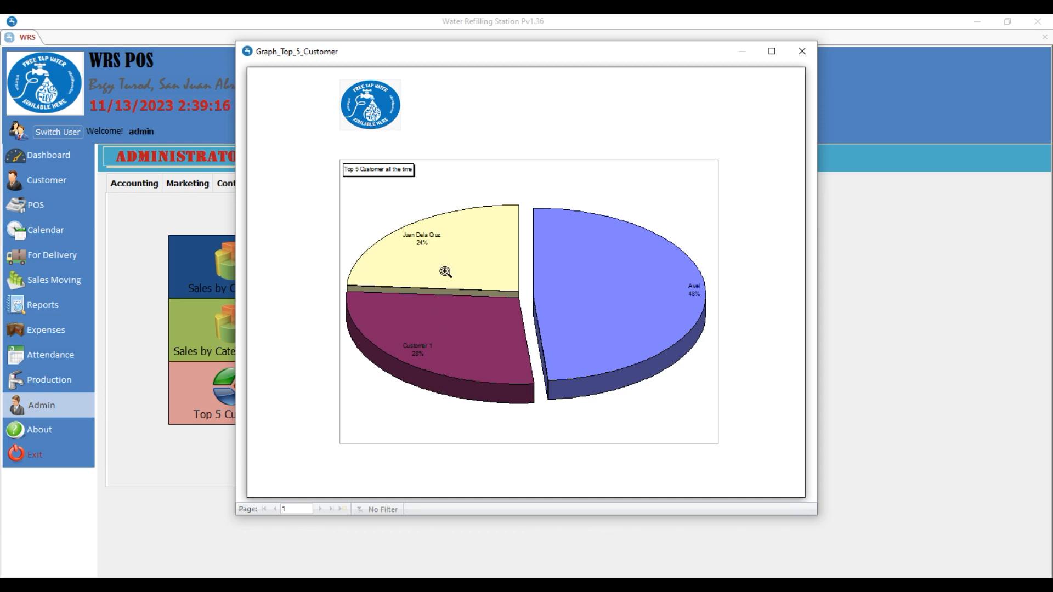
{"action": "left_click", "coordinate": [801, 51]}
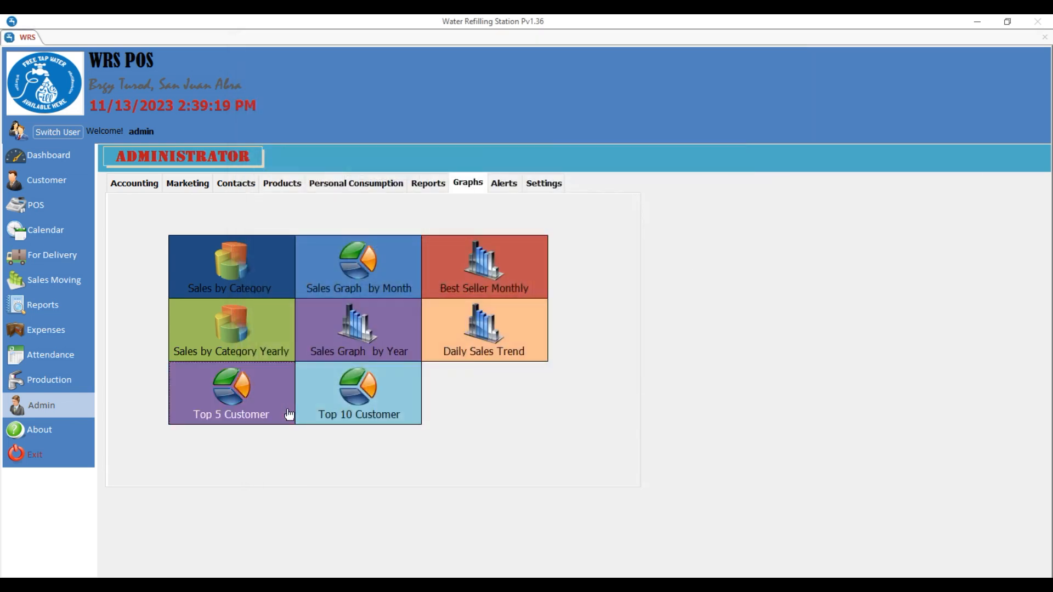
{"action": "left_click", "coordinate": [343, 421]}
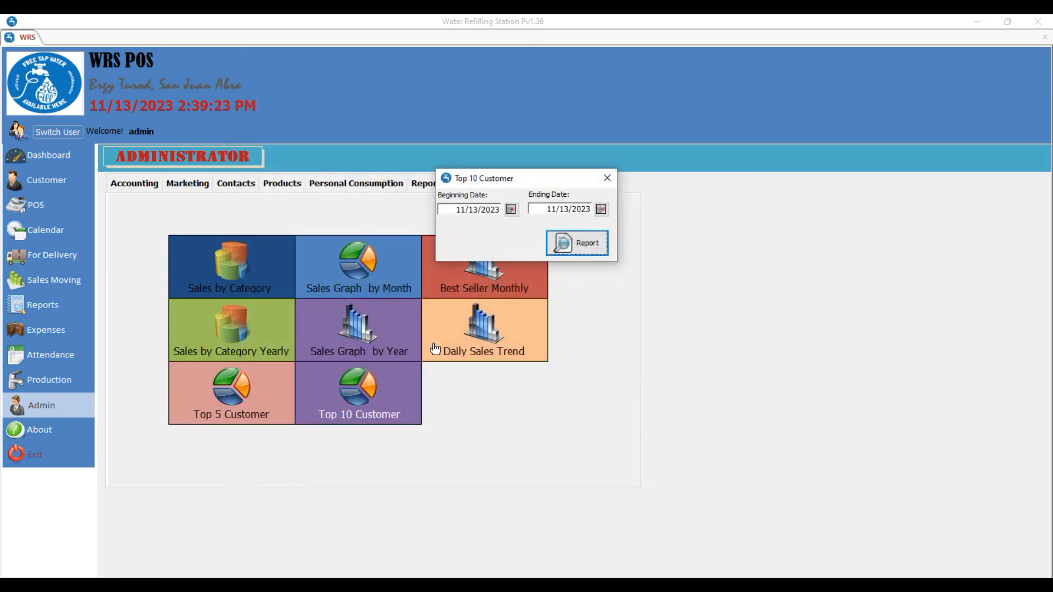
{"action": "left_click", "coordinate": [511, 210]}
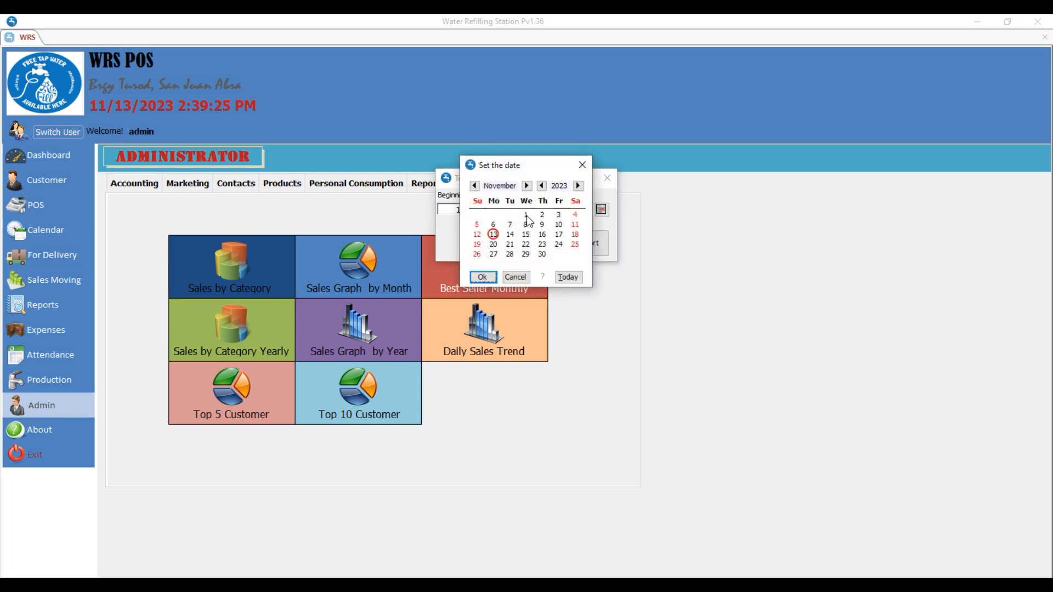
{"action": "left_click", "coordinate": [526, 215]}
{"action": "left_click", "coordinate": [572, 243]}
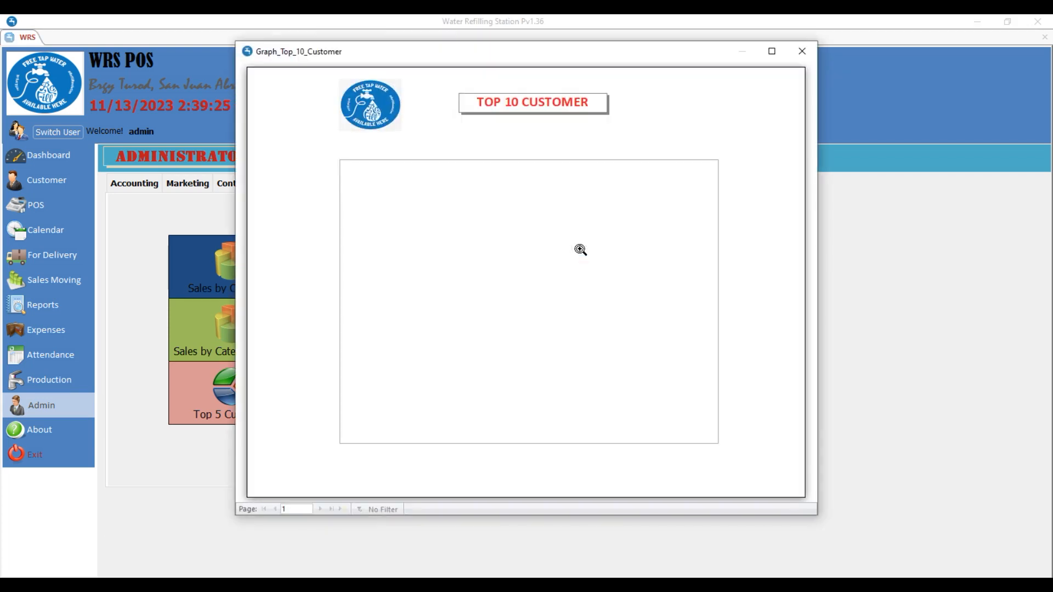
{"action": "left_click", "coordinate": [801, 52]}
- Set the Top 10 Customer beginning date to 8/1/2023, view the graph, and close both the graph and its query
{"action": "left_click", "coordinate": [511, 210]}
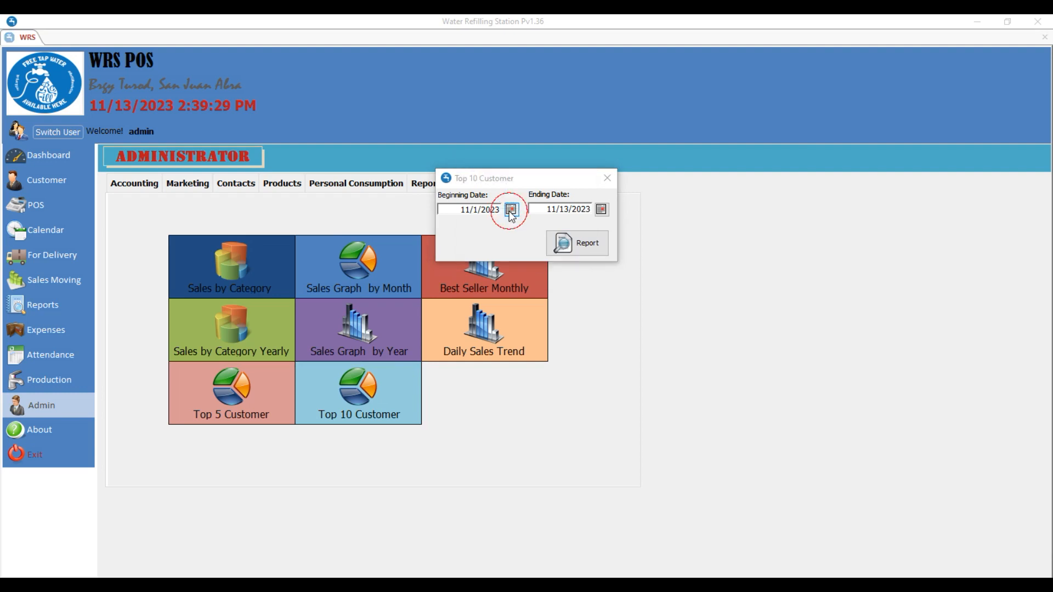
{"action": "left_click", "coordinate": [475, 186]}
{"action": "left_click", "coordinate": [475, 186]}
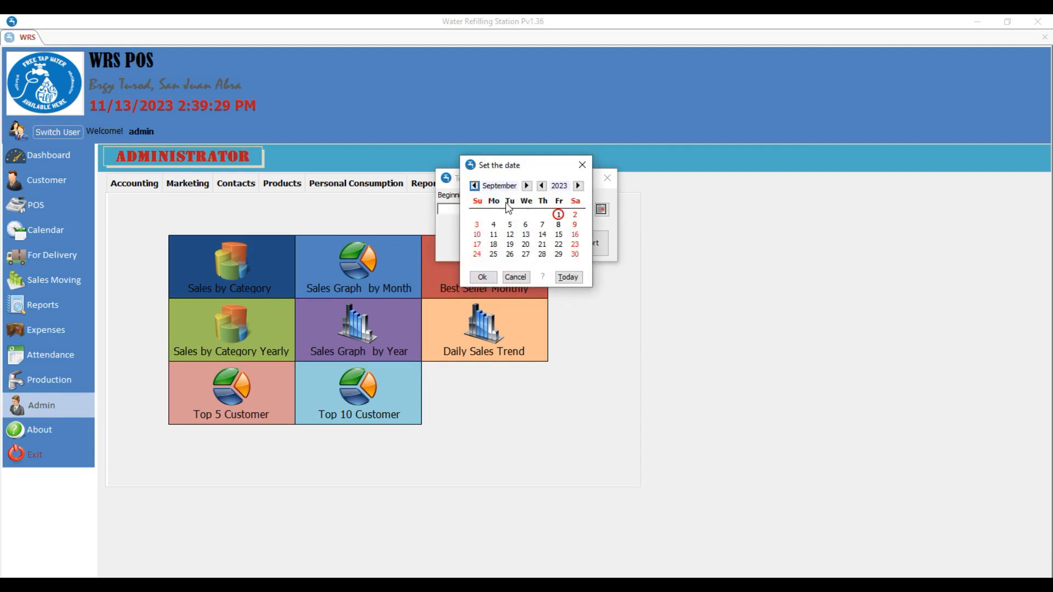
{"action": "left_click", "coordinate": [475, 186]}
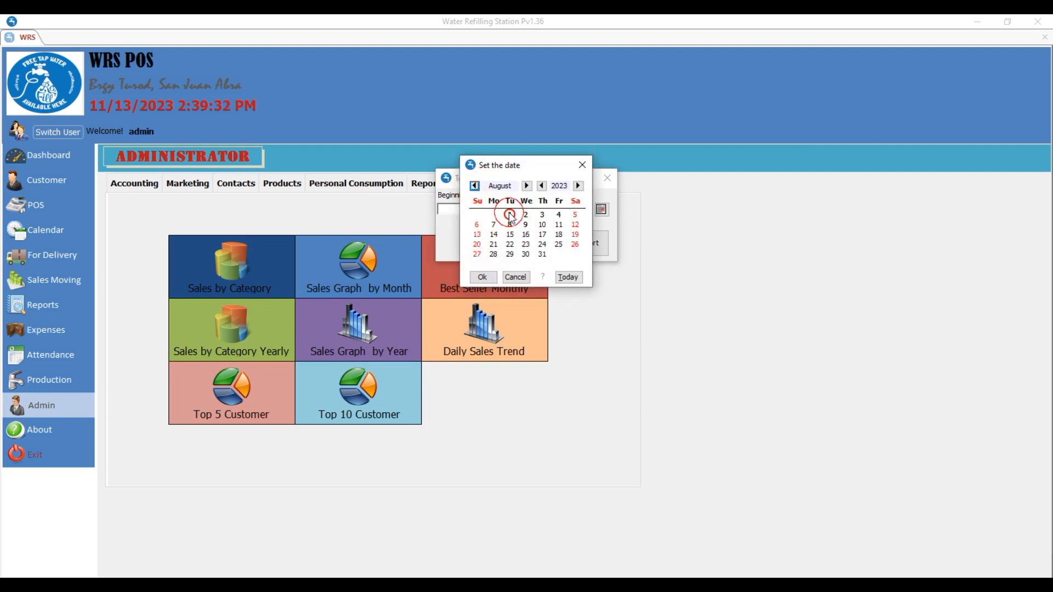
{"action": "double_click", "coordinate": [510, 214]}
{"action": "left_click", "coordinate": [576, 243]}
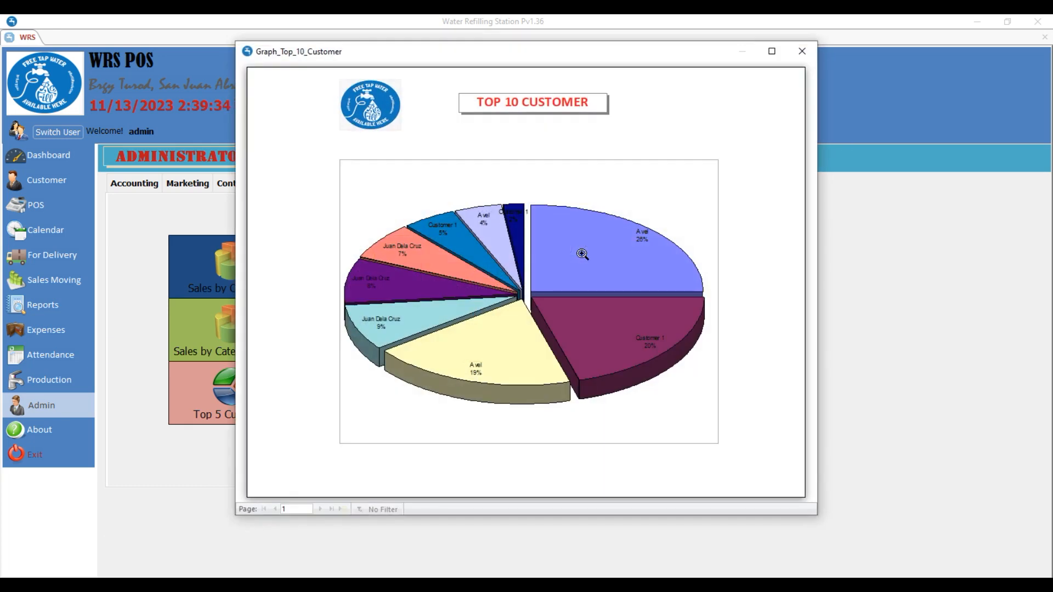
{"action": "key", "text": "Escape"}
{"action": "left_click", "coordinate": [606, 176]}
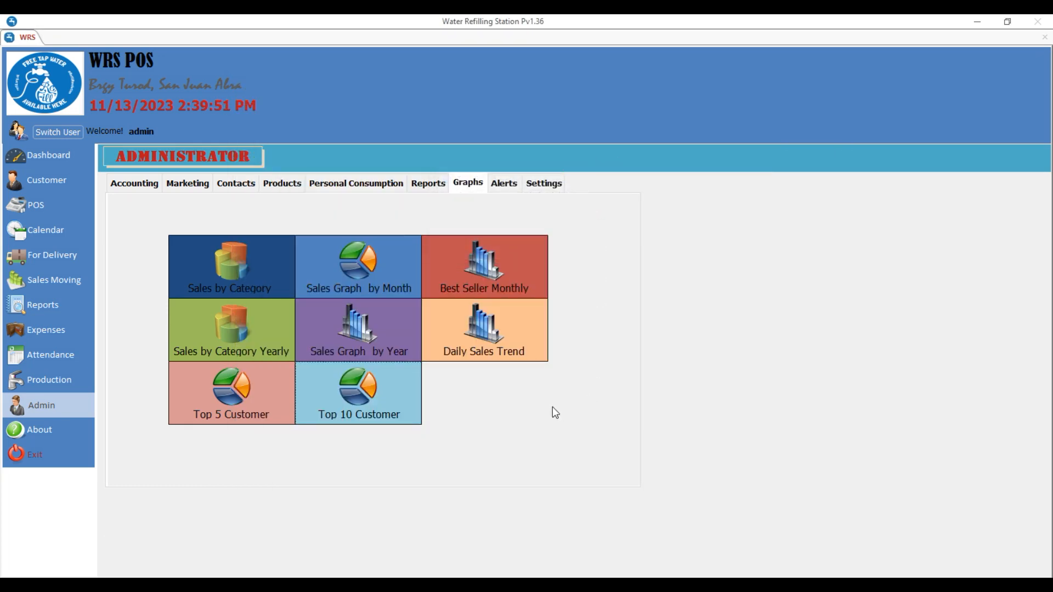
- Run and close the Daily Sales Trend graph for 10/14/2023 to 11/13/2023, and open and close the Best Seller Monthly query
{"action": "left_click", "coordinate": [493, 337]}
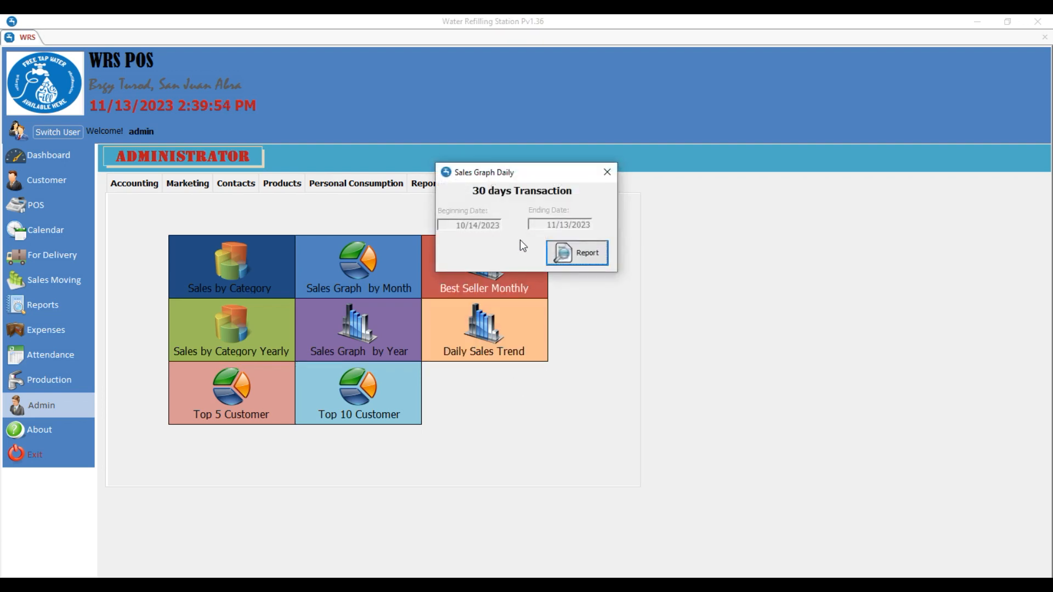
{"action": "left_click", "coordinate": [579, 257]}
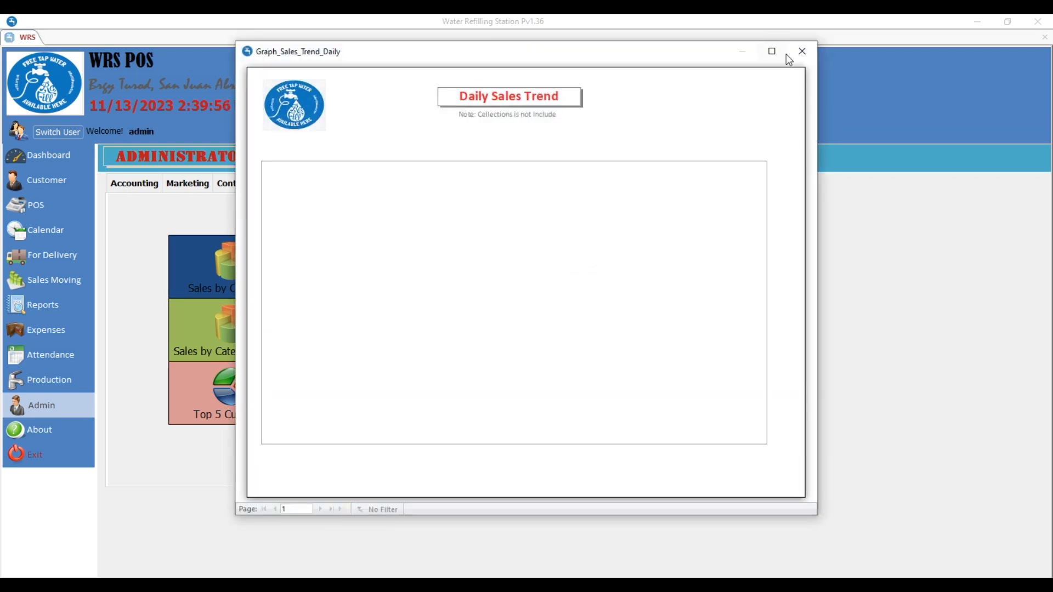
{"action": "left_click", "coordinate": [801, 50]}
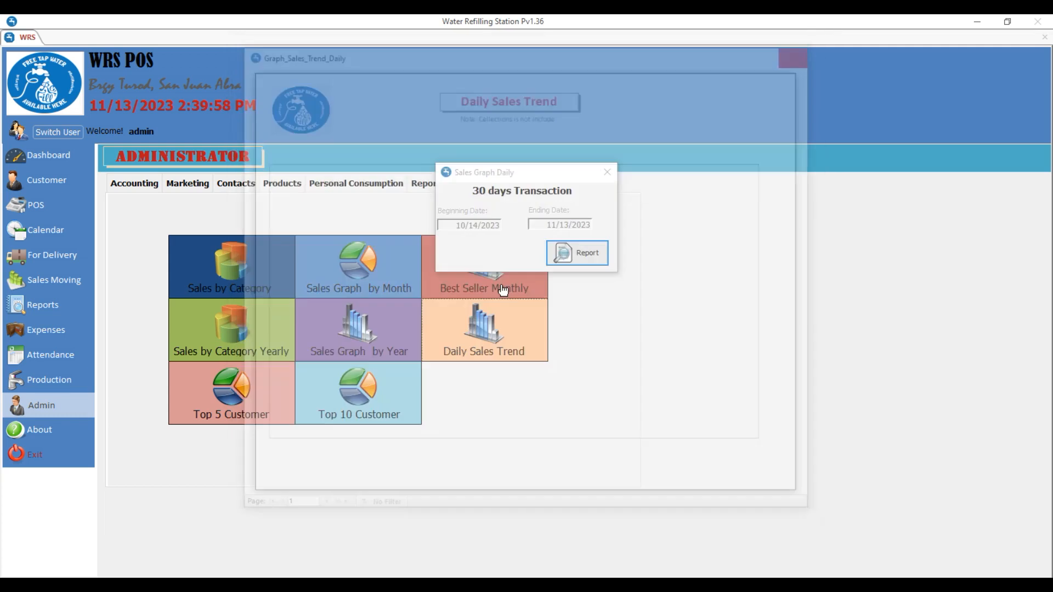
{"action": "left_click", "coordinate": [607, 172]}
{"action": "left_click", "coordinate": [482, 264]}
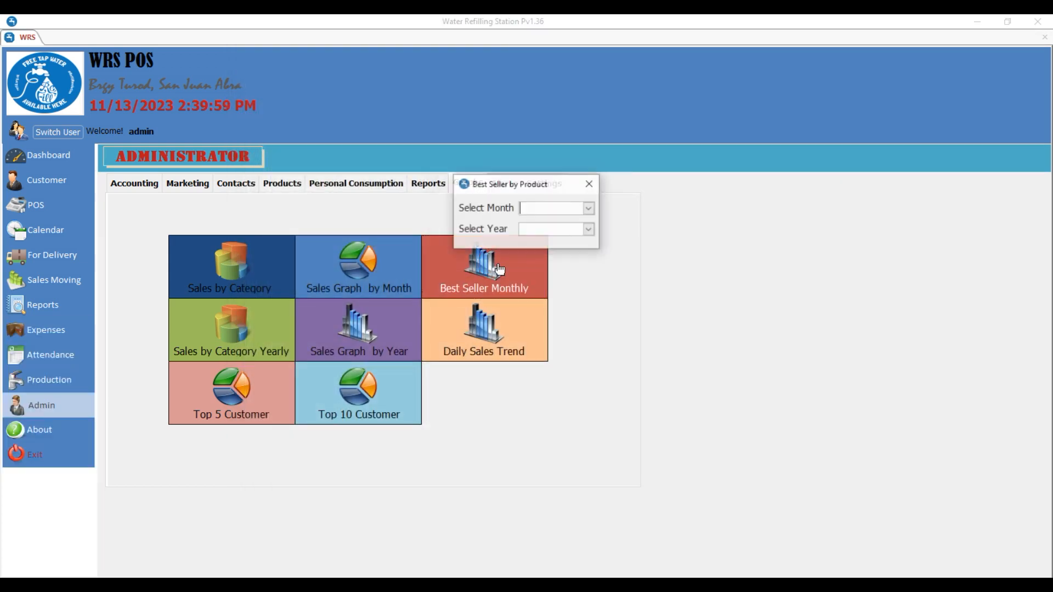
{"action": "left_click", "coordinate": [590, 184]}
- View the Birthdays Celebrant alert in the administrator alerts area and close it
{"action": "left_click", "coordinate": [512, 188]}
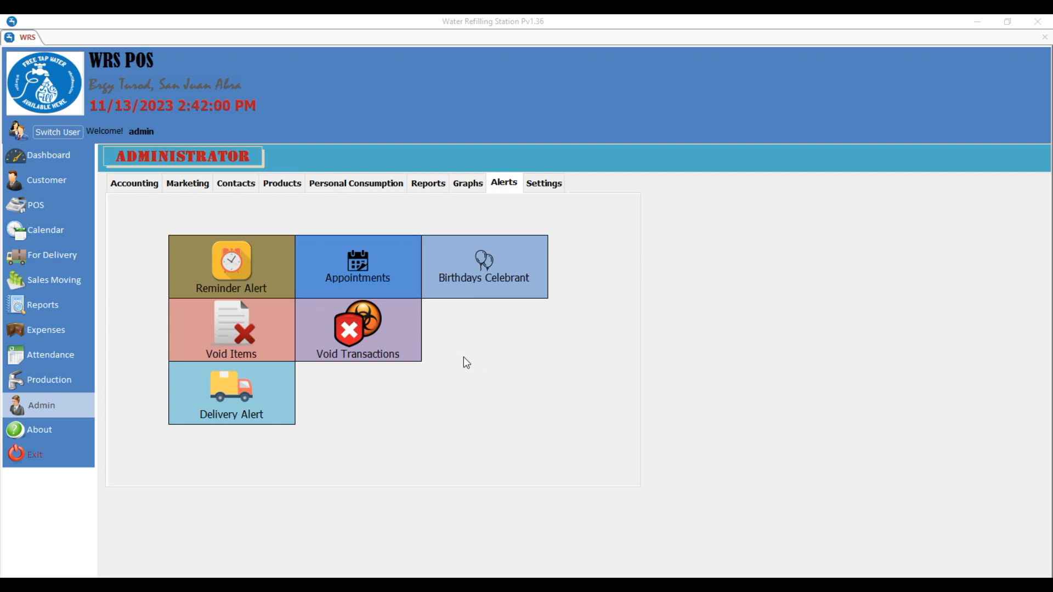
{"action": "left_click", "coordinate": [485, 291]}
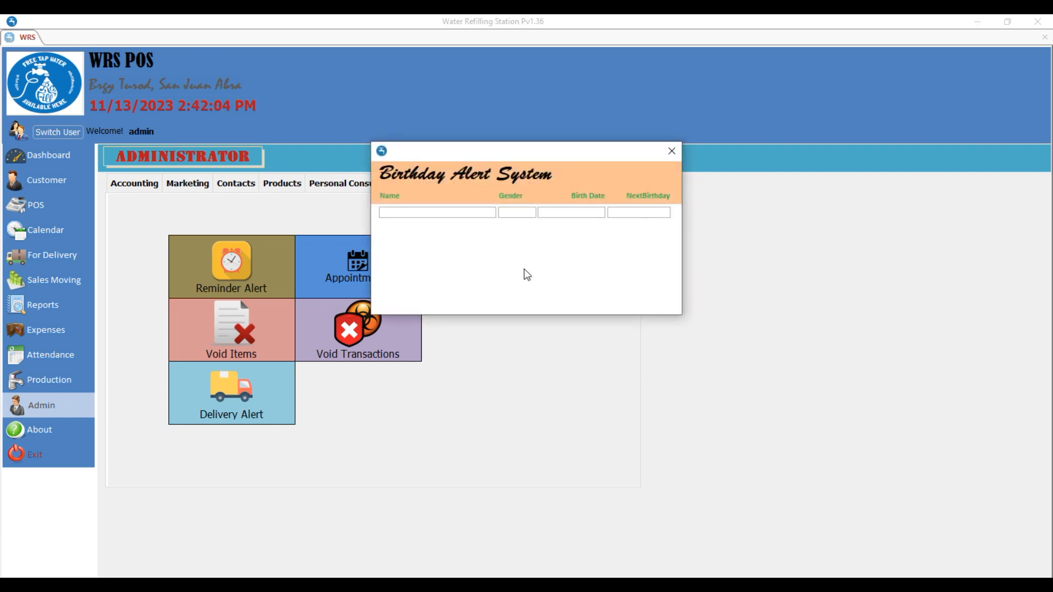
{"action": "left_click", "coordinate": [672, 151]}
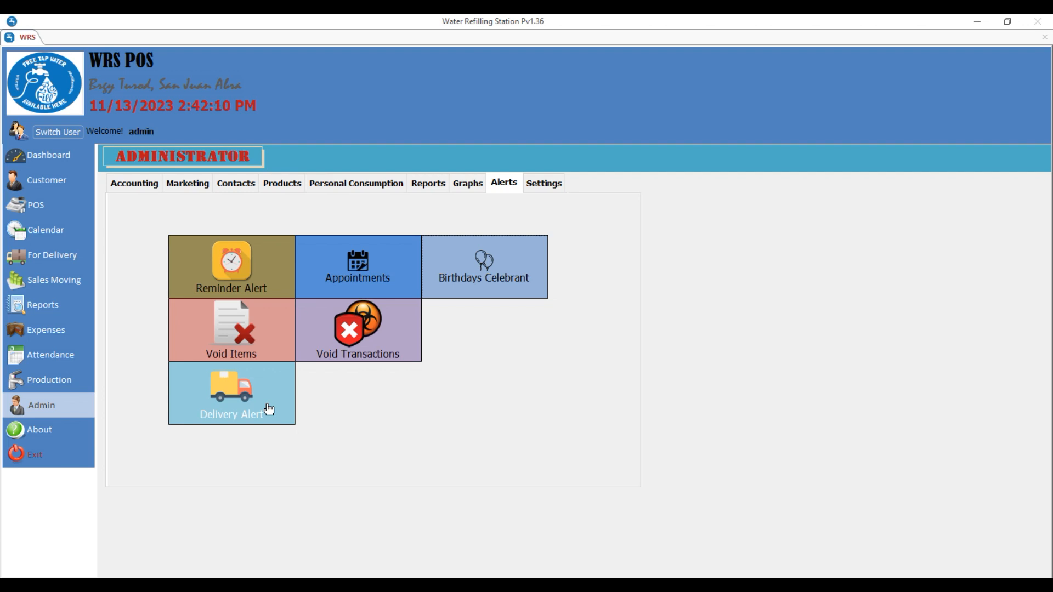
- Open the Business Settings and examine the business information, including the Receipt Message and Receipt Footer texts
{"action": "left_click", "coordinate": [543, 185]}
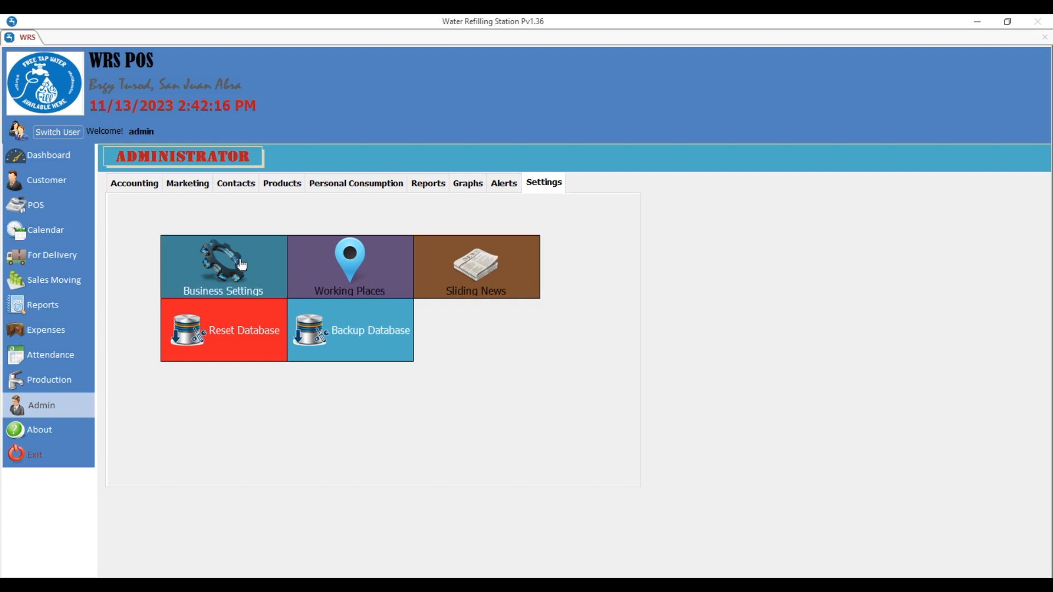
{"action": "left_click", "coordinate": [222, 273]}
{"action": "left_click", "coordinate": [617, 349]}
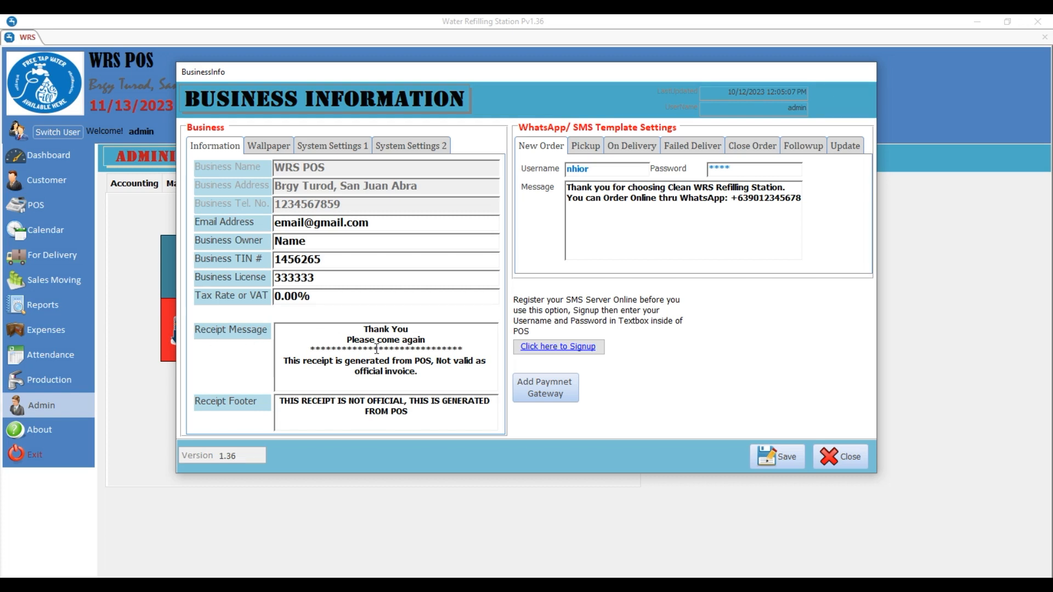
{"action": "left_click", "coordinate": [362, 328]}
{"action": "left_click_drag", "start_coordinate": [361, 328], "coordinate": [454, 378]}
{"action": "left_click", "coordinate": [454, 378]}
{"action": "left_click_drag", "start_coordinate": [283, 402], "coordinate": [479, 411]}
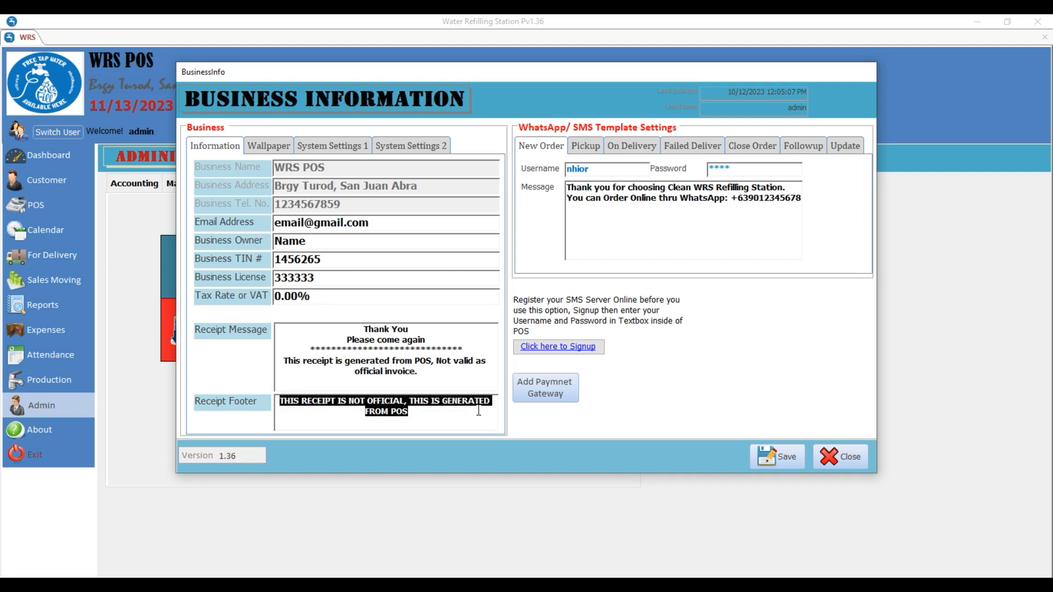
{"action": "left_click", "coordinate": [459, 410]}
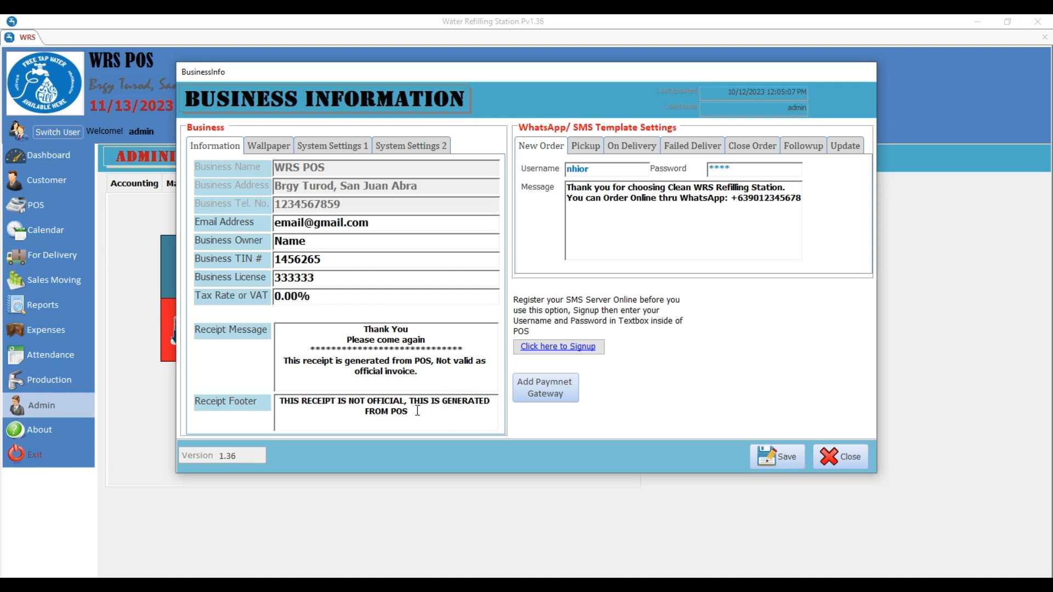
- View the wallpaper settings and the Customer screen's wallpaper, moving the Business Information window aside
{"action": "left_click", "coordinate": [264, 148]}
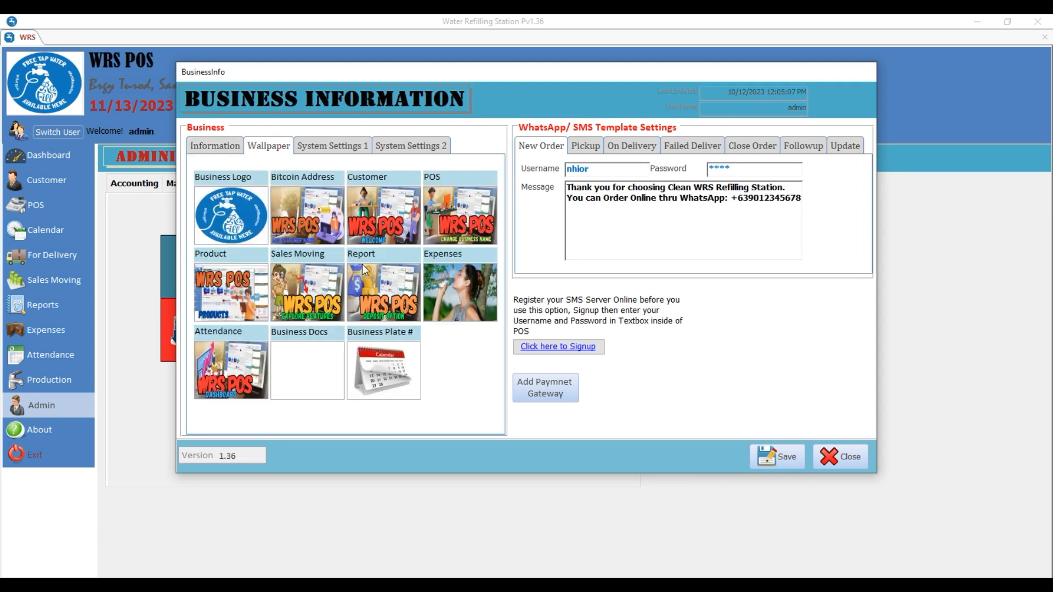
{"action": "left_click", "coordinate": [60, 186]}
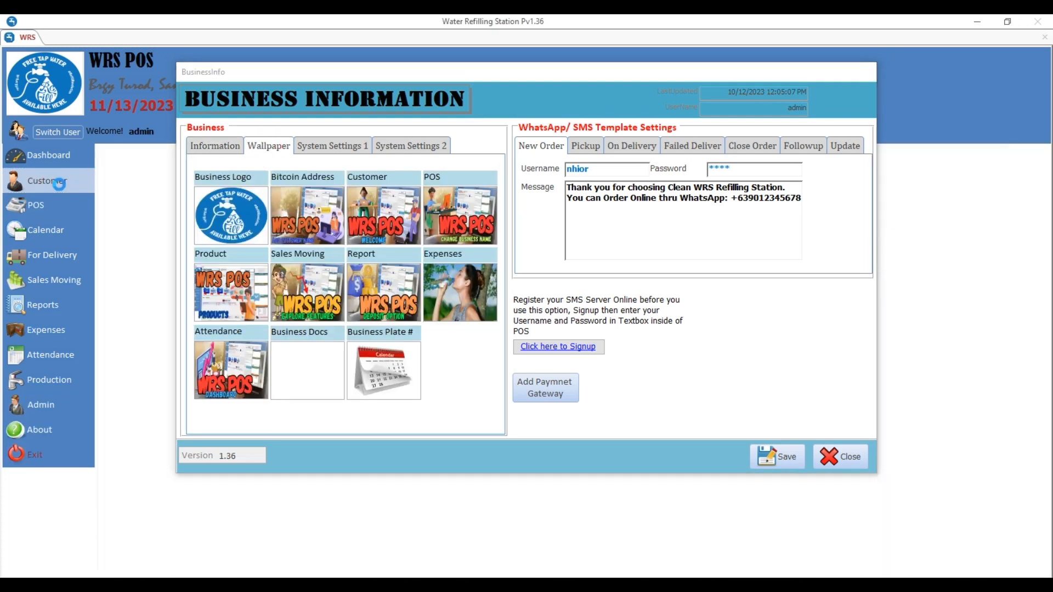
{"action": "left_click", "coordinate": [708, 135]}
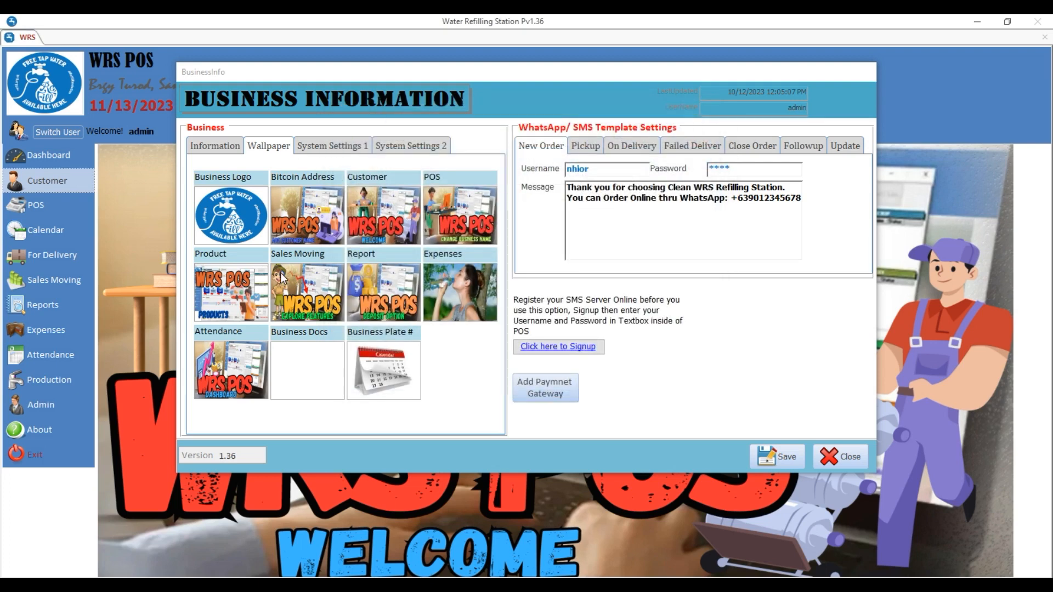
{"action": "left_click_drag", "start_coordinate": [442, 70], "coordinate": [669, 61]}
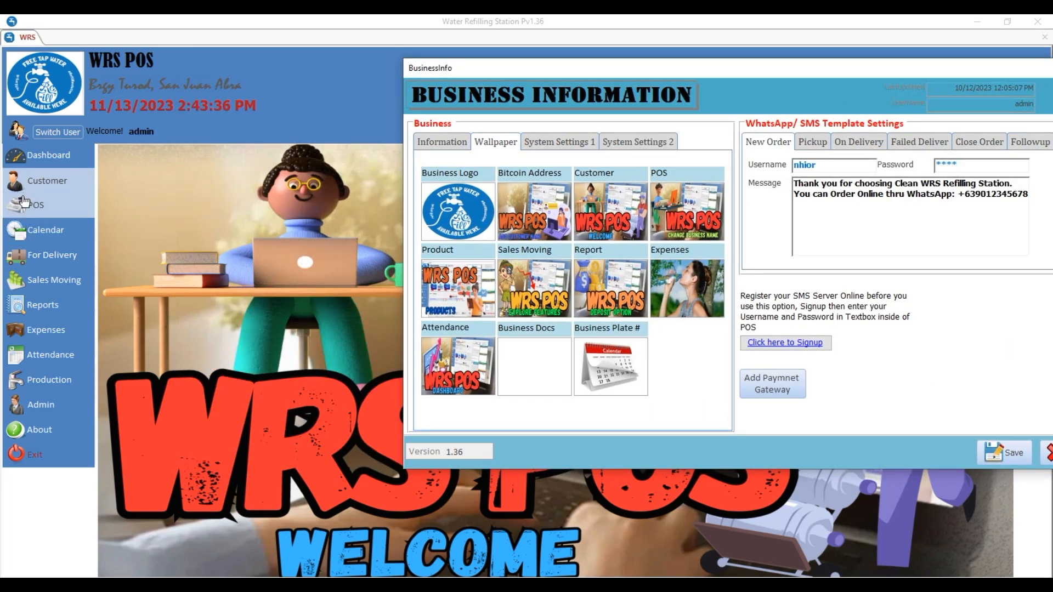
- View the POS screen and close it, and open and dismiss the Business Docs attachments
{"action": "left_click", "coordinate": [23, 205]}
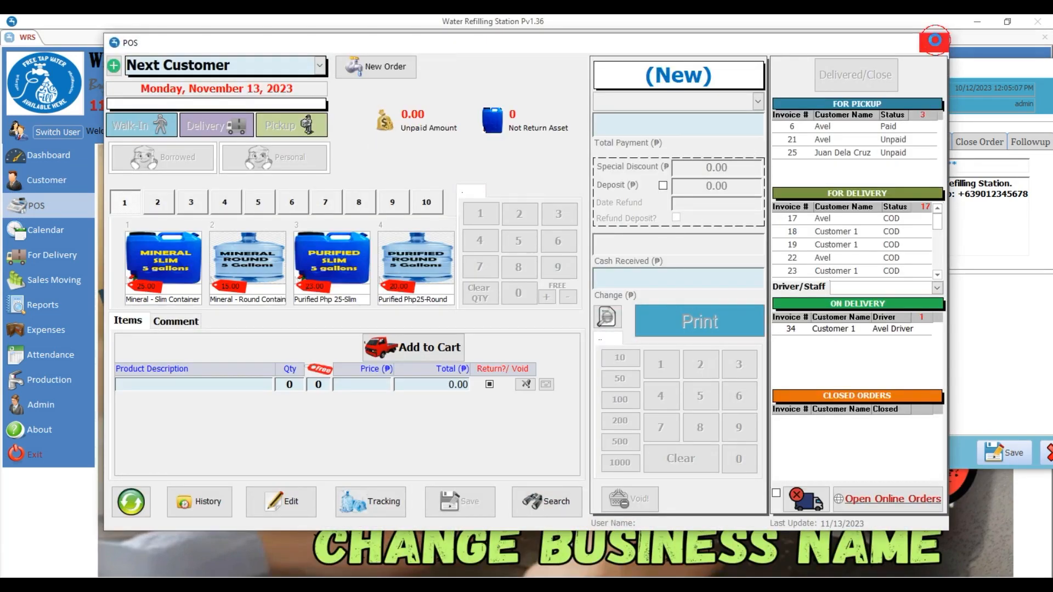
{"action": "left_click", "coordinate": [933, 42]}
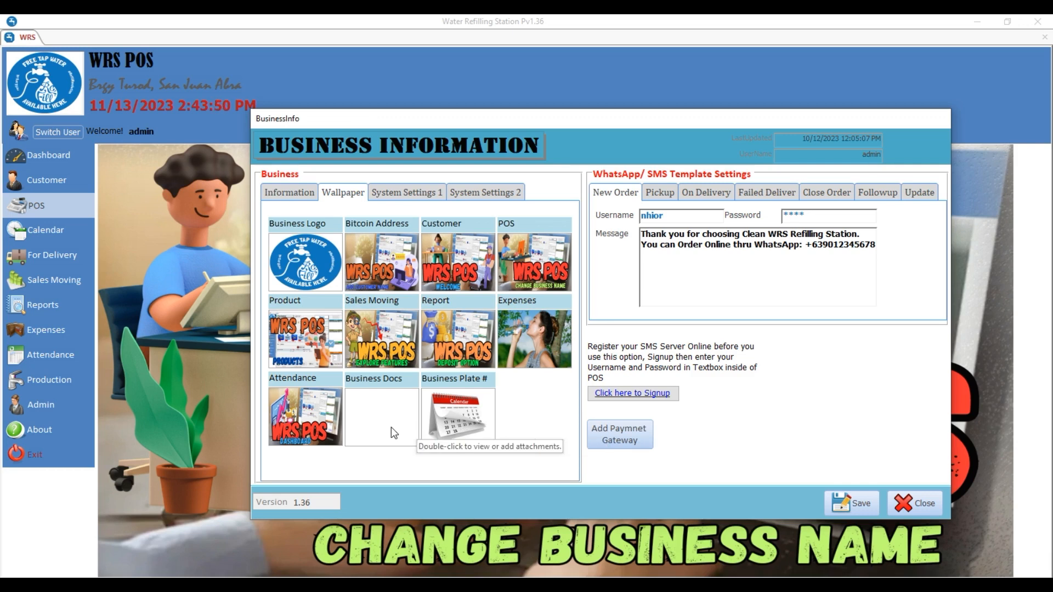
{"action": "double_click", "coordinate": [372, 422]}
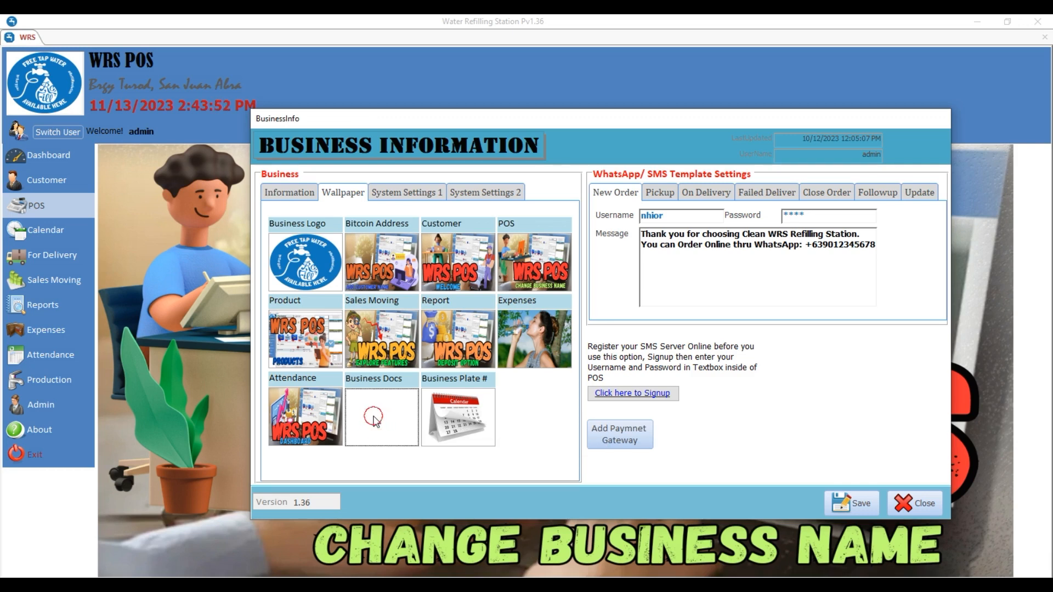
{"action": "left_click", "coordinate": [625, 358]}
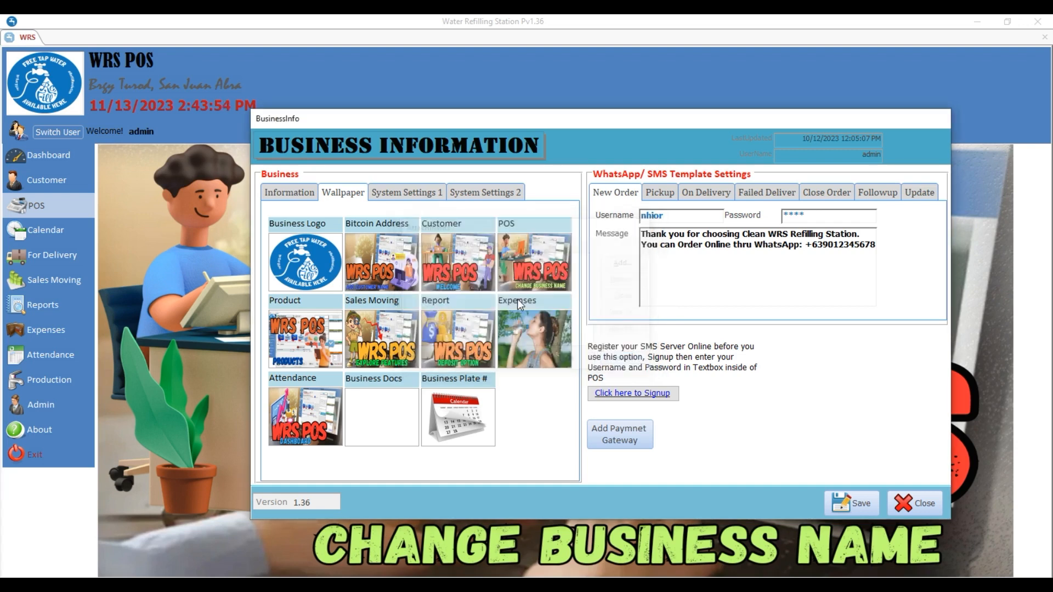
- Examine the sign-out time, default currency, loyalty points and default country code in System Settings 1
{"action": "left_click", "coordinate": [396, 198]}
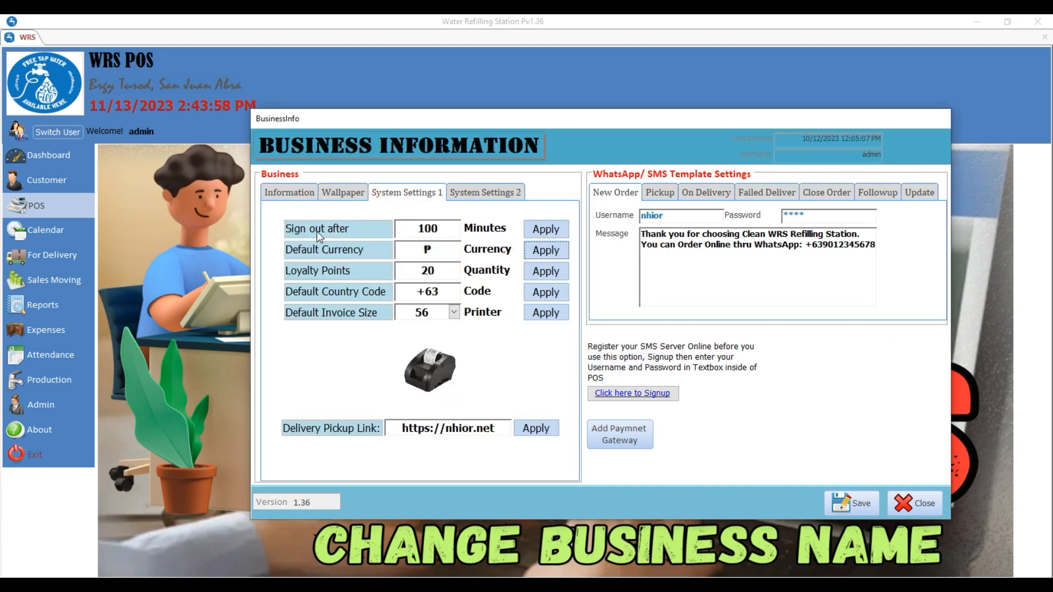
{"action": "double_click", "coordinate": [437, 229]}
{"action": "left_click_drag", "start_coordinate": [421, 251], "coordinate": [447, 246]}
{"action": "left_click", "coordinate": [435, 251]}
{"action": "left_click", "coordinate": [429, 271]}
{"action": "double_click", "coordinate": [428, 271]}
{"action": "left_click_drag", "start_coordinate": [412, 294], "coordinate": [460, 296]}
{"action": "left_click", "coordinate": [425, 292]}
{"action": "left_click_drag", "start_coordinate": [412, 294], "coordinate": [452, 293]}
- Select 56 as the default invoice size and dismiss the VAT information notice
{"action": "left_click", "coordinate": [454, 313]}
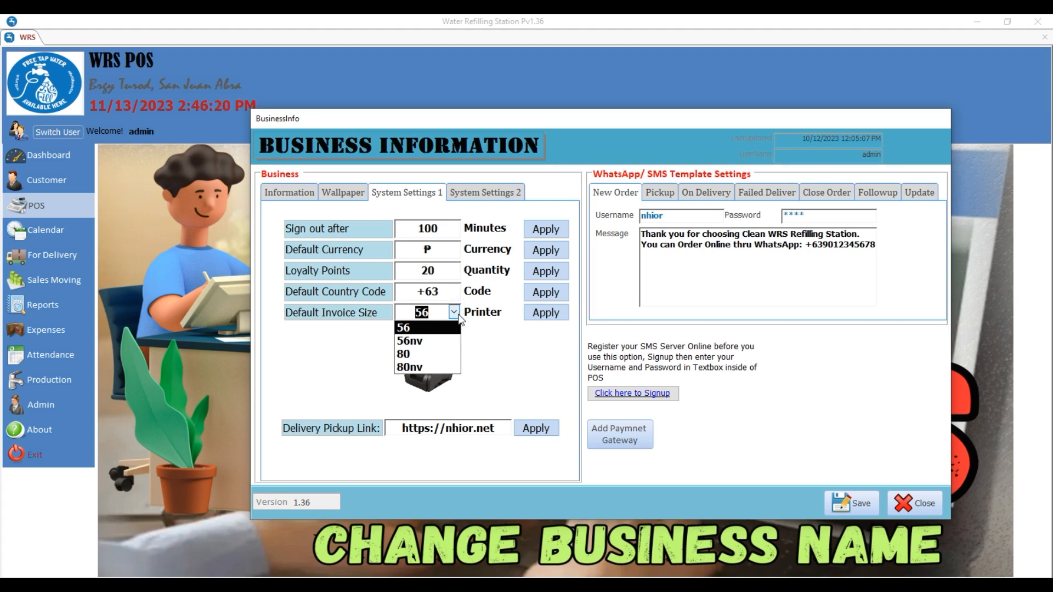
{"action": "left_click", "coordinate": [413, 329]}
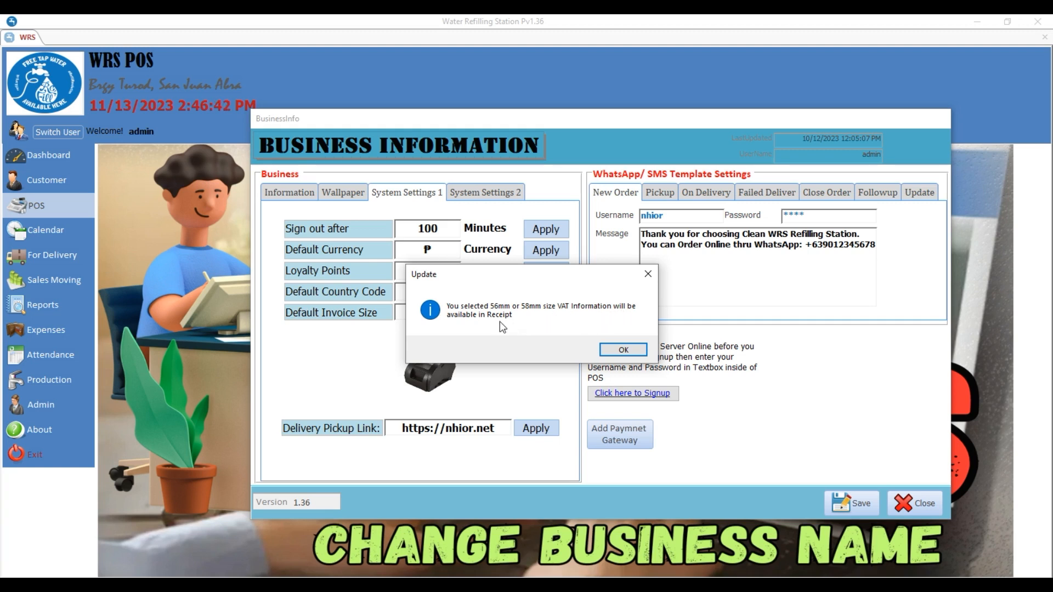
{"action": "left_click", "coordinate": [620, 349]}
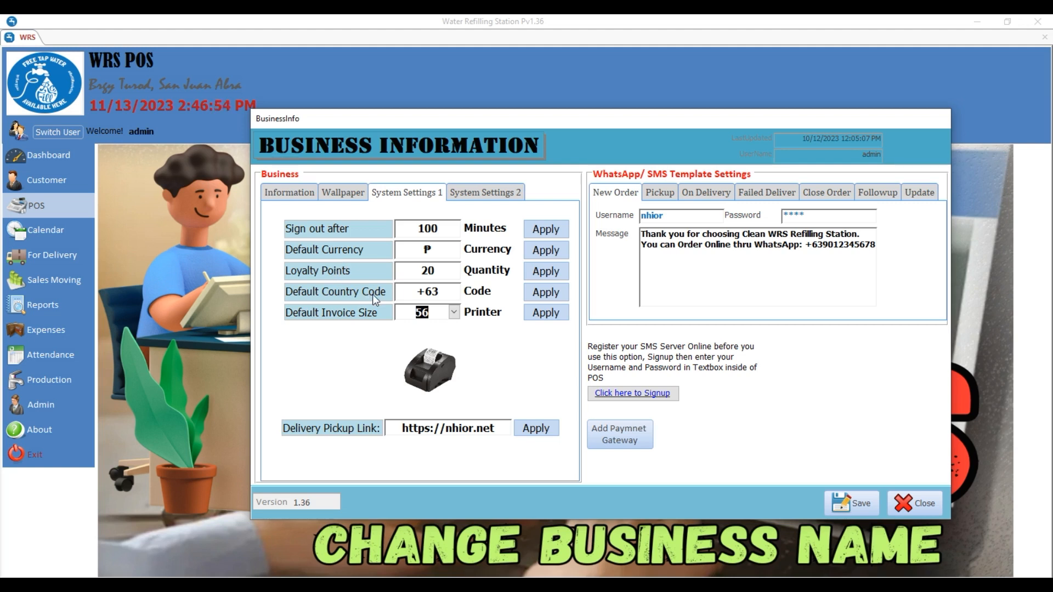
- Set the default invoice size to 56nv, apply it and confirm the record update
{"action": "left_click", "coordinate": [454, 314]}
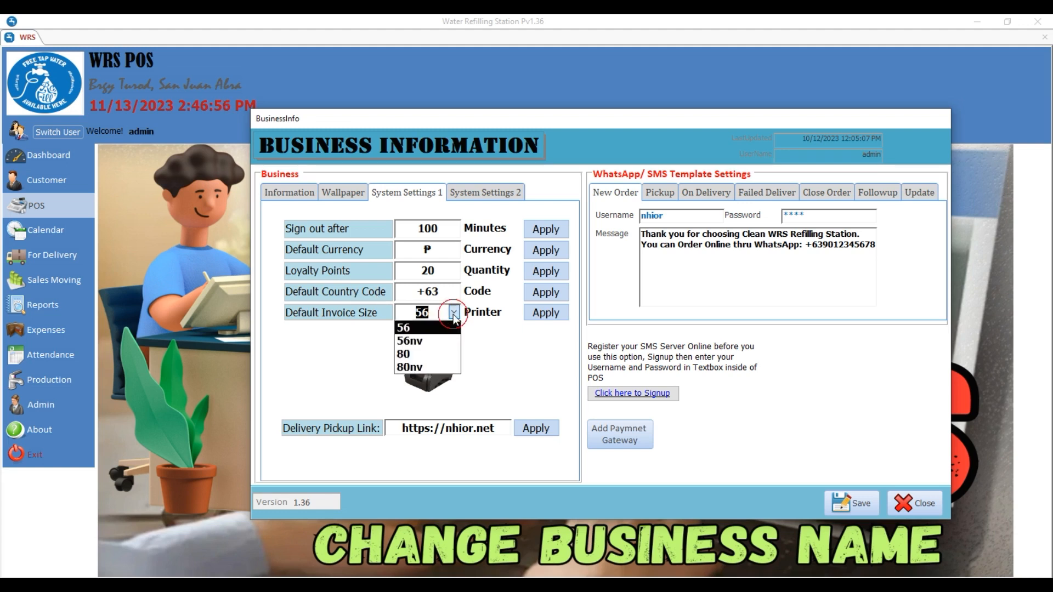
{"action": "left_click", "coordinate": [431, 341]}
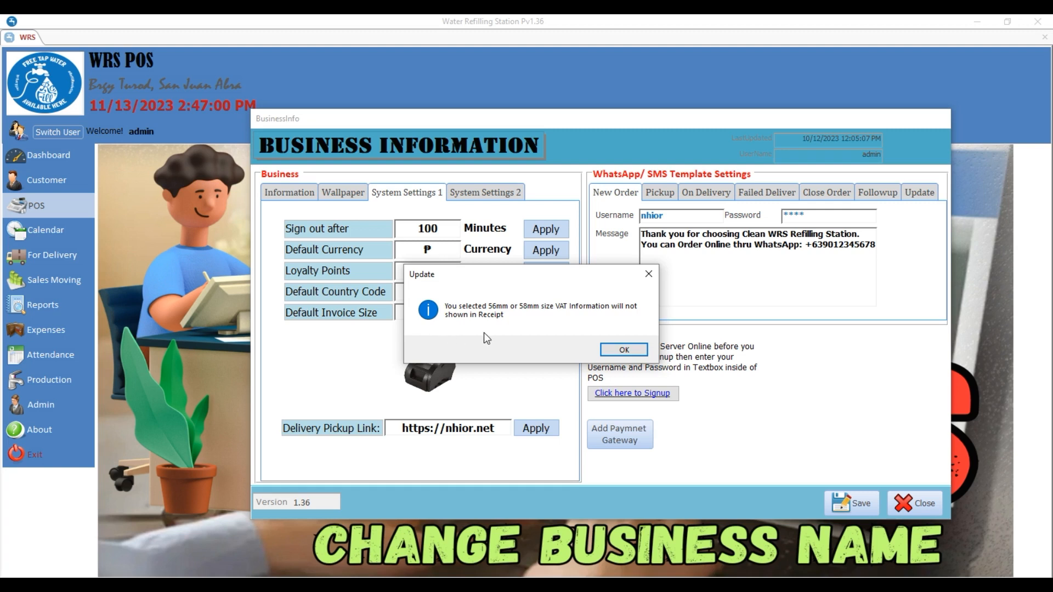
{"action": "left_click", "coordinate": [623, 350]}
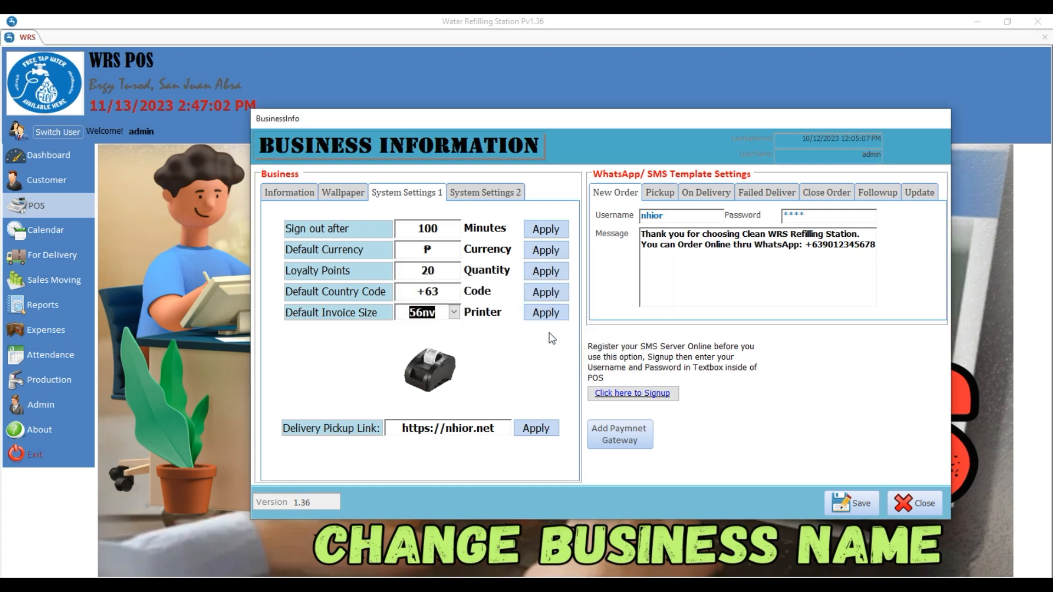
{"action": "left_click", "coordinate": [547, 315]}
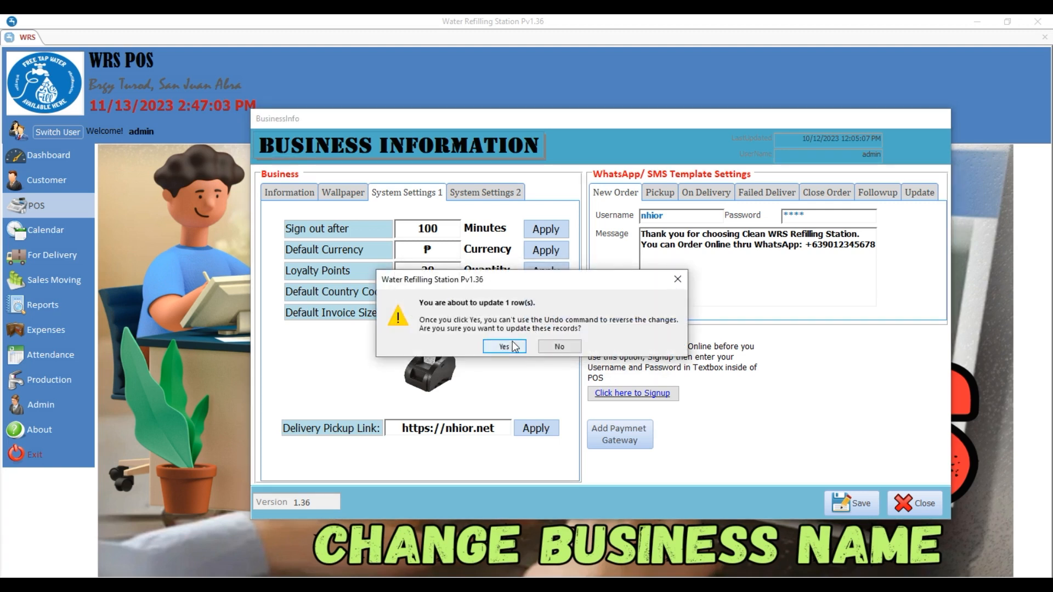
{"action": "left_click", "coordinate": [512, 343]}
{"action": "left_click", "coordinate": [563, 344]}
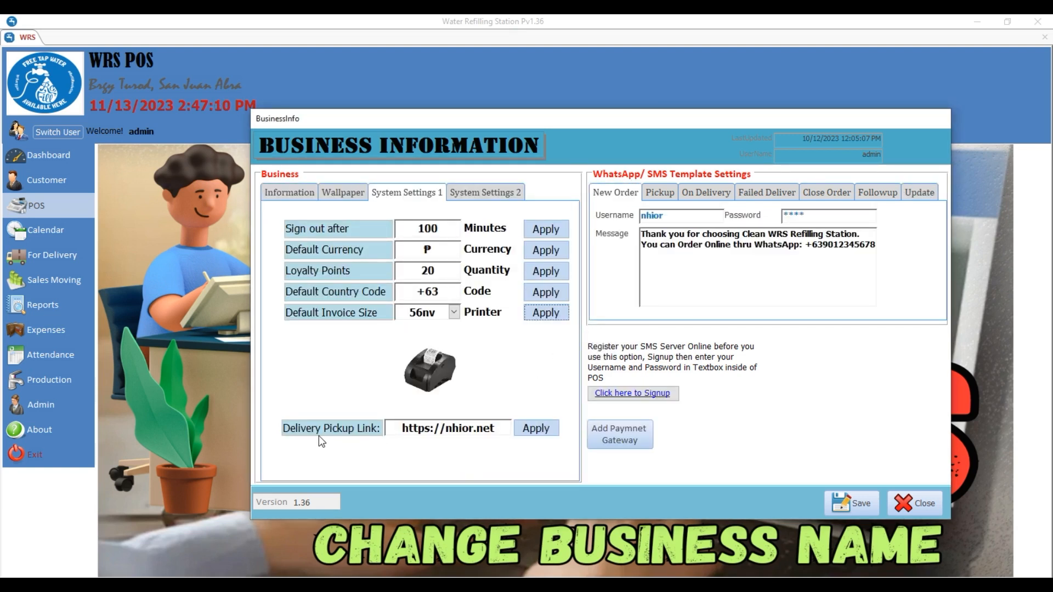
{"action": "left_click_drag", "start_coordinate": [396, 425], "coordinate": [505, 439]}
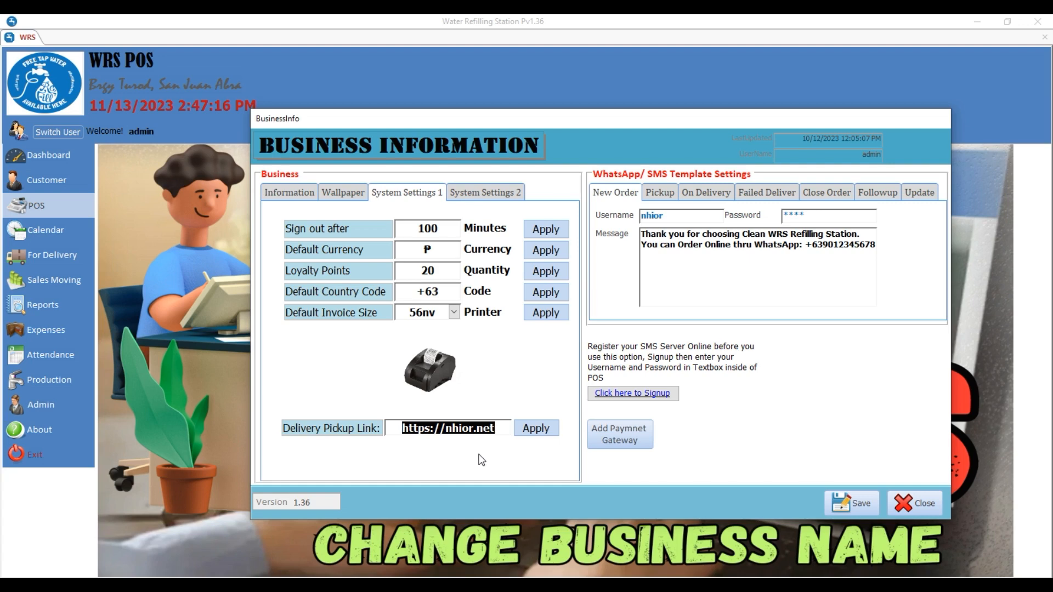
{"action": "left_click", "coordinate": [525, 431]}
{"action": "left_click", "coordinate": [508, 351]}
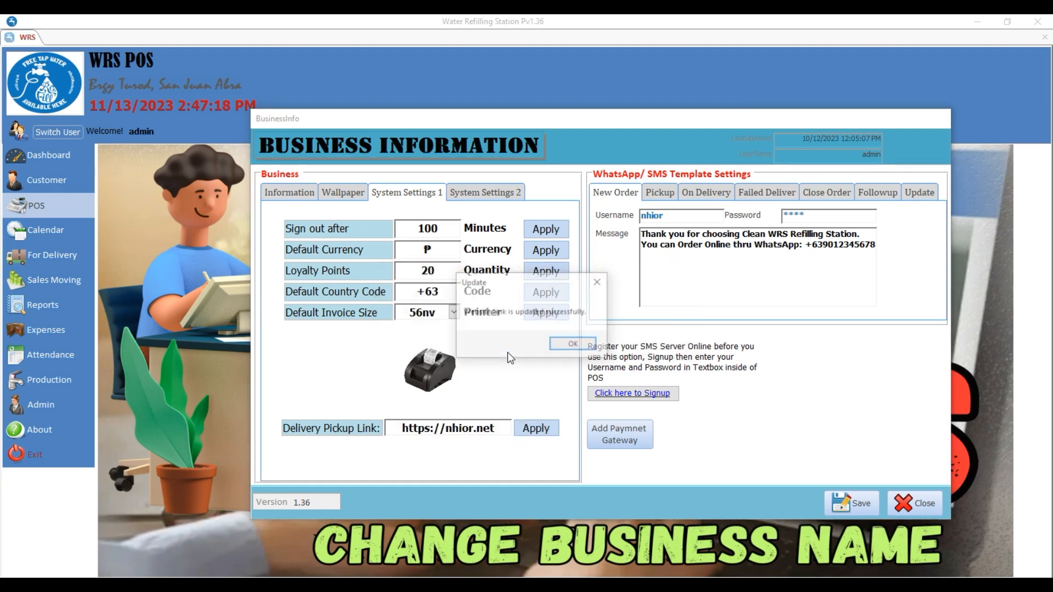
{"action": "left_click", "coordinate": [570, 345]}
- Close the Business Information window, open the online orders from the POS screen, and close the POS
{"action": "left_click", "coordinate": [908, 503]}
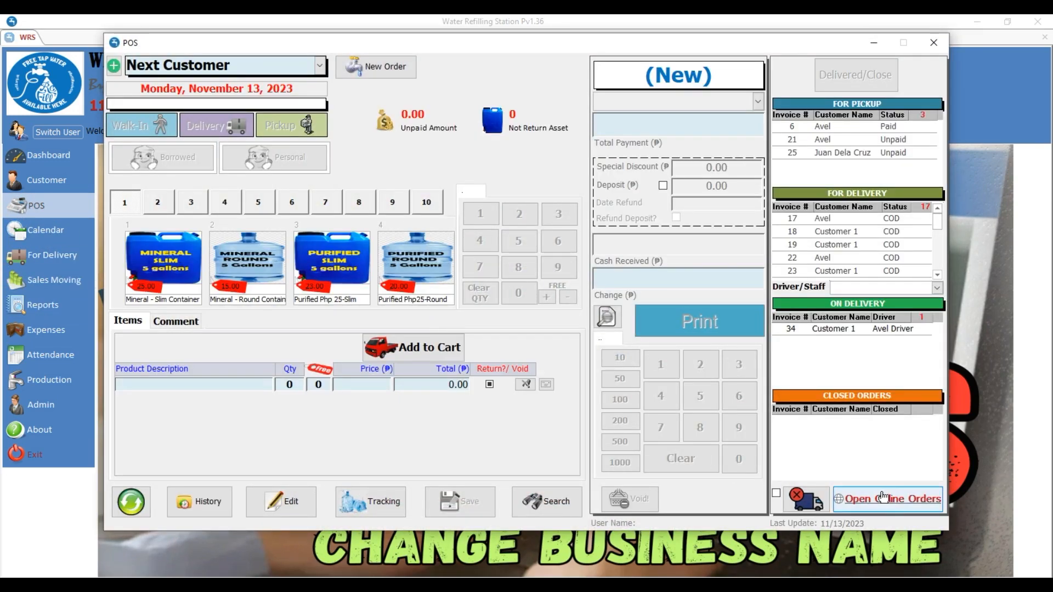
{"action": "left_click", "coordinate": [904, 497]}
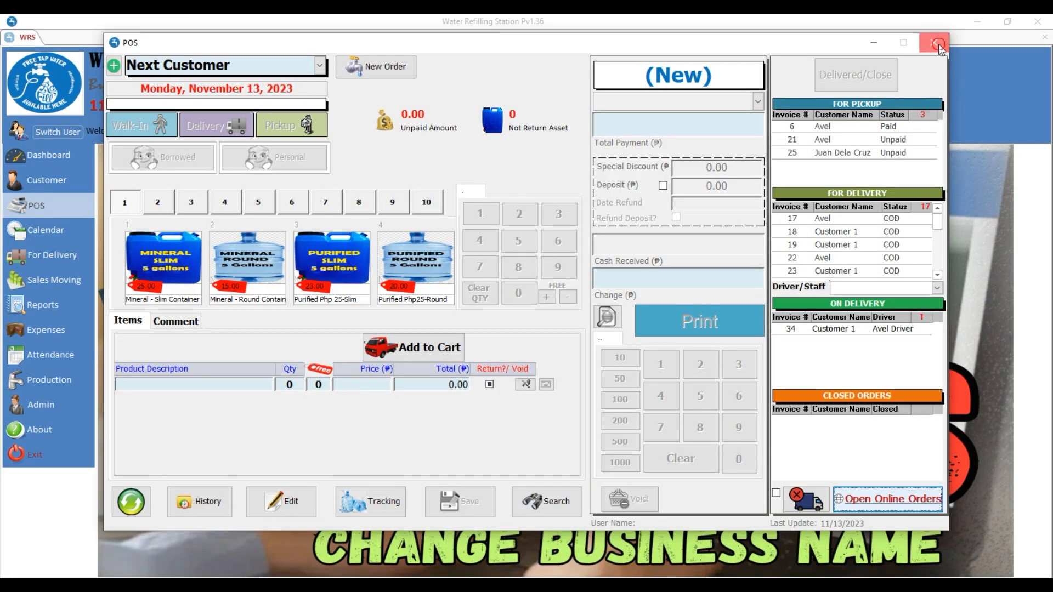
{"action": "left_click", "coordinate": [938, 44]}
- Reopen the Business Settings from the administrator area and view the System Settings 2 options
{"action": "left_click", "coordinate": [41, 405]}
{"action": "left_click", "coordinate": [542, 184]}
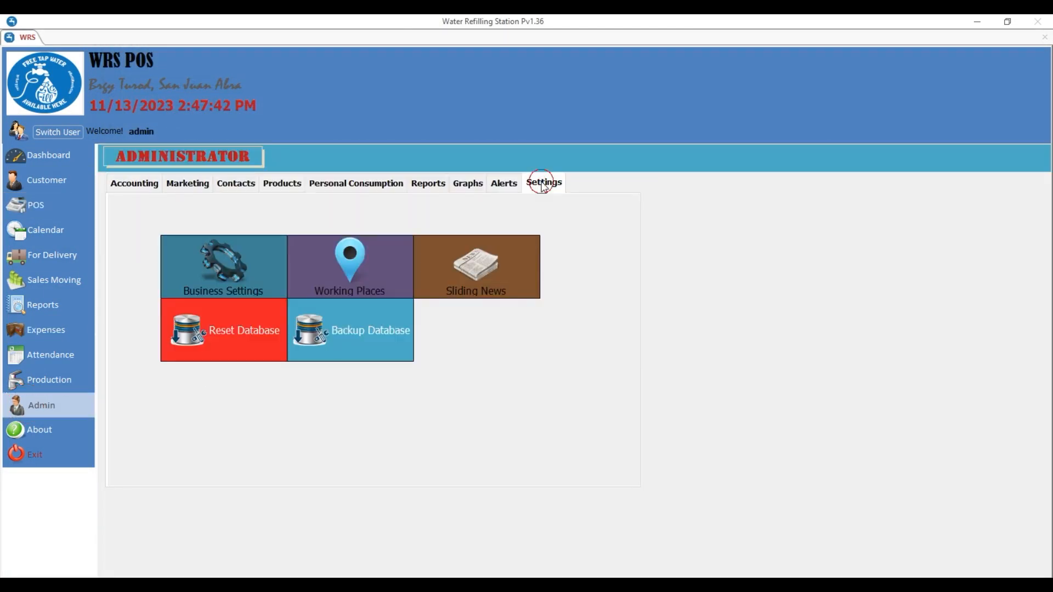
{"action": "left_click", "coordinate": [258, 241]}
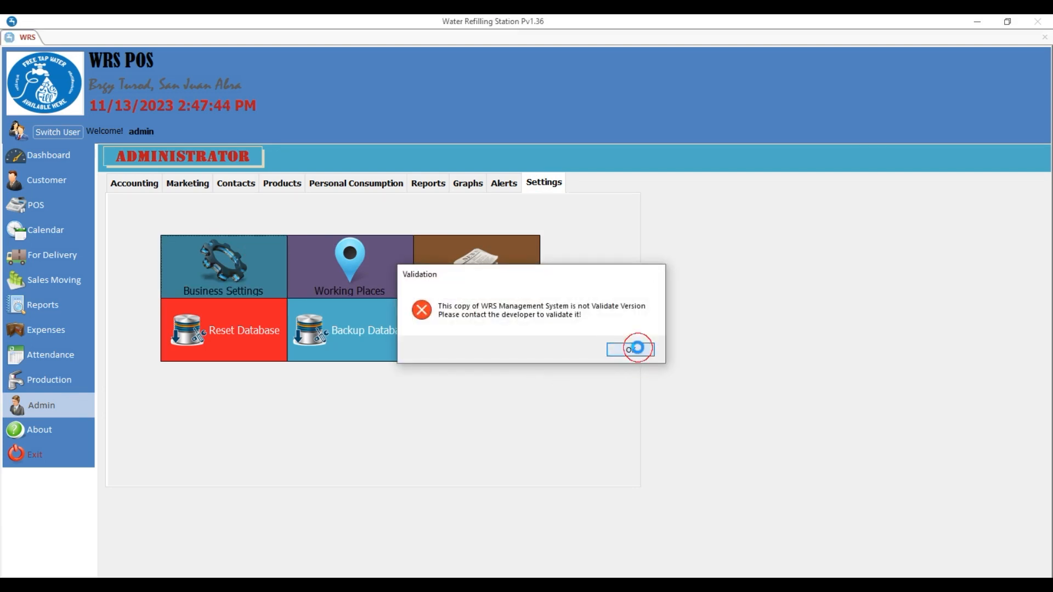
{"action": "left_click", "coordinate": [631, 350]}
{"action": "left_click", "coordinate": [412, 145]}
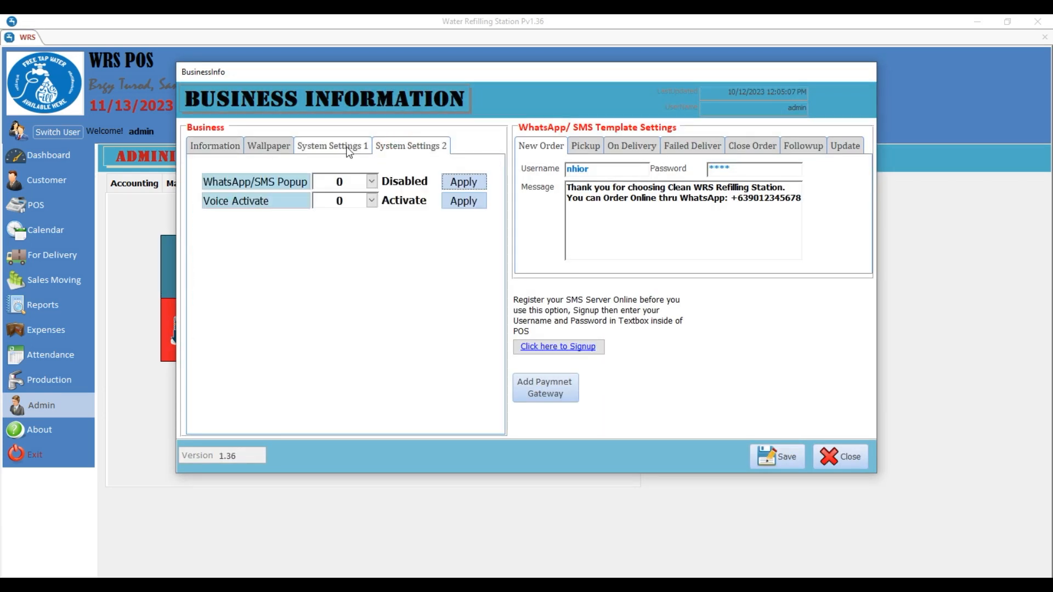
- Review the System Settings 1 options and the New Order, Pickup and On Delivery message templates
{"action": "left_click", "coordinate": [362, 148]}
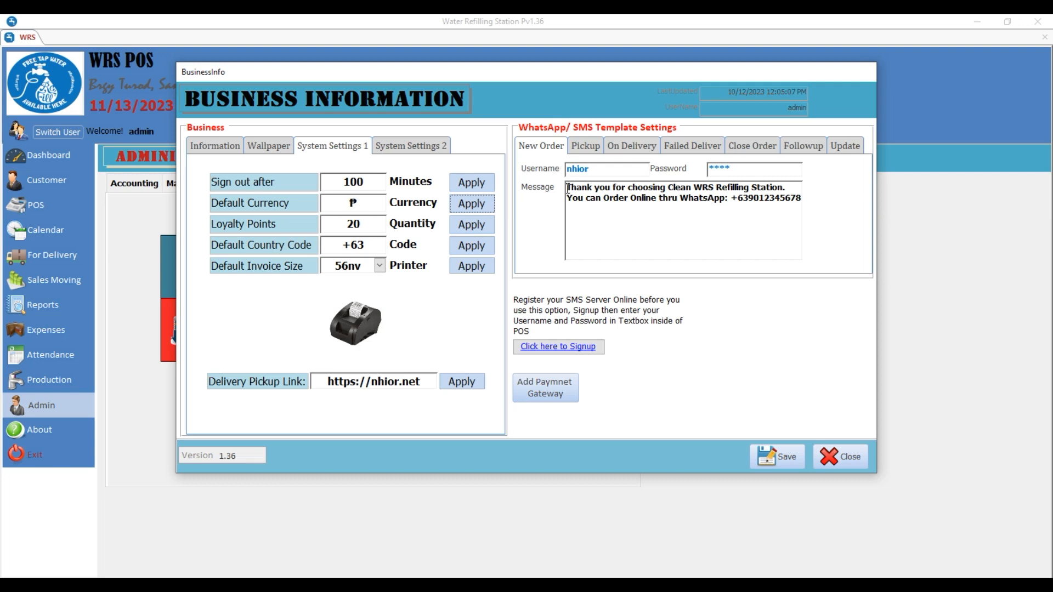
{"action": "left_click_drag", "start_coordinate": [569, 188], "coordinate": [826, 209]}
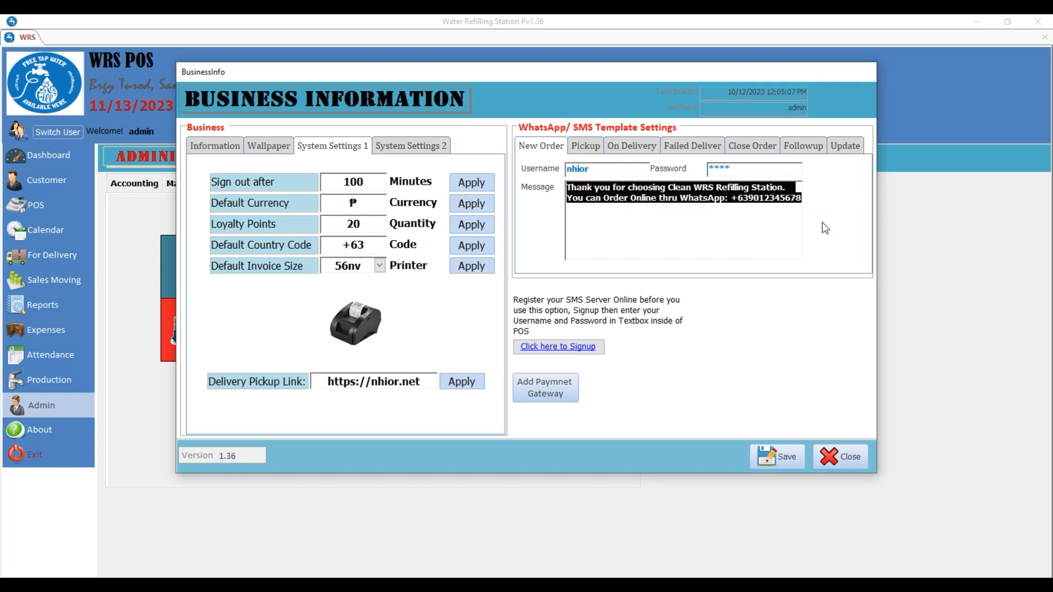
{"action": "left_click", "coordinate": [595, 147]}
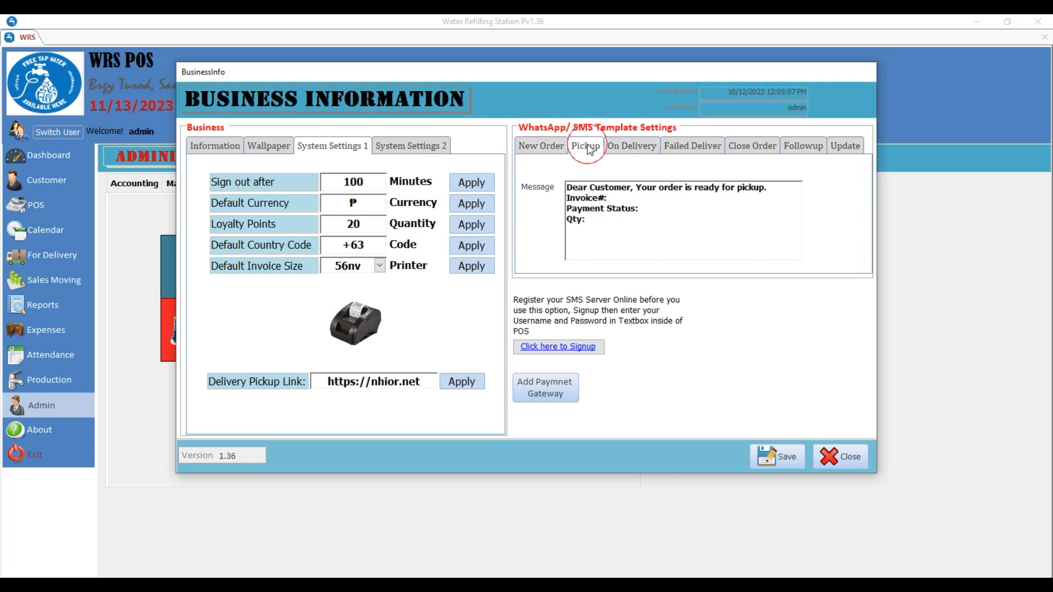
{"action": "left_click", "coordinate": [586, 224]}
{"action": "left_click_drag", "start_coordinate": [586, 223], "coordinate": [556, 173]}
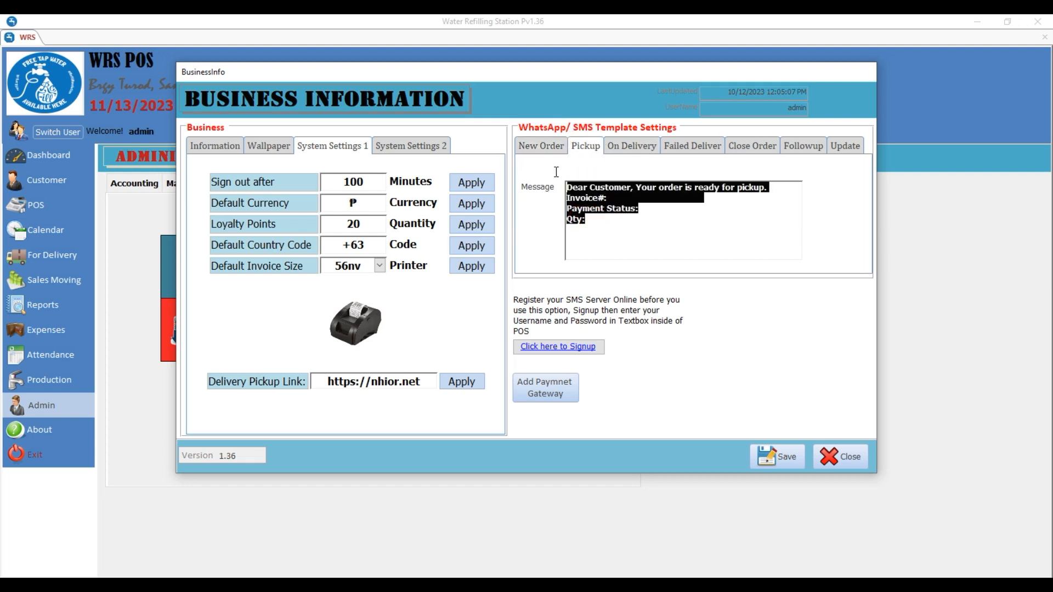
{"action": "left_click", "coordinate": [626, 148]}
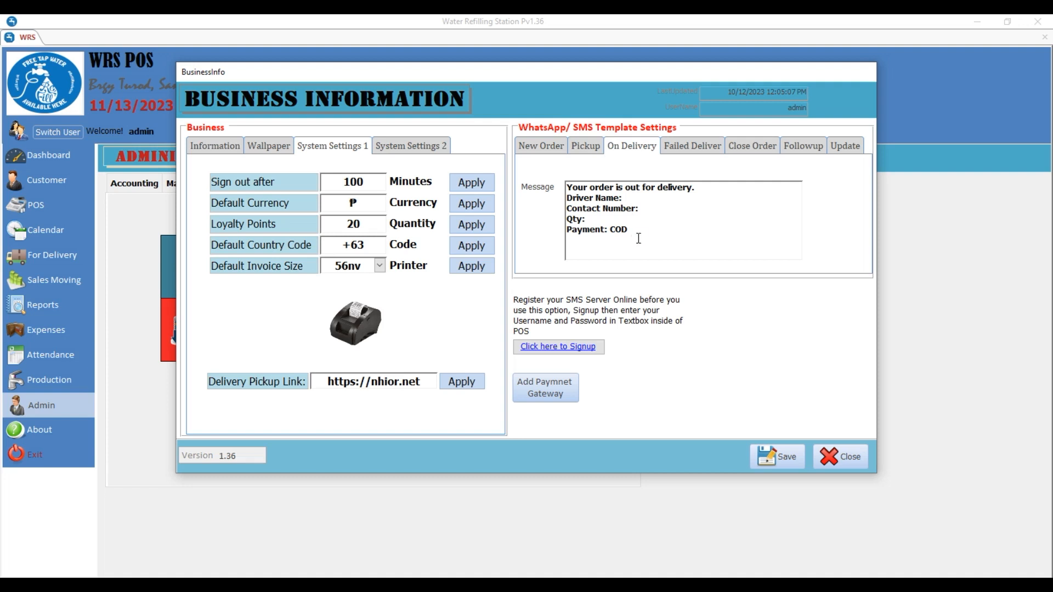
{"action": "left_click_drag", "start_coordinate": [636, 238], "coordinate": [562, 175]}
- Review the Failed Deliver, Close Order, Followup and Update message templates, and revisit the On Delivery template
{"action": "left_click", "coordinate": [695, 147]}
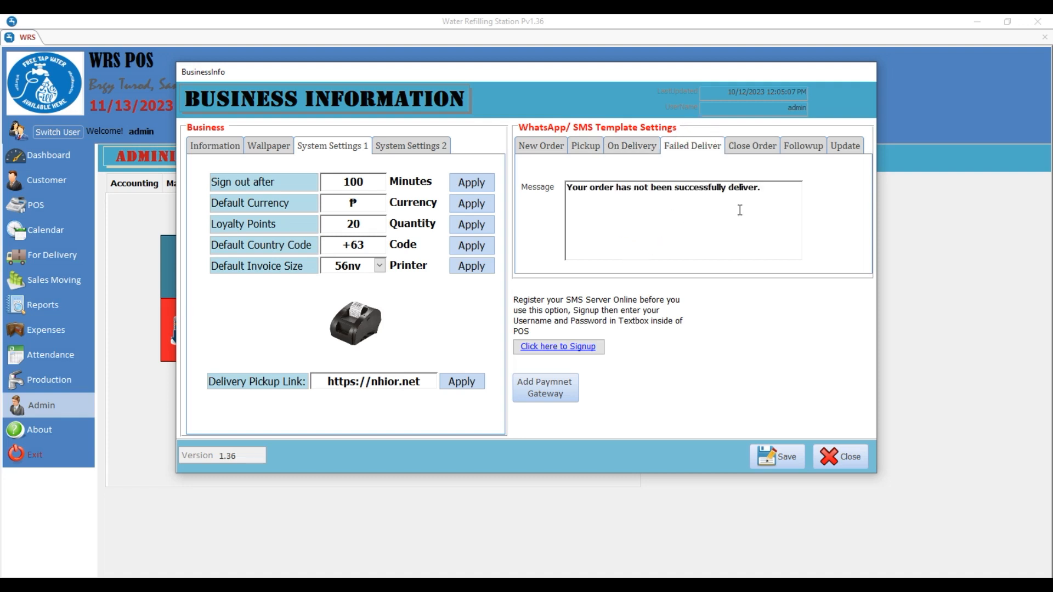
{"action": "left_click", "coordinate": [760, 147]}
{"action": "left_click_drag", "start_coordinate": [678, 199], "coordinate": [588, 180]}
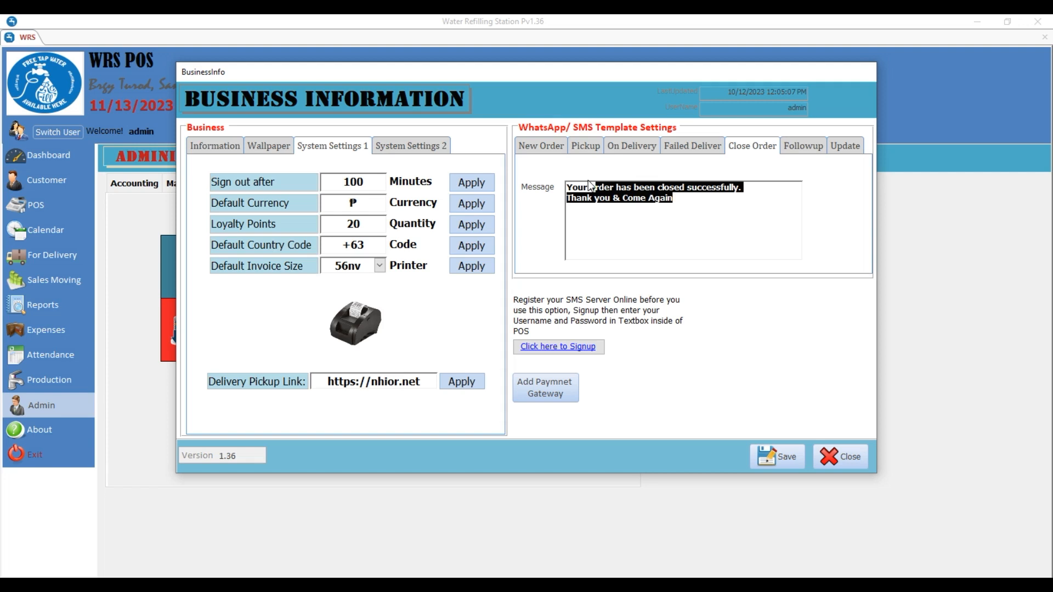
{"action": "left_click", "coordinate": [803, 147]}
{"action": "left_click", "coordinate": [845, 147]}
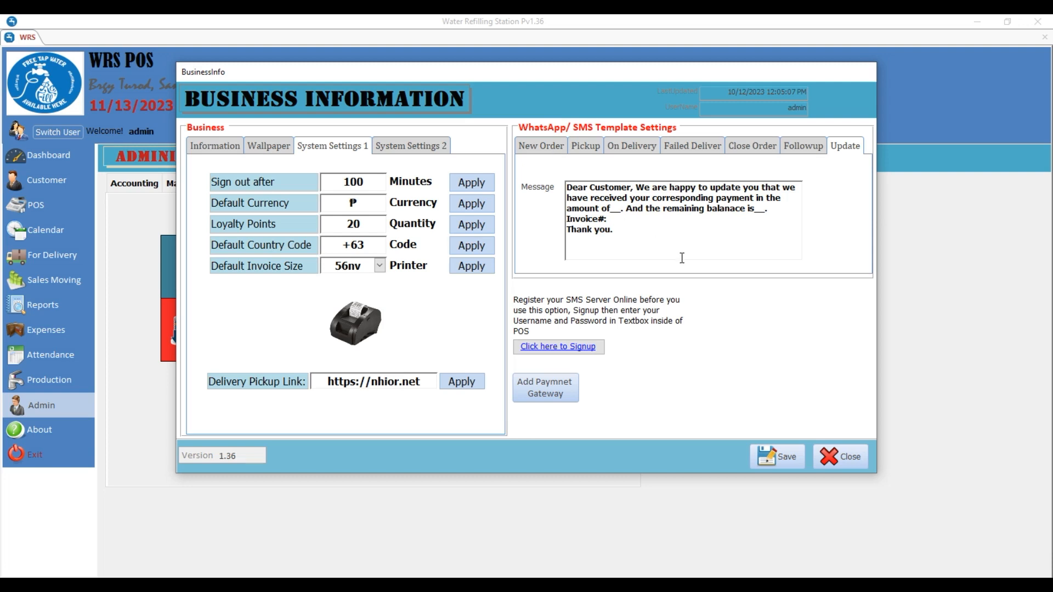
{"action": "left_click_drag", "start_coordinate": [623, 233], "coordinate": [559, 176]}
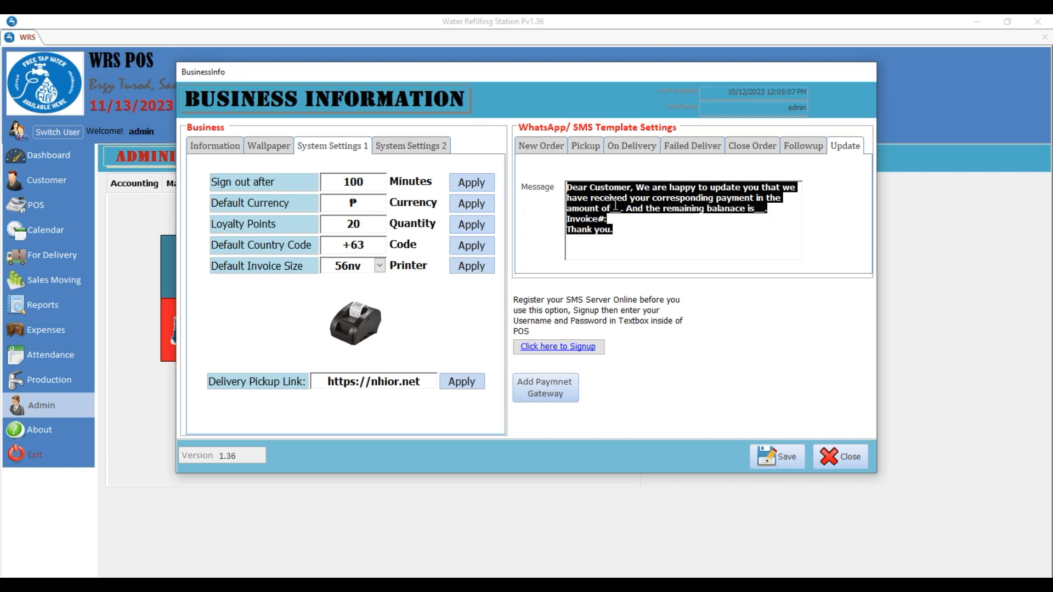
{"action": "left_click", "coordinate": [639, 145]}
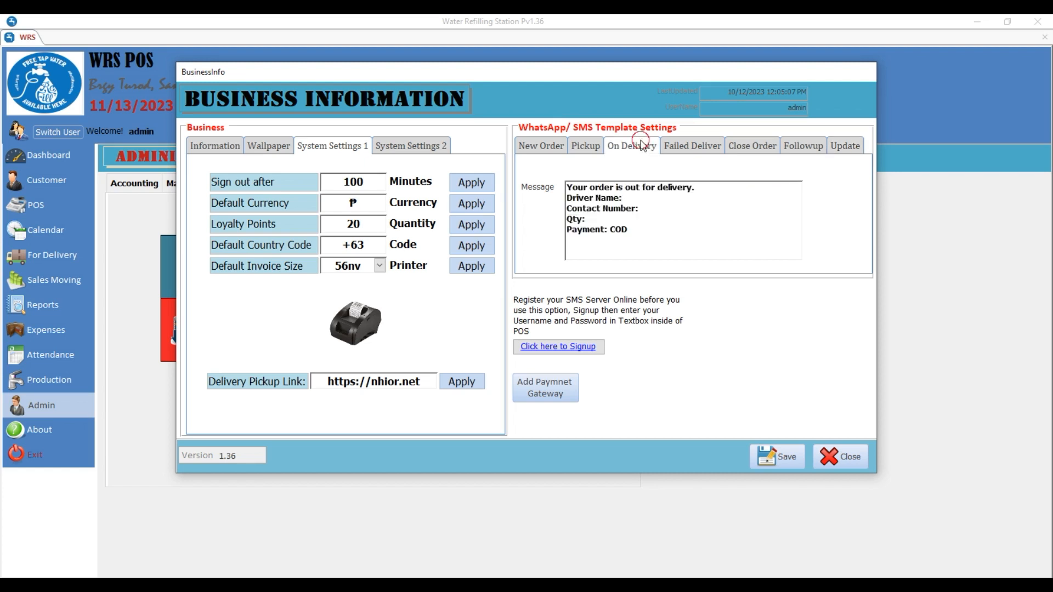
{"action": "left_click", "coordinate": [644, 215]}
- Set WhatsApp/SMS Popup to -1, apply it, confirm the record update and close the Business Information window
{"action": "left_click", "coordinate": [404, 147]}
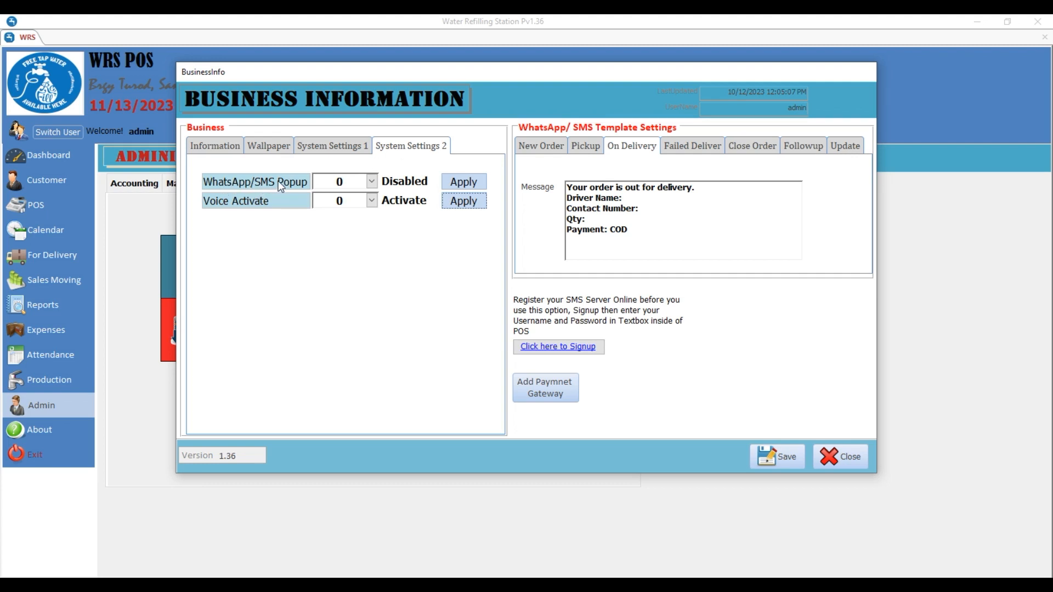
{"action": "left_click", "coordinate": [372, 182]}
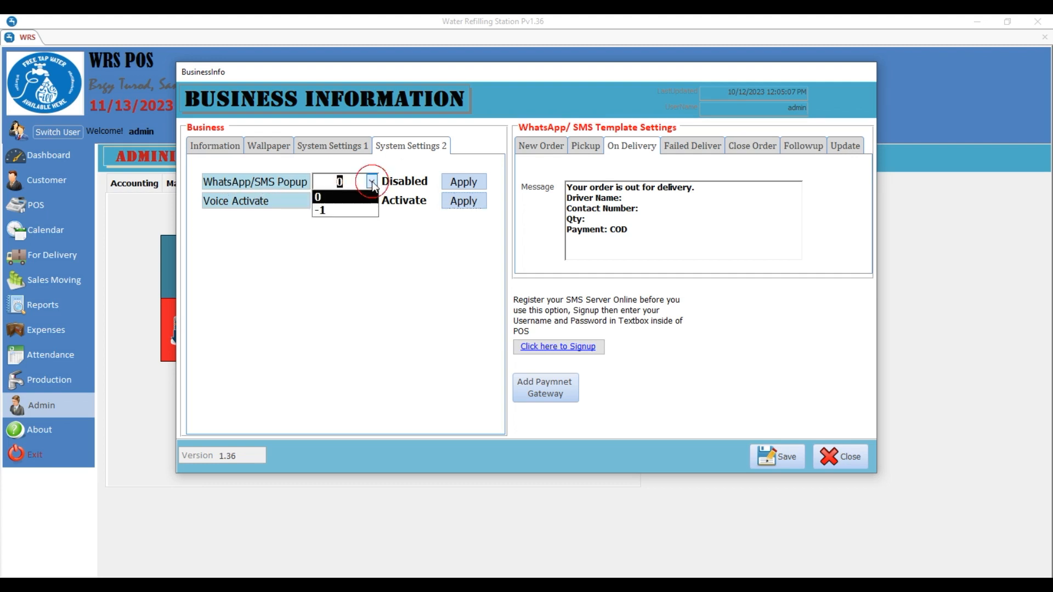
{"action": "left_click", "coordinate": [343, 210]}
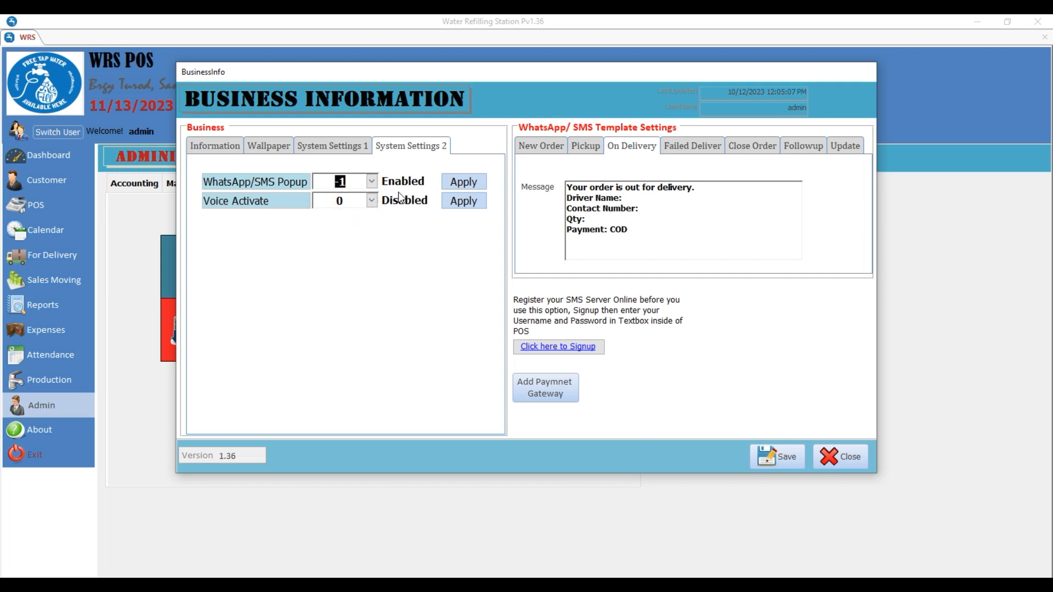
{"action": "left_click", "coordinate": [463, 181]}
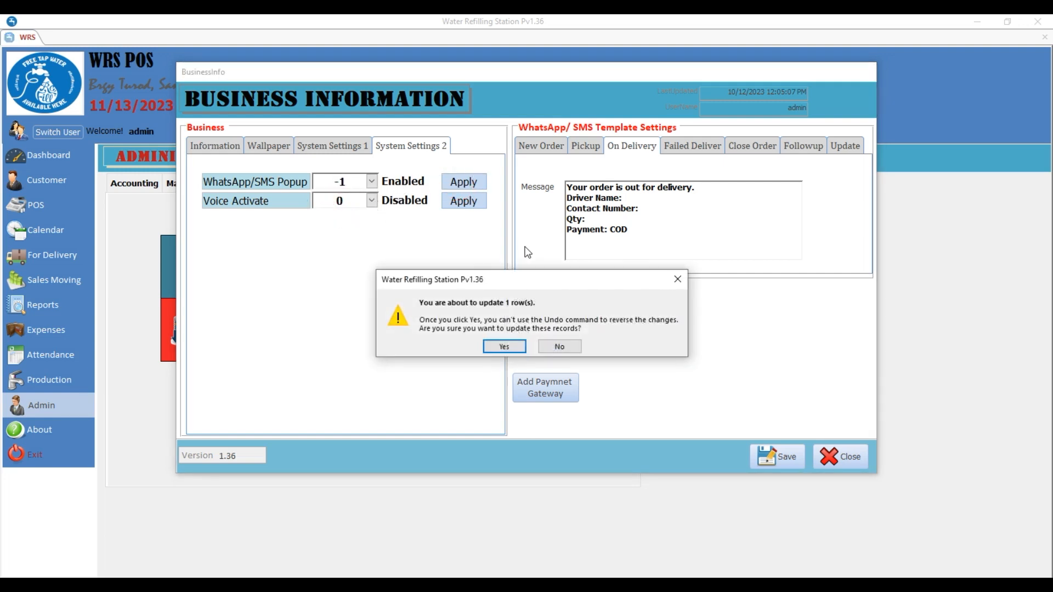
{"action": "left_click", "coordinate": [504, 346]}
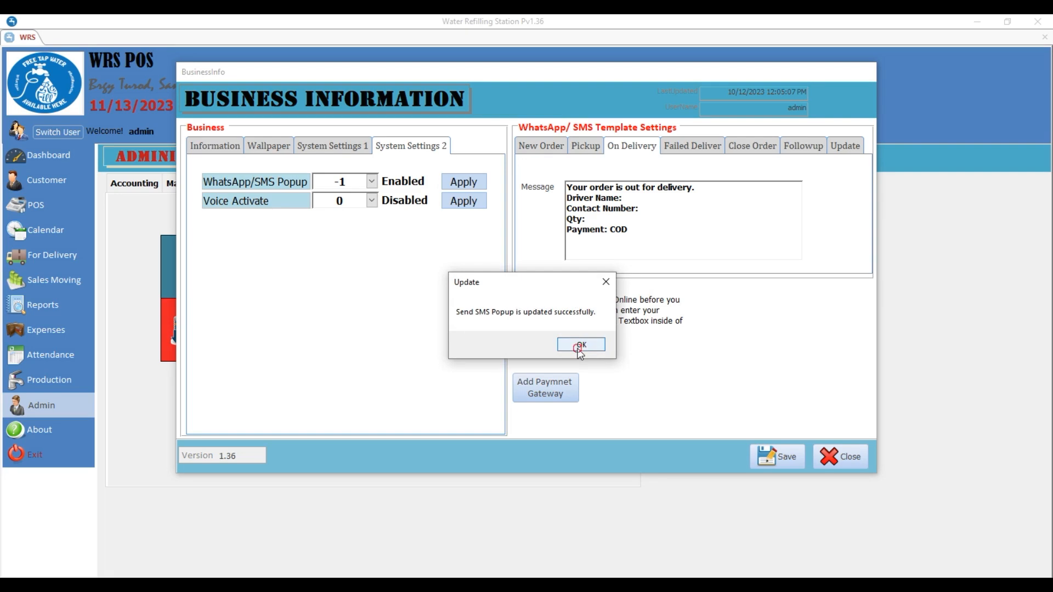
{"action": "left_click", "coordinate": [577, 346]}
{"action": "left_click", "coordinate": [829, 461]}
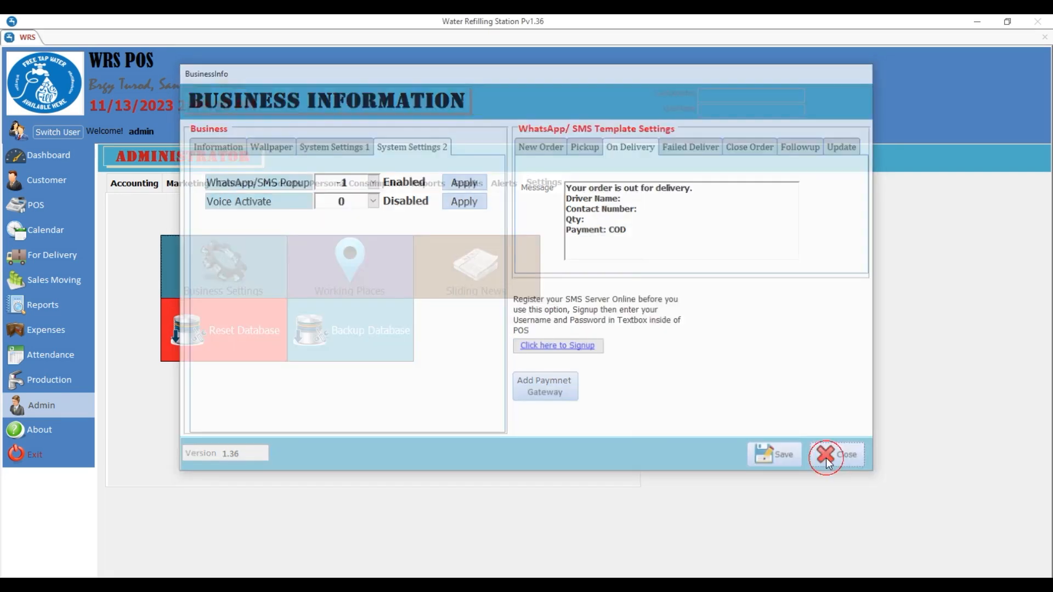
- Find the COD delivery order of October 11, 2023 in the POS order search and open it for editing
{"action": "left_click", "coordinate": [52, 205]}
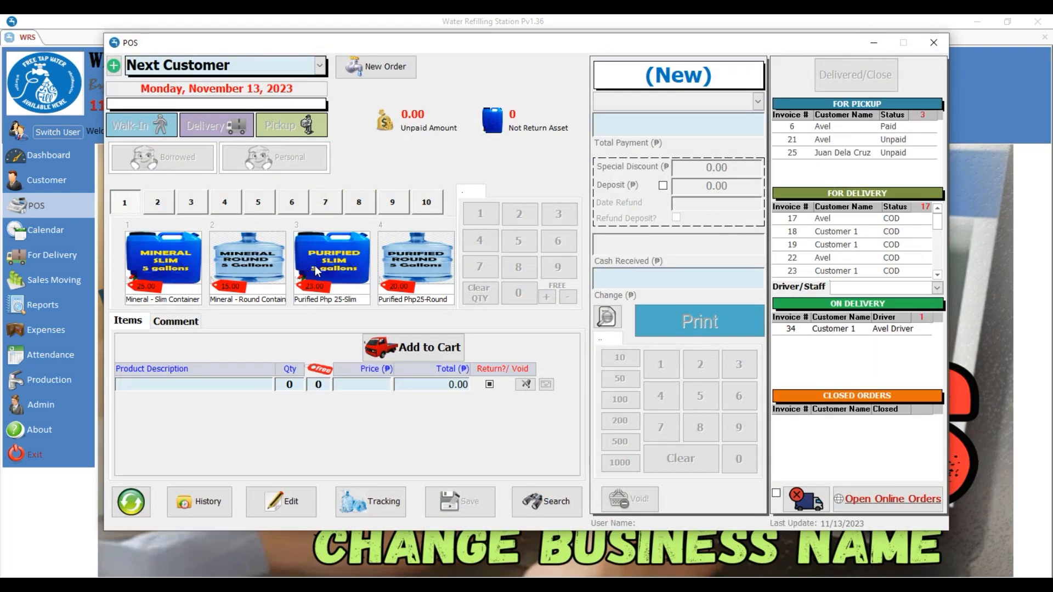
{"action": "left_click", "coordinate": [567, 507]}
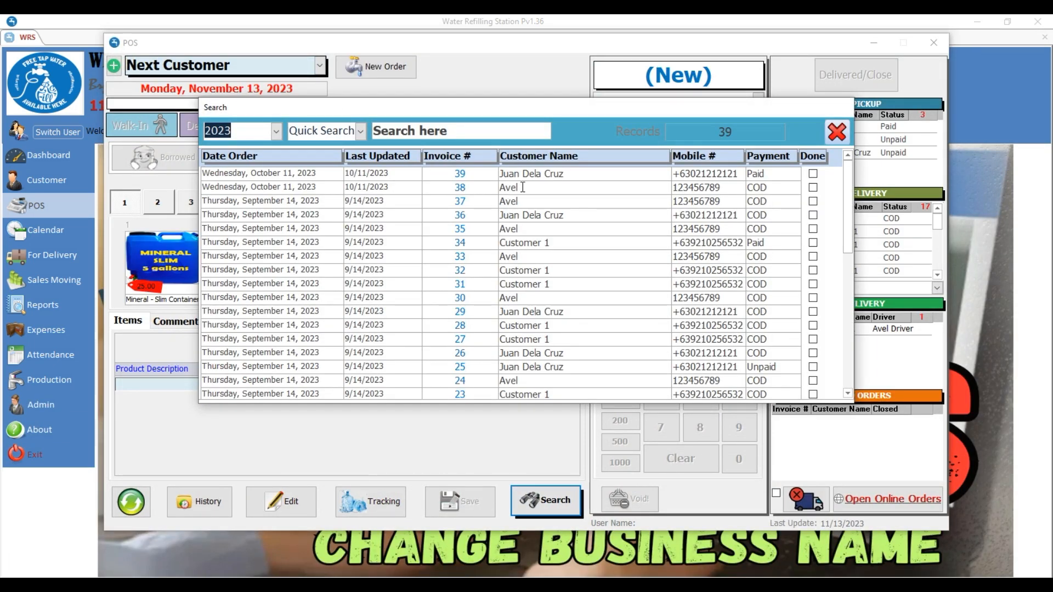
{"action": "double_click", "coordinate": [523, 187]}
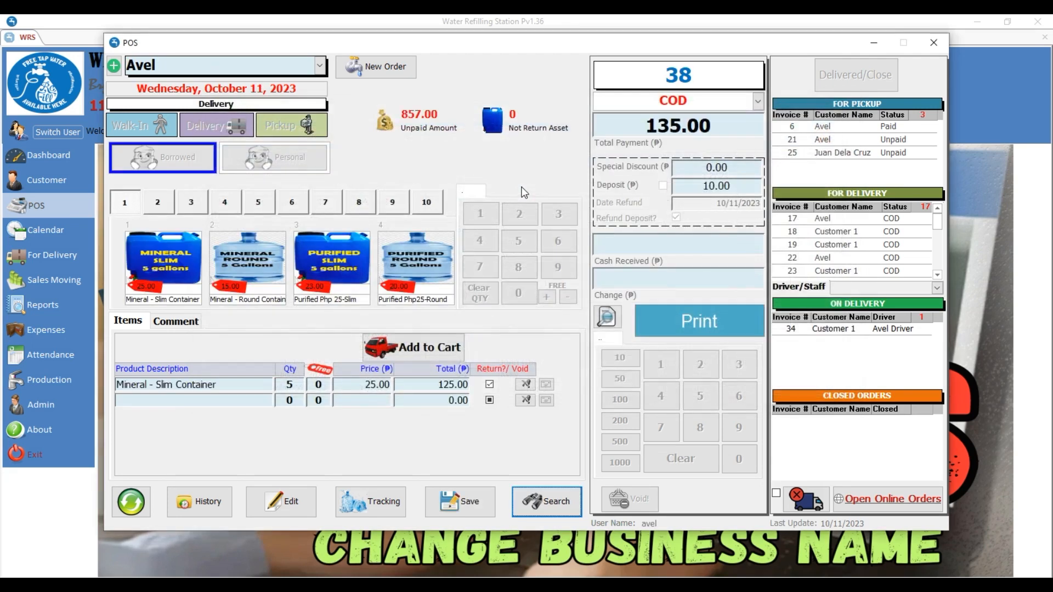
{"action": "left_click", "coordinate": [283, 502]}
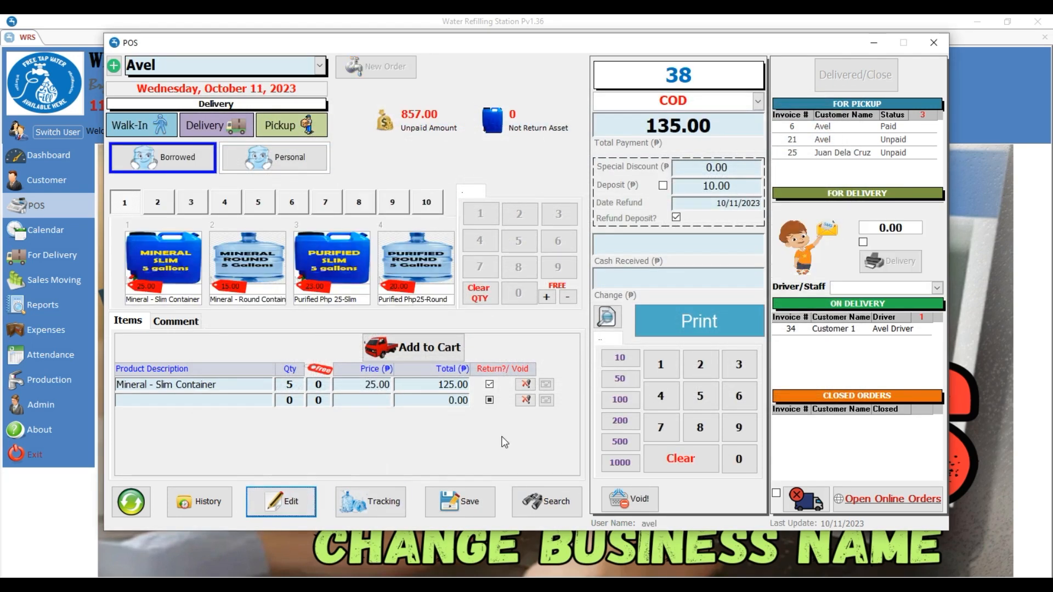
- Process the order's print command while declining the invoice printout, and reposition the customer notification window
{"action": "left_click", "coordinate": [702, 321]}
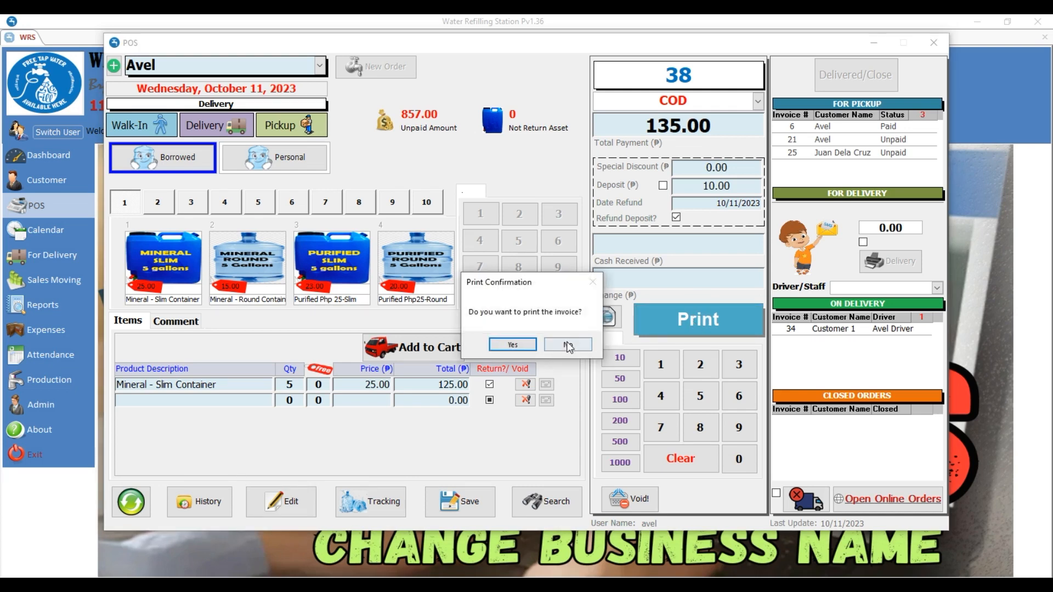
{"action": "left_click", "coordinate": [564, 346]}
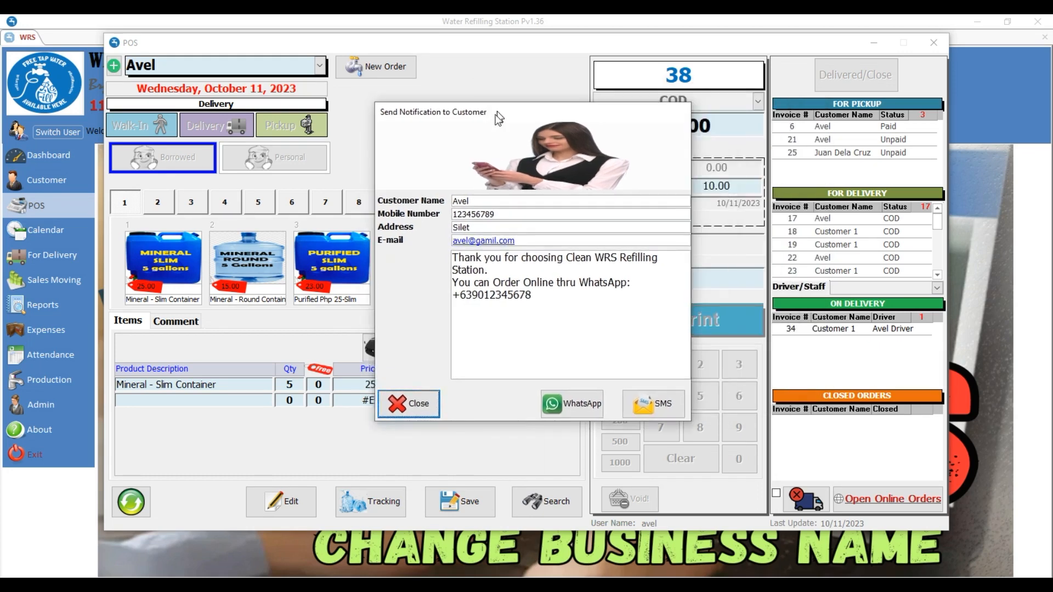
{"action": "left_click_drag", "start_coordinate": [503, 157], "coordinate": [439, 107]}
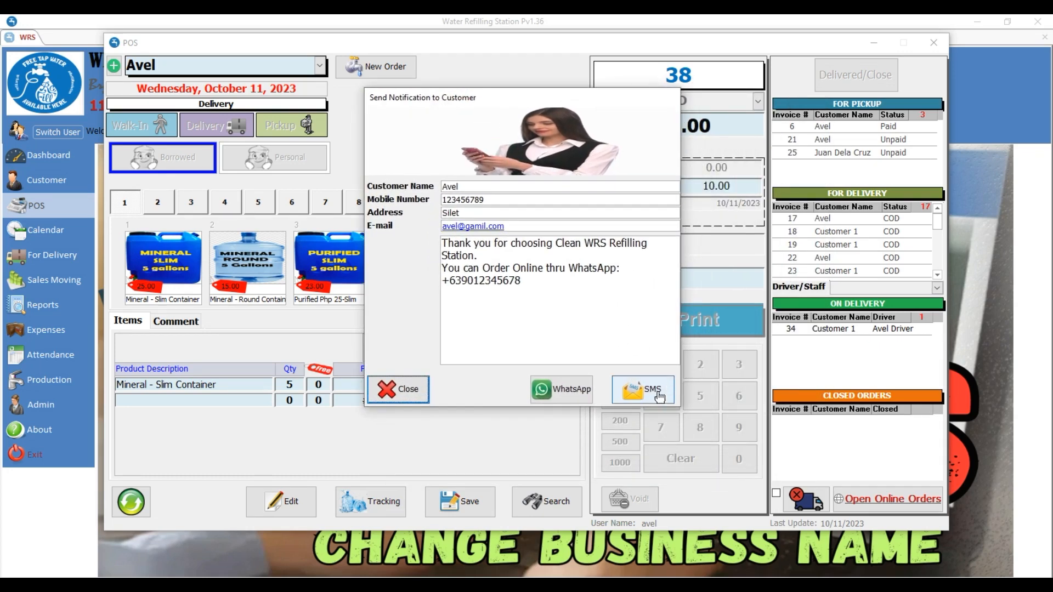
- Delete the entire thank-you message text from the customer notification
{"action": "left_click_drag", "start_coordinate": [443, 244], "coordinate": [527, 283]}
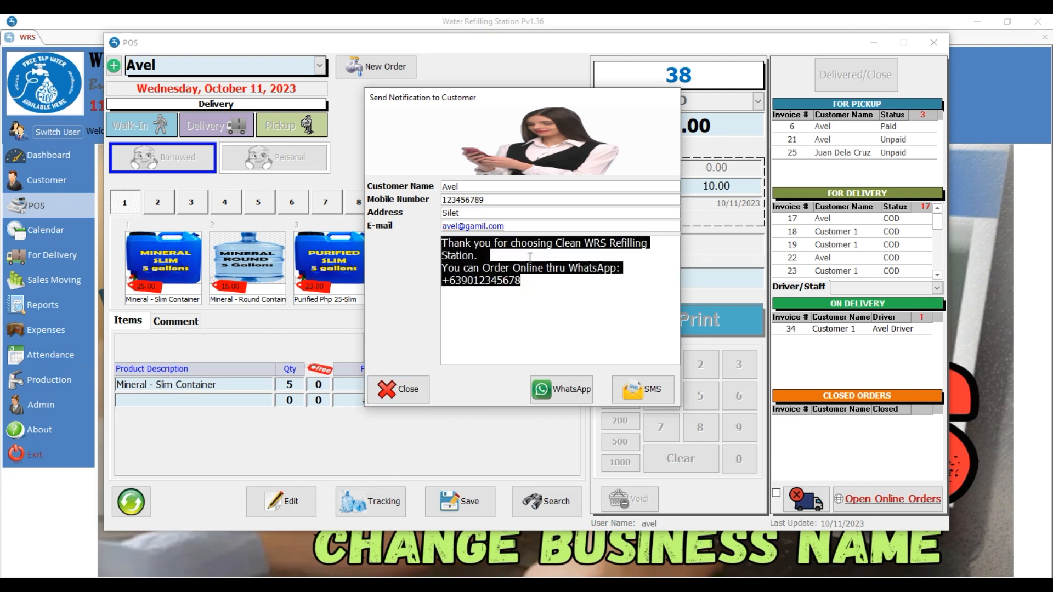
{"action": "left_click", "coordinate": [533, 285]}
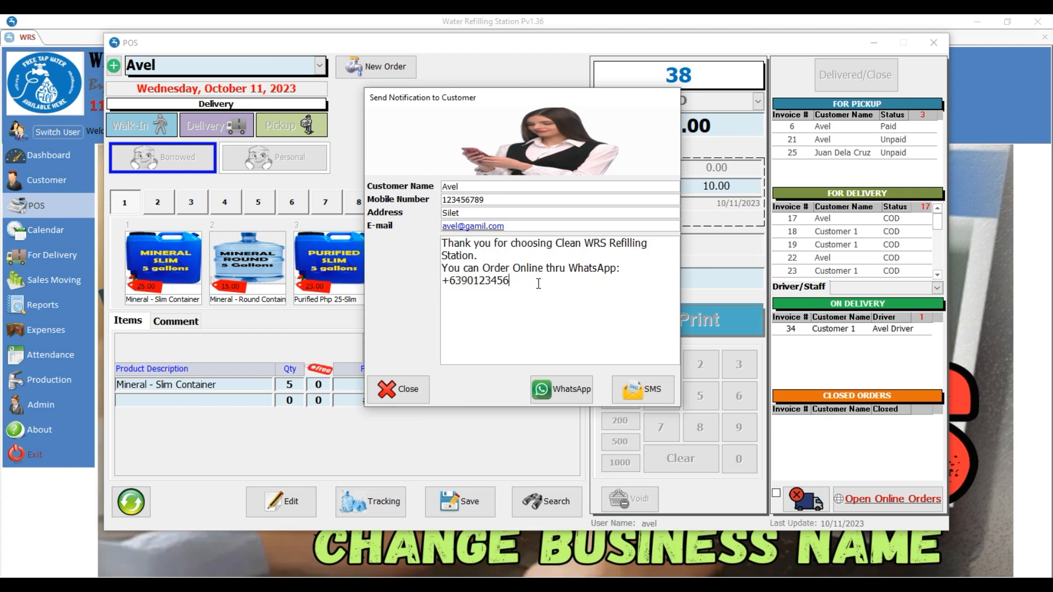
{"action": "key", "text": "BackSpace"}
{"action": "key", "text": "BackSpace"}
{"action": "key", "text": "BackSpace"}
{"action": "key", "text": "BackSpace"}
{"action": "key", "text": "BackSpace"}
{"action": "key", "text": "BackSpace"}
{"action": "key", "text": "BackSpace"}
{"action": "key", "text": "BackSpace"}
{"action": "key", "text": "BackSpace"}
{"action": "key", "text": "BackSpace"}
{"action": "key", "text": "BackSpace"}
{"action": "key", "text": "BackSpace"}
{"action": "key", "text": "BackSpace"}
{"action": "key", "text": "BackSpace"}
{"action": "key", "text": "BackSpace"}
{"action": "key", "text": "BackSpace"}
{"action": "key", "text": "BackSpace"}
{"action": "key", "text": "BackSpace"}
{"action": "key", "text": "BackSpace"}
{"action": "key", "text": "BackSpace"}
{"action": "key", "text": "BackSpace"}
{"action": "key", "text": "BackSpace"}
{"action": "key", "text": "BackSpace"}
{"action": "key", "text": "BackSpace"}
{"action": "key", "text": "BackSpace"}
{"action": "key", "text": "BackSpace"}
{"action": "key", "text": "BackSpace"}
{"action": "key", "text": "BackSpace"}
{"action": "key", "text": "BackSpace"}
{"action": "key", "text": "BackSpace"}
{"action": "key", "text": "BackSpace"}
{"action": "key", "text": "BackSpace"}
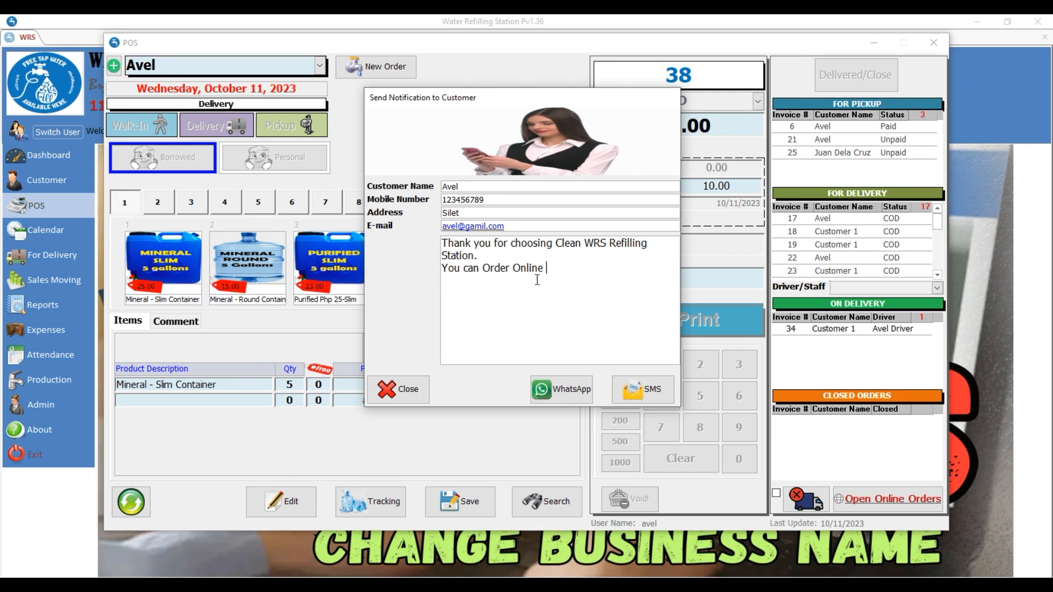
{"action": "key", "text": "BackSpace"}
{"action": "key", "text": "BackSpace"}
{"action": "key", "text": "BackSpace"}
{"action": "key", "text": "BackSpace"}
{"action": "key", "text": "ctrl+a"}
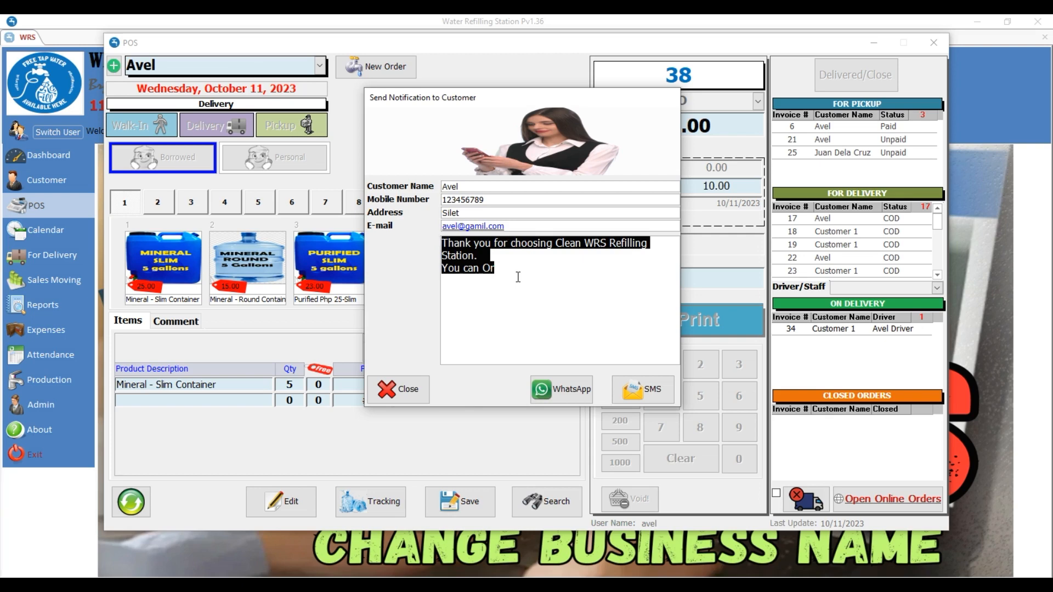
{"action": "key", "text": "BackSpace"}
- Close the notification and the POS, and reopen System Settings 2 in the administrator's Business Settings
{"action": "left_click", "coordinate": [398, 389]}
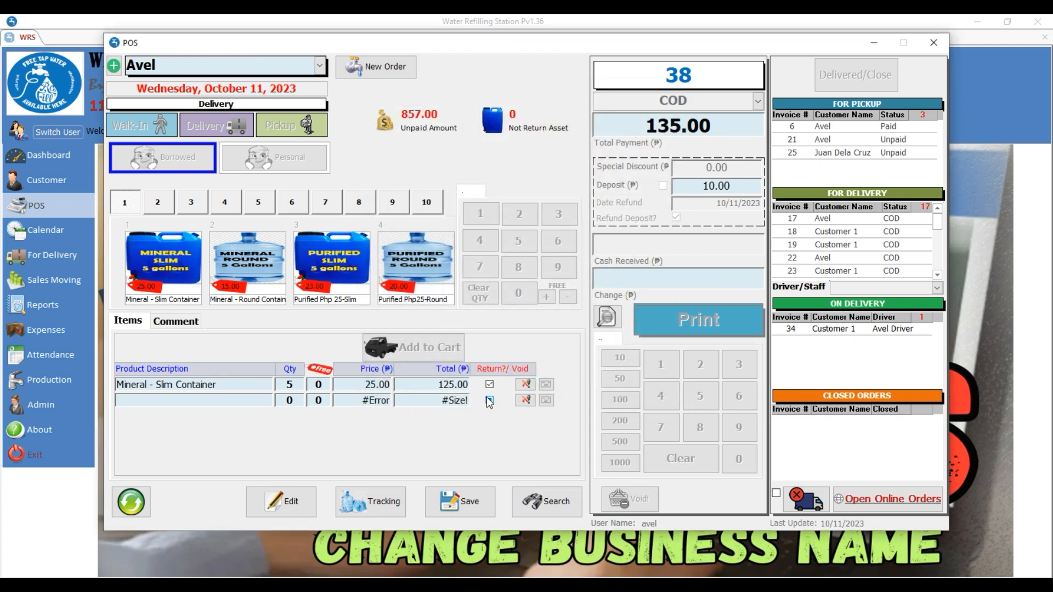
{"action": "left_click", "coordinate": [933, 42]}
{"action": "left_click", "coordinate": [42, 405]}
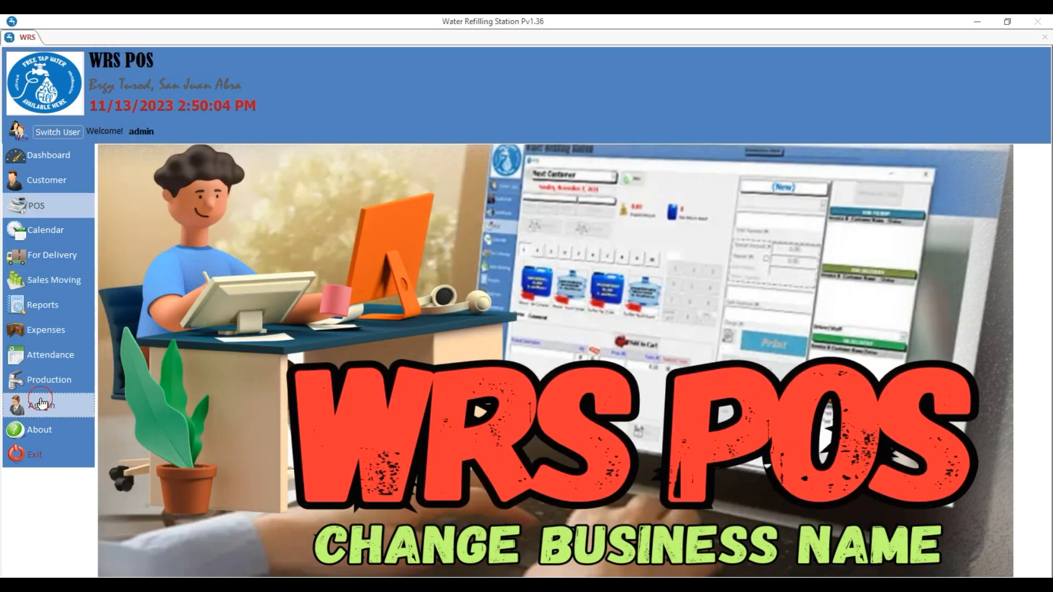
{"action": "left_click", "coordinate": [534, 183]}
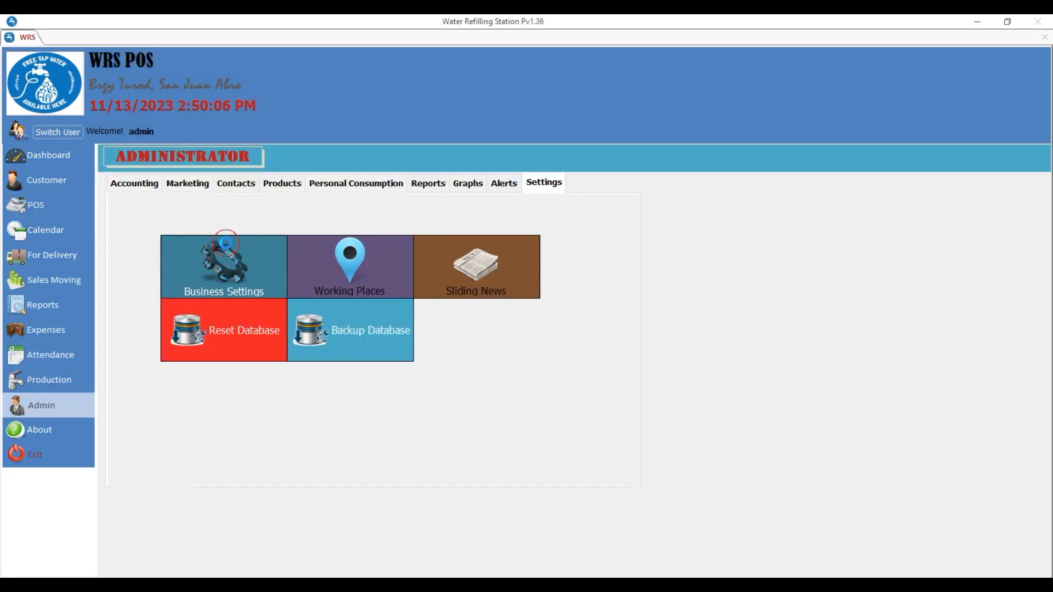
{"action": "left_click", "coordinate": [340, 242]}
{"action": "left_click", "coordinate": [609, 354]}
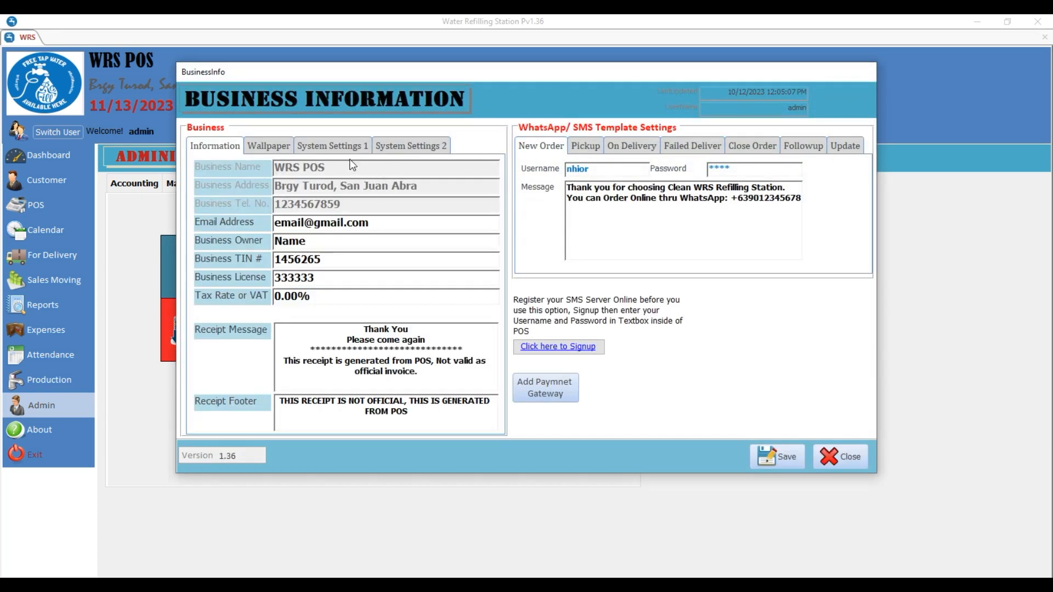
{"action": "left_click", "coordinate": [411, 145]}
- Set the WhatsApp/SMS Popup to 0 and Voice Activate to -1 in the business settings, and apply the popup setting
{"action": "left_click", "coordinate": [373, 181]}
{"action": "left_click", "coordinate": [356, 199]}
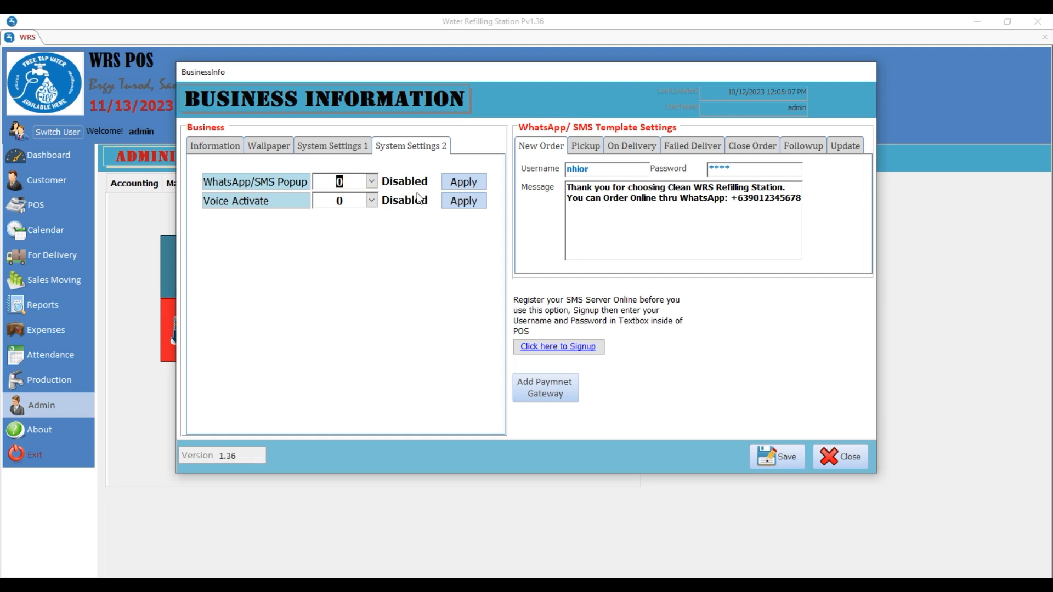
{"action": "left_click", "coordinate": [372, 201]}
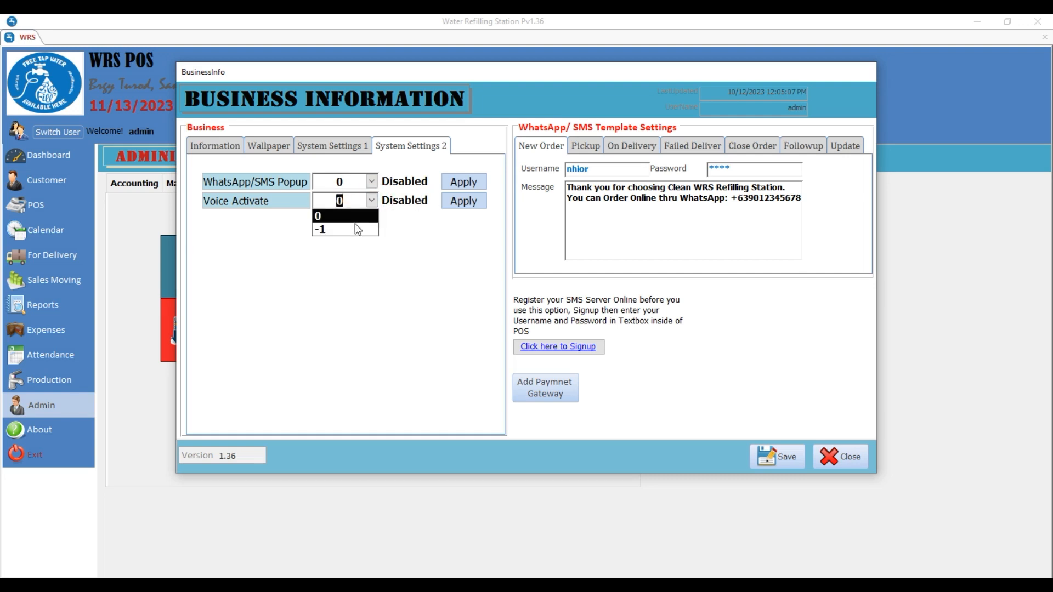
{"action": "left_click", "coordinate": [356, 226]}
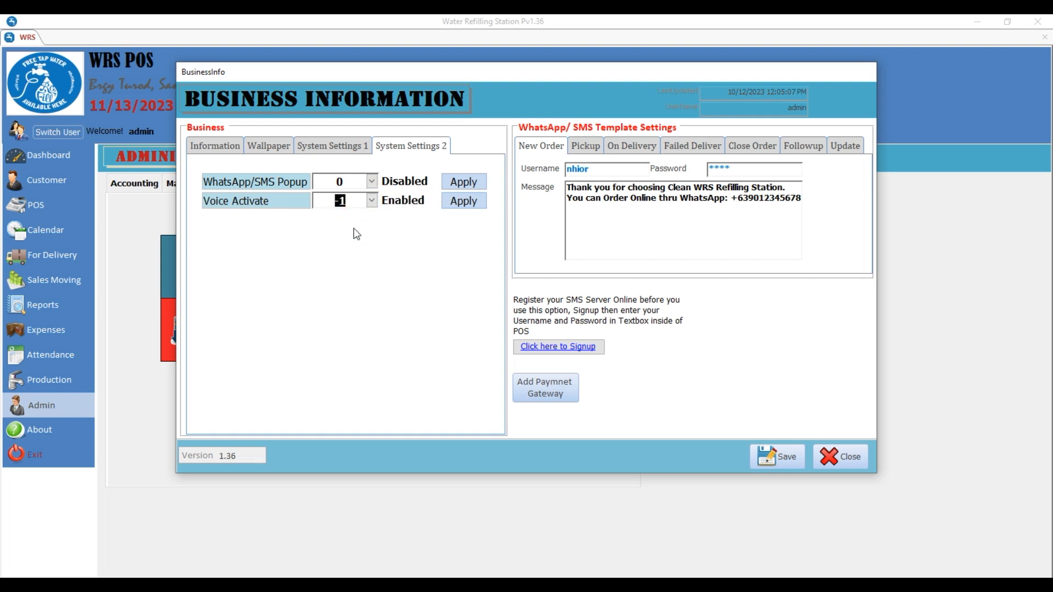
{"action": "left_click", "coordinate": [462, 183]}
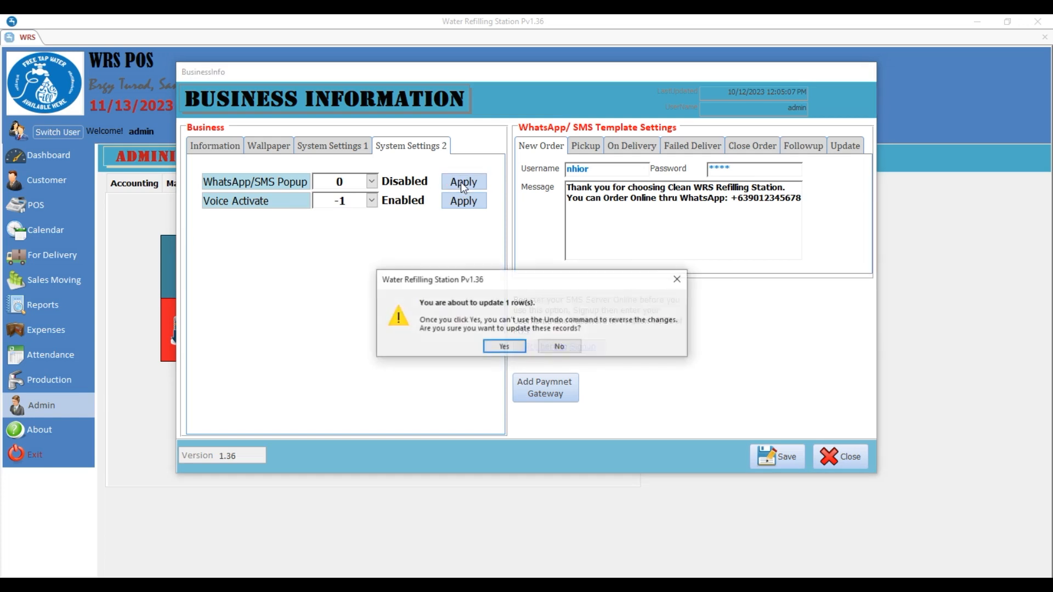
{"action": "left_click", "coordinate": [502, 346]}
{"action": "left_click", "coordinate": [580, 345]}
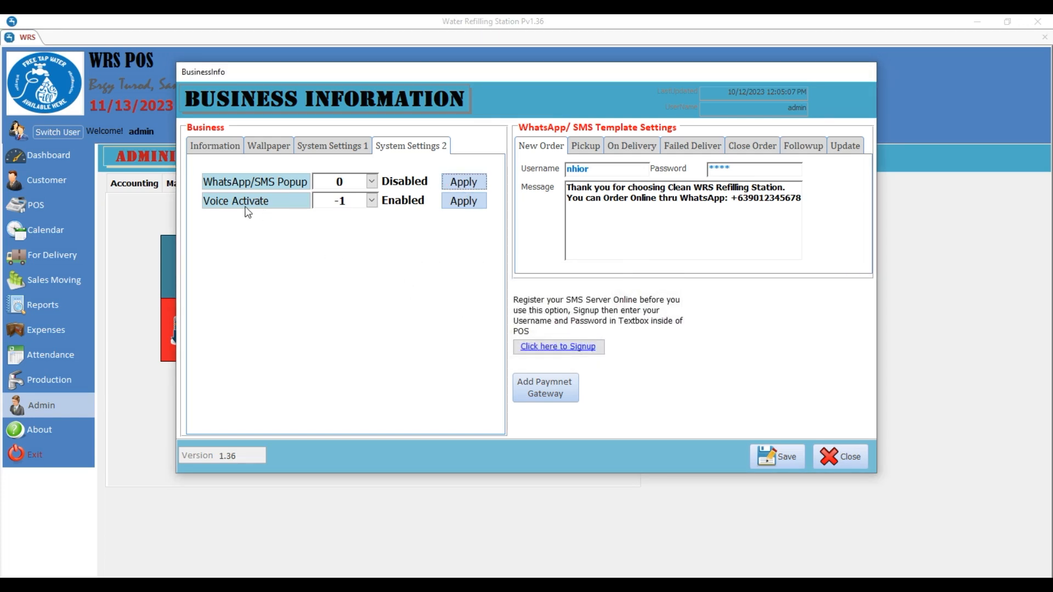
- Apply the Voice Activate value of -1, confirm the record update, and close the Business Information window
{"action": "left_click", "coordinate": [334, 205]}
{"action": "type", "text": "-"}
{"action": "left_click", "coordinate": [460, 205]}
{"action": "left_click", "coordinate": [502, 347]}
{"action": "left_click", "coordinate": [582, 344]}
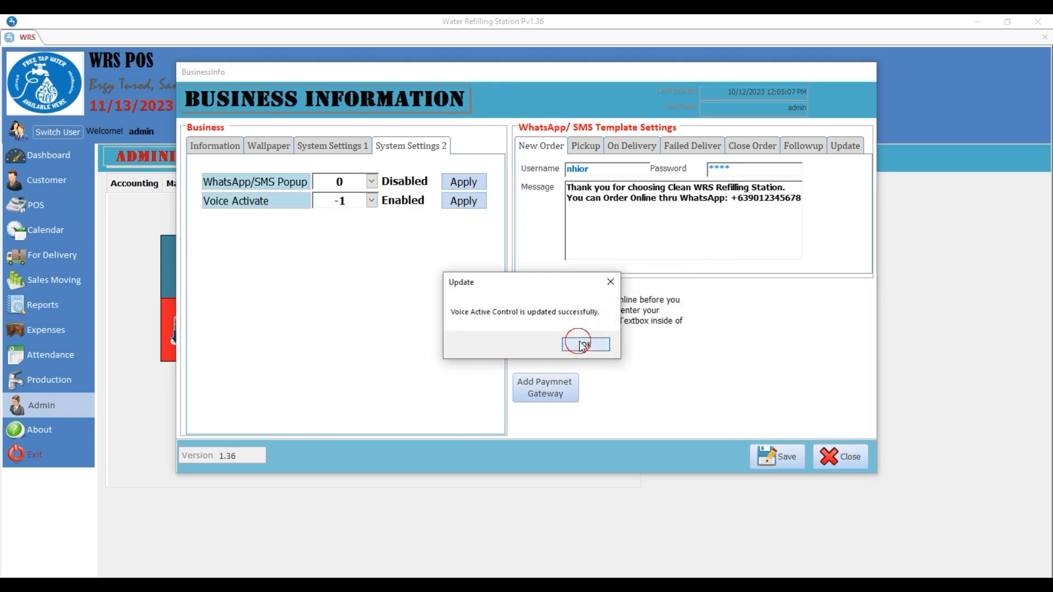
{"action": "left_click", "coordinate": [837, 462]}
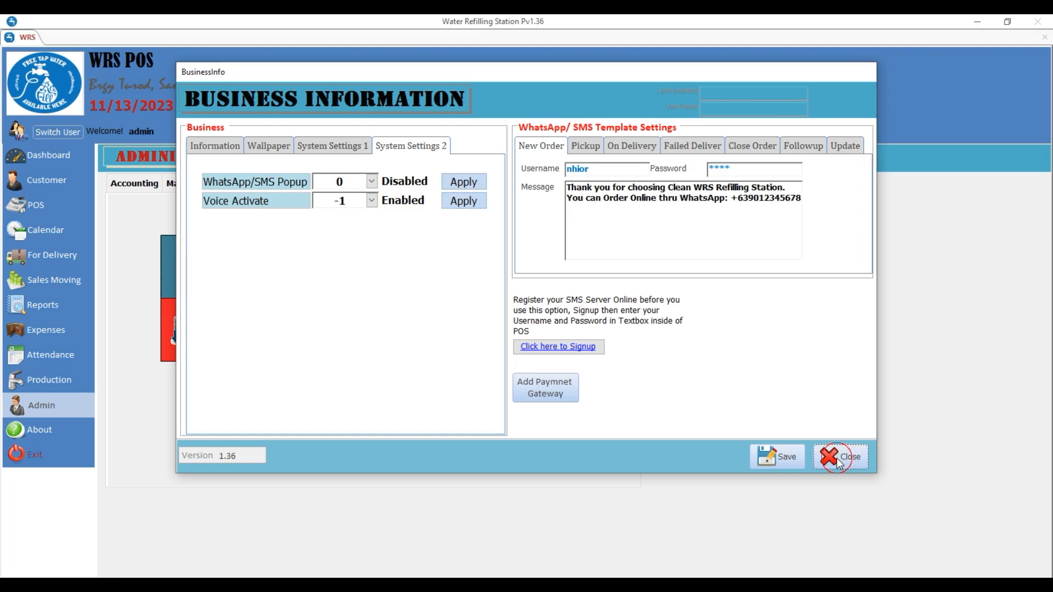
- Start a new POS order for the first customer in the customer list
{"action": "left_click", "coordinate": [12, 204]}
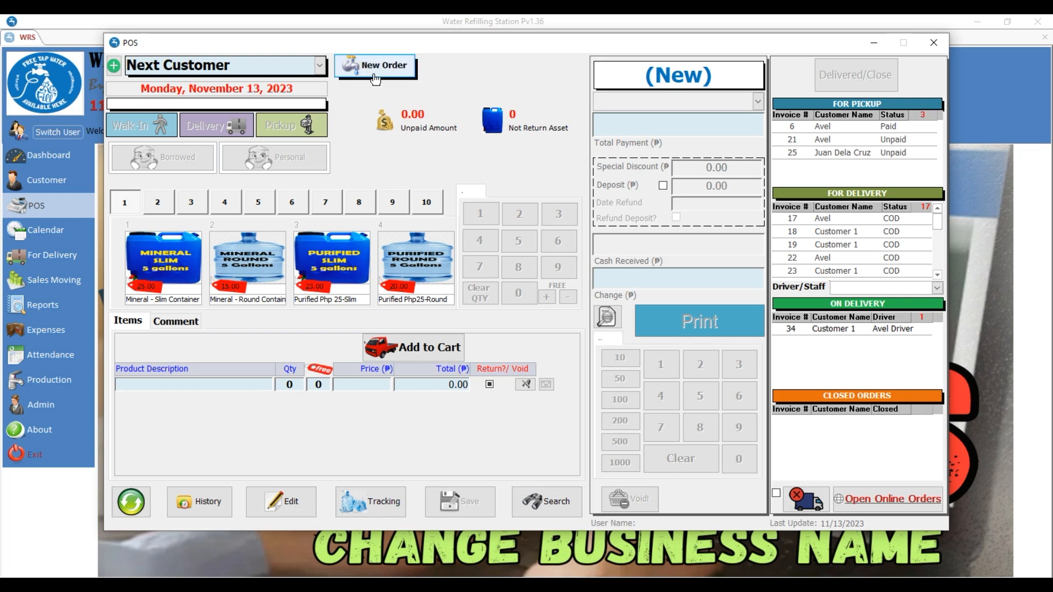
{"action": "left_click", "coordinate": [374, 67]}
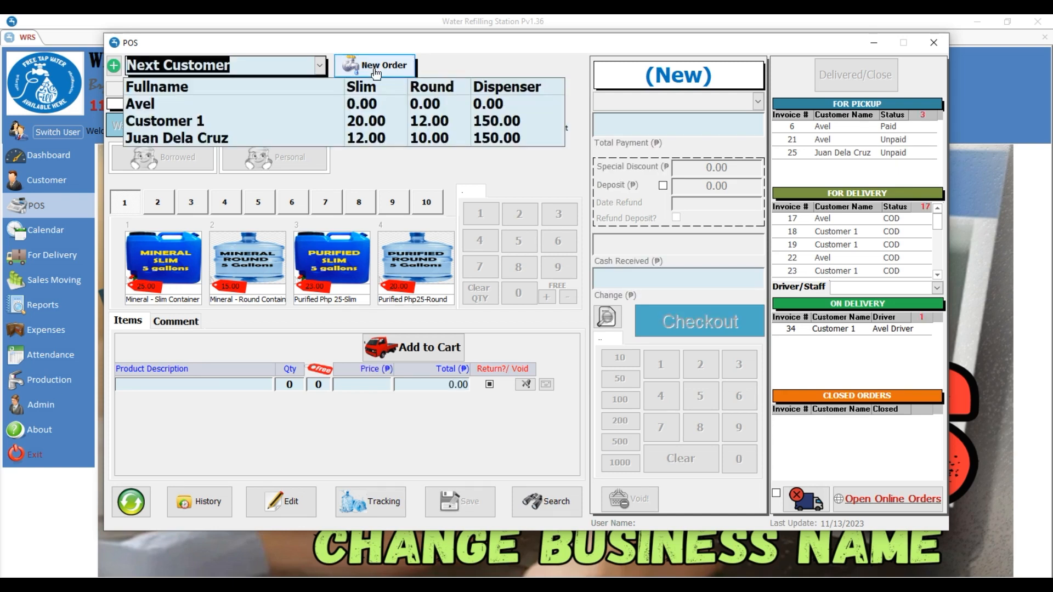
{"action": "left_click", "coordinate": [147, 103]}
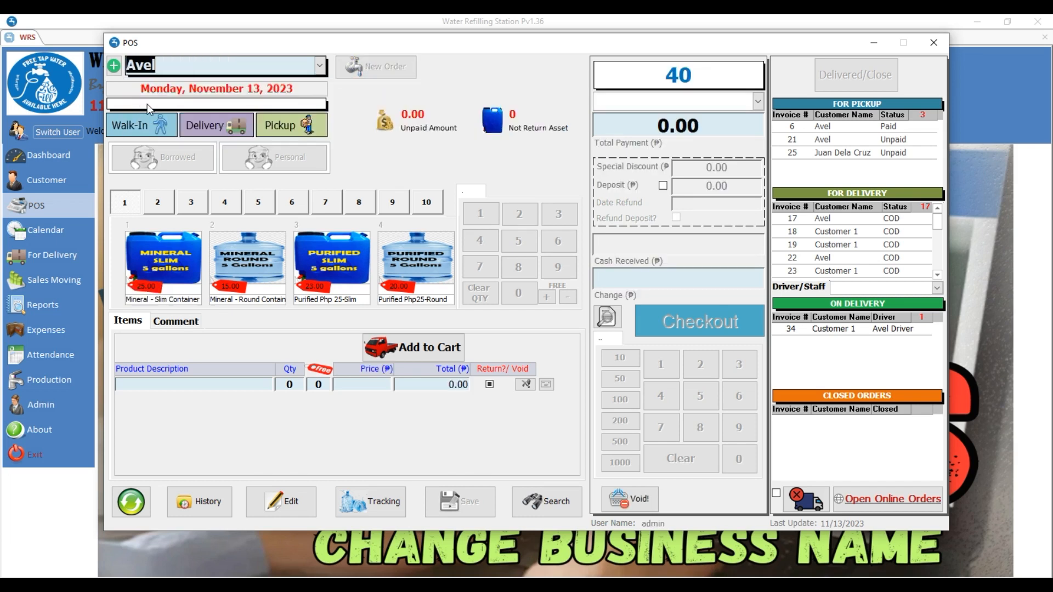
- Try out the Walk-In, Delivery and Pickup order types on the new order
{"action": "left_click", "coordinate": [233, 126]}
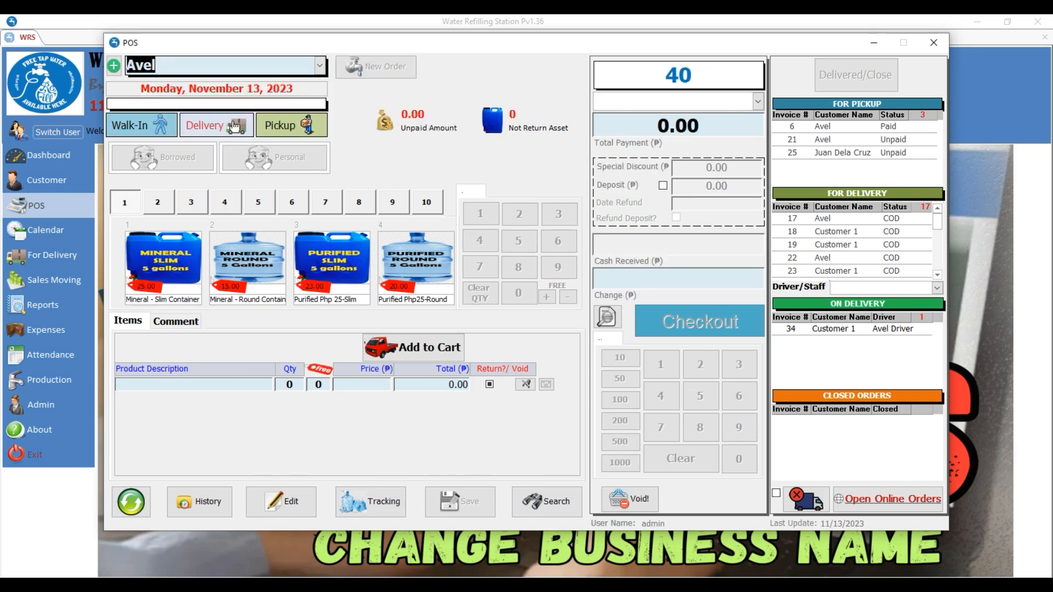
{"action": "left_click", "coordinate": [132, 132]}
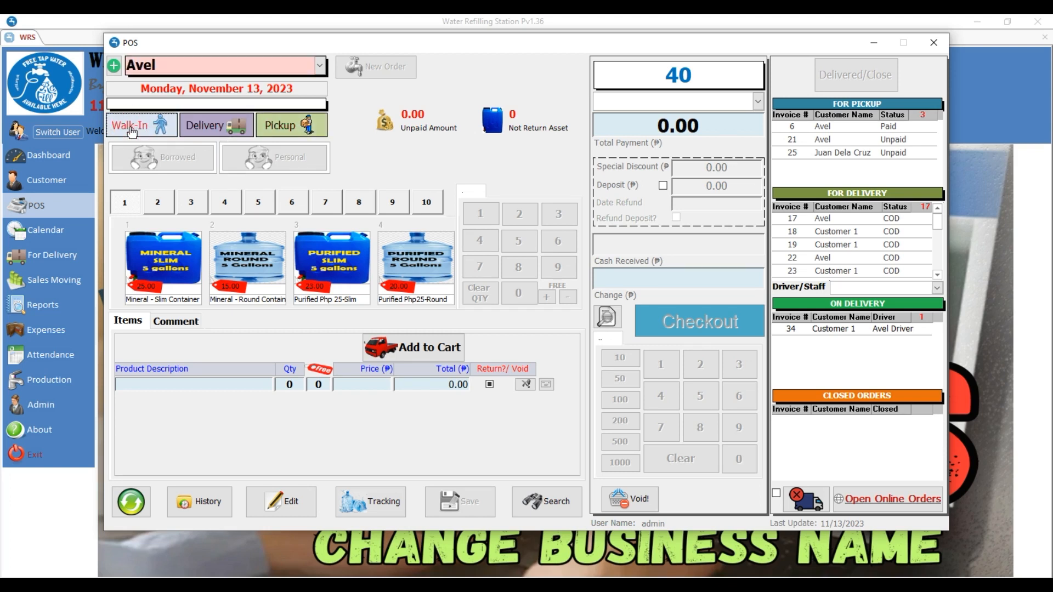
{"action": "left_click", "coordinate": [131, 133]}
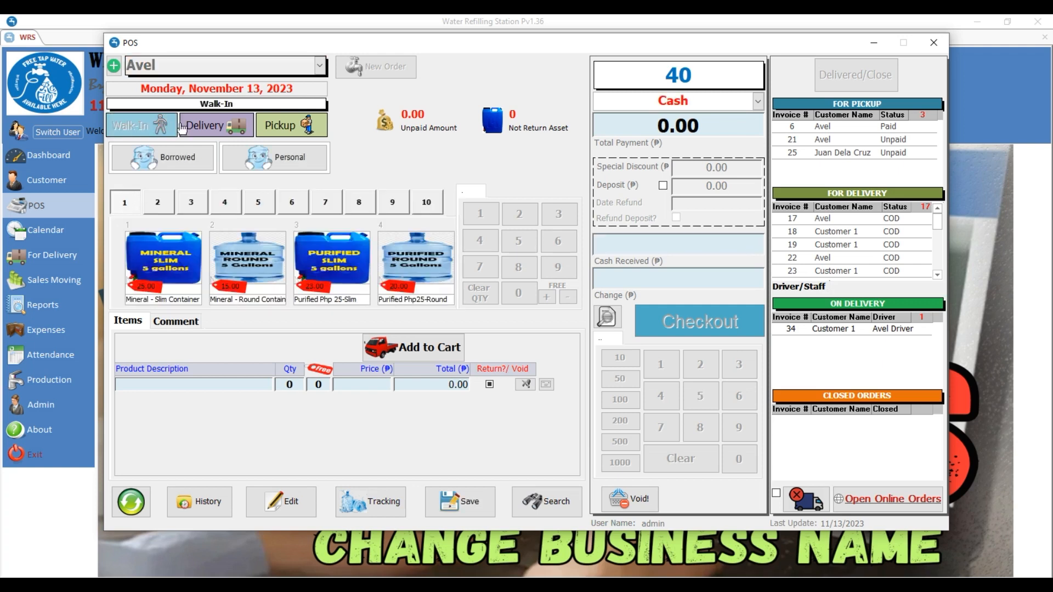
{"action": "left_click", "coordinate": [206, 128]}
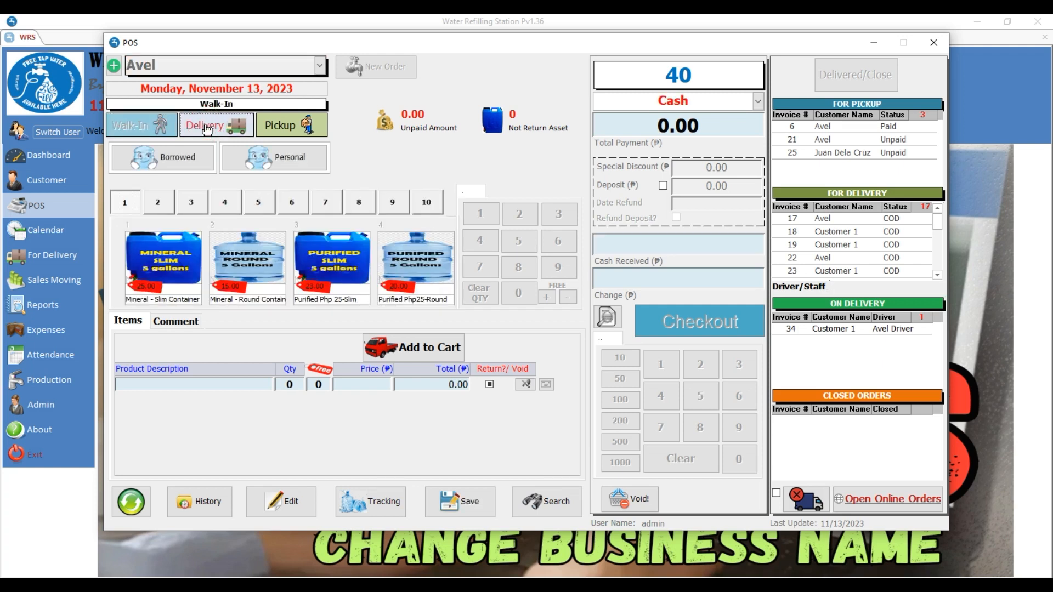
{"action": "left_click", "coordinate": [281, 130]}
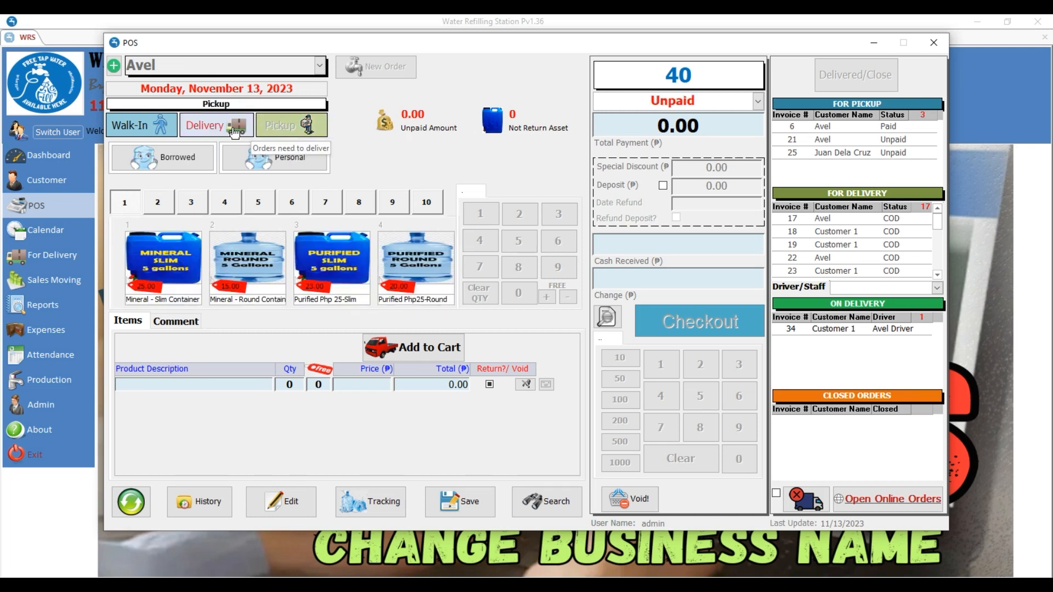
- Try the Personal container option, and set the order to Delivery with Borrowed containers, answering No to the deposit question
{"action": "left_click", "coordinate": [267, 161]}
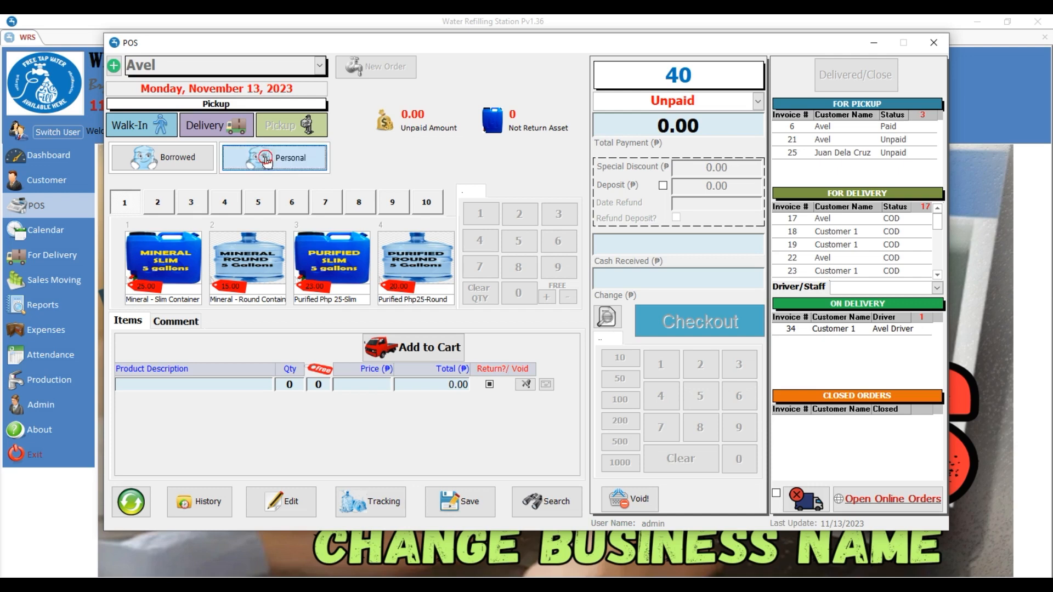
{"action": "left_click", "coordinate": [193, 157]}
{"action": "left_click", "coordinate": [584, 350]}
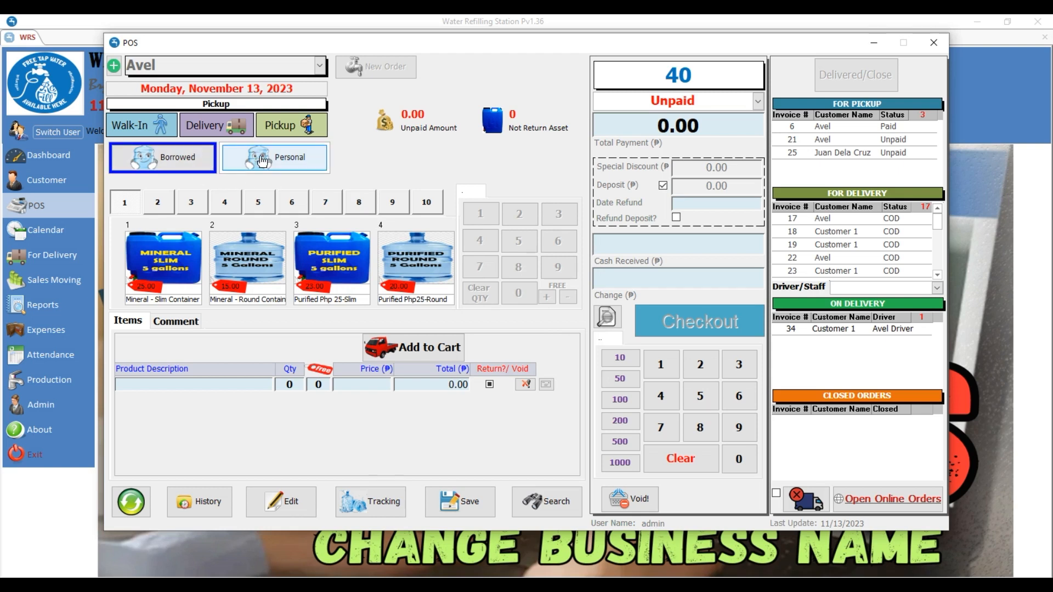
{"action": "left_click", "coordinate": [213, 131]}
{"action": "left_click", "coordinate": [189, 158]}
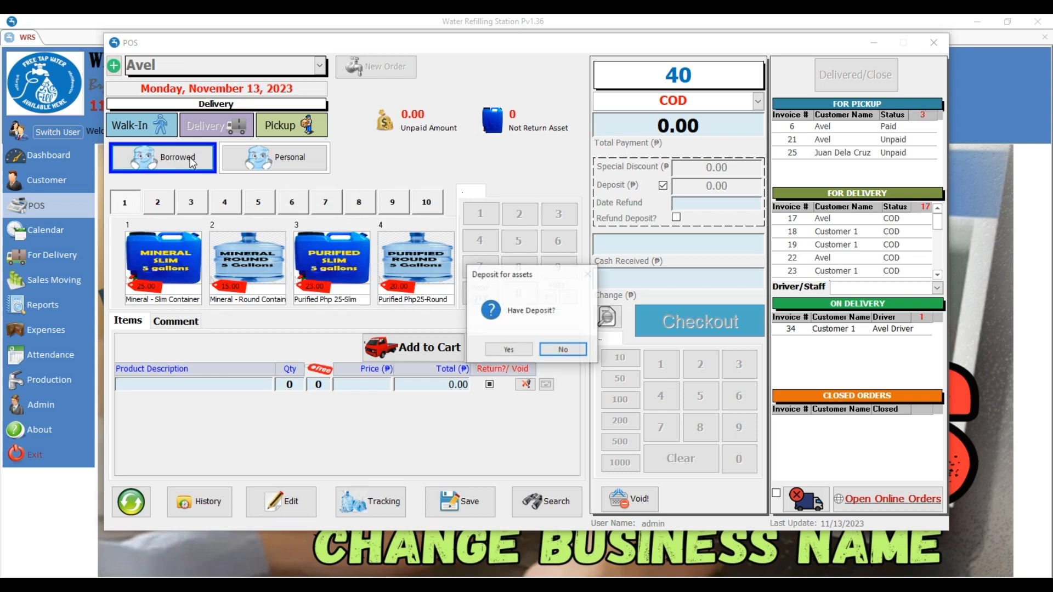
{"action": "left_click", "coordinate": [562, 350]}
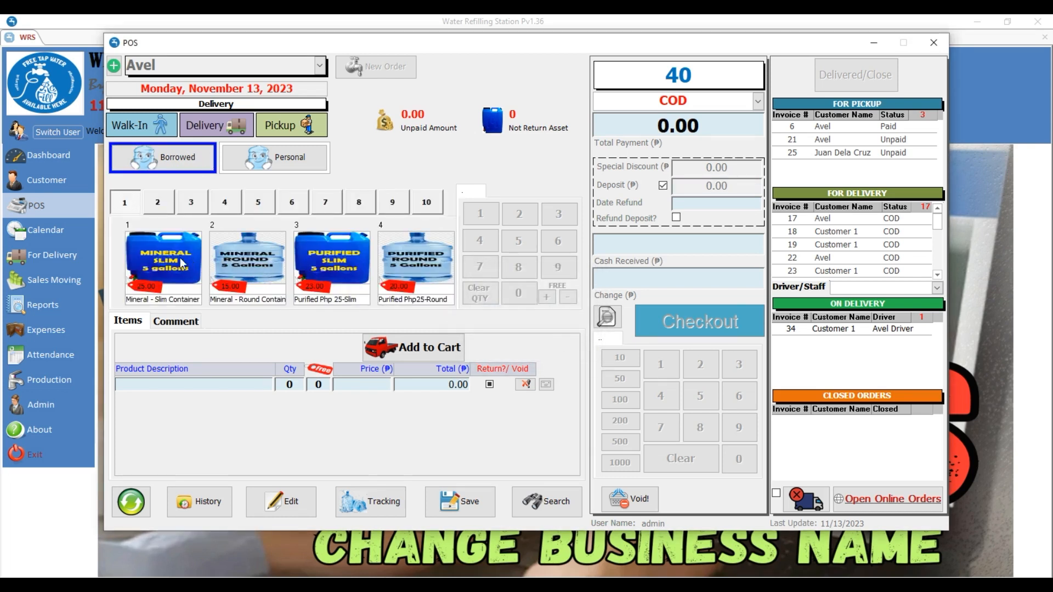
- Add one Mineral - Slim Container to the cart and check out the order without printing the invoice
{"action": "left_click", "coordinate": [182, 263]}
{"action": "left_click", "coordinate": [420, 346]}
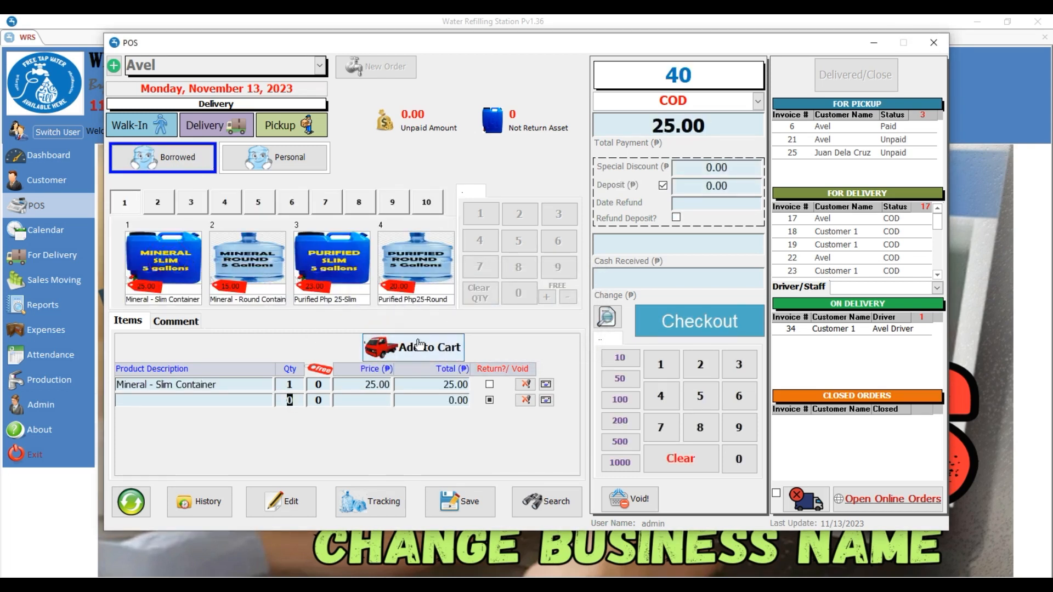
{"action": "left_click", "coordinate": [704, 324]}
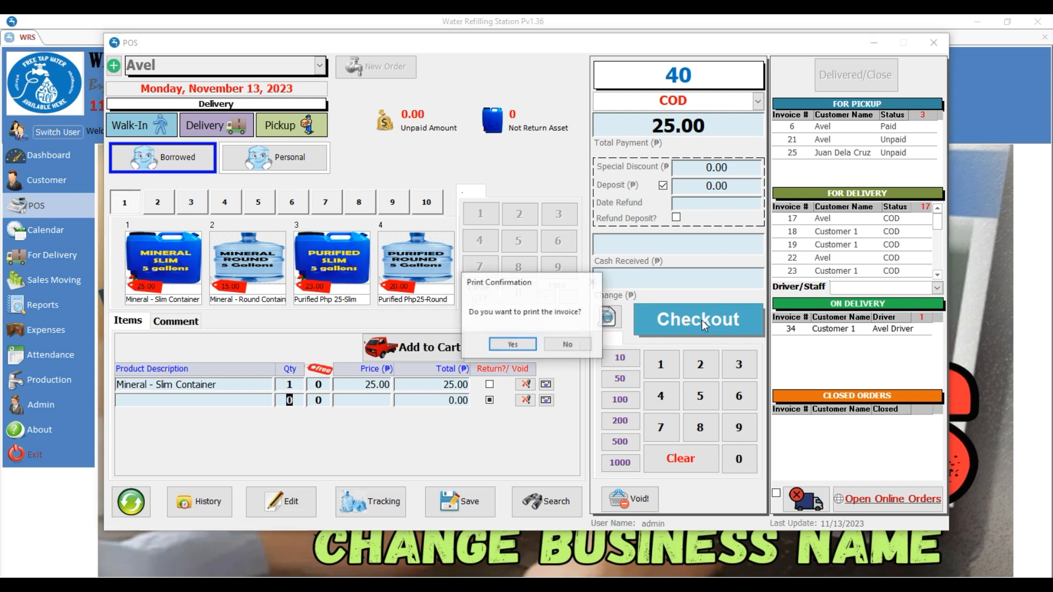
{"action": "left_click", "coordinate": [565, 343]}
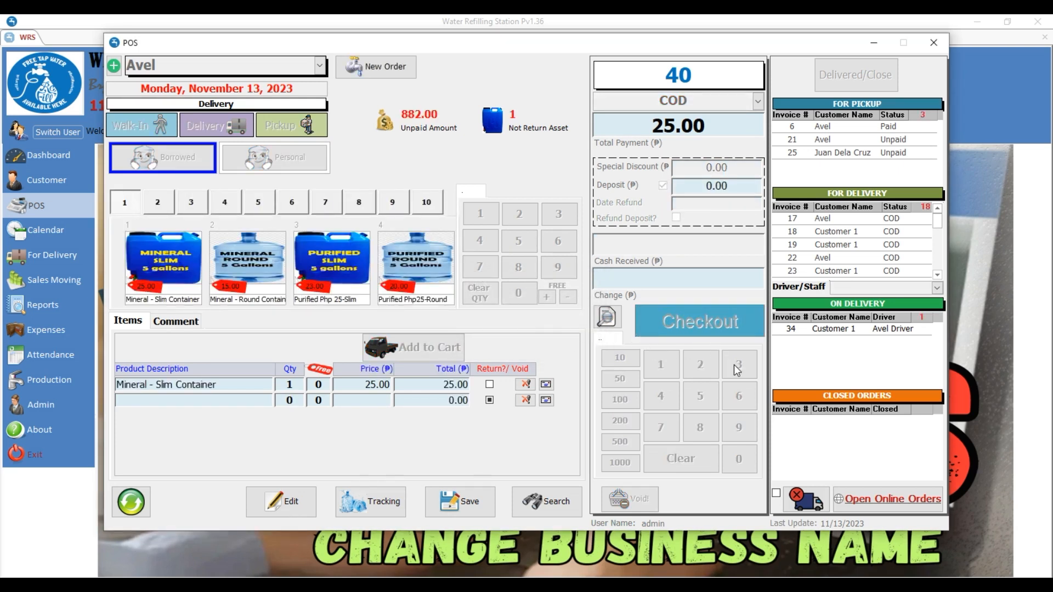
- Open the order listed under On Delivery, set its payment status to Paid, and mark it as delivered and closed
{"action": "double_click", "coordinate": [871, 329]}
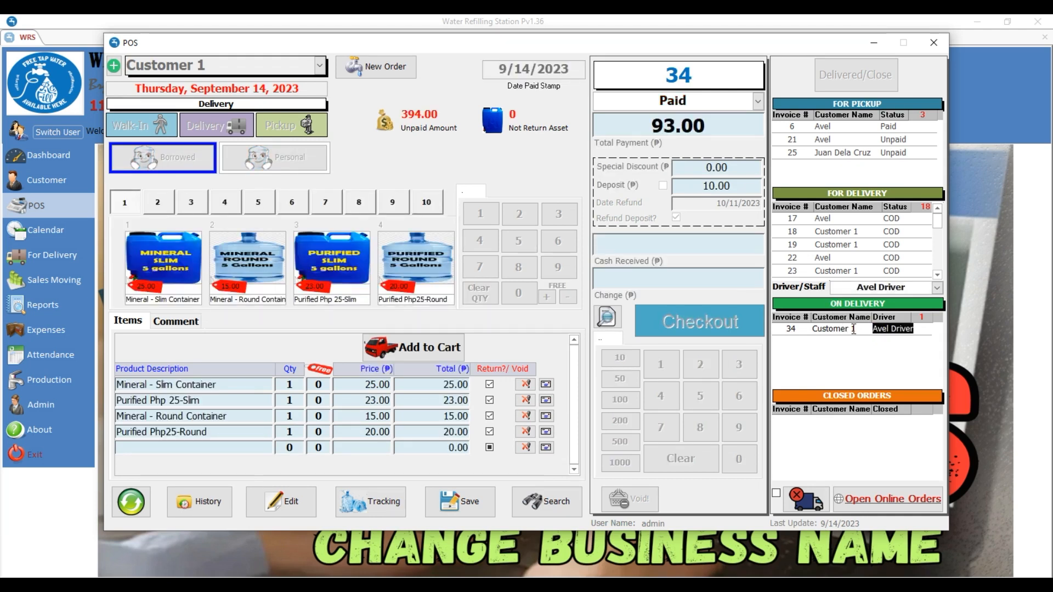
{"action": "left_click", "coordinate": [710, 105]}
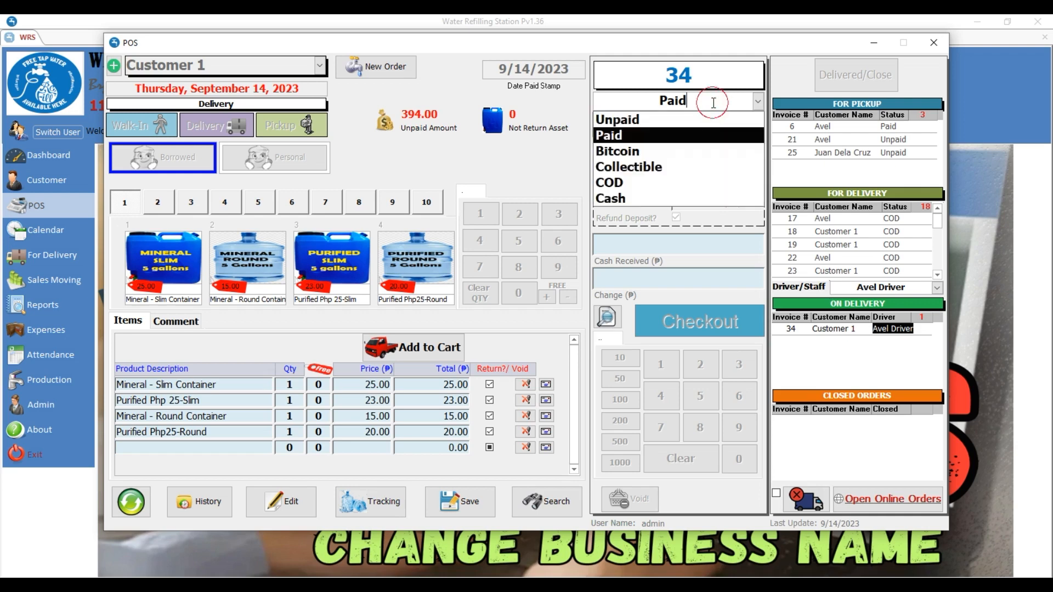
{"action": "left_click", "coordinate": [654, 136]}
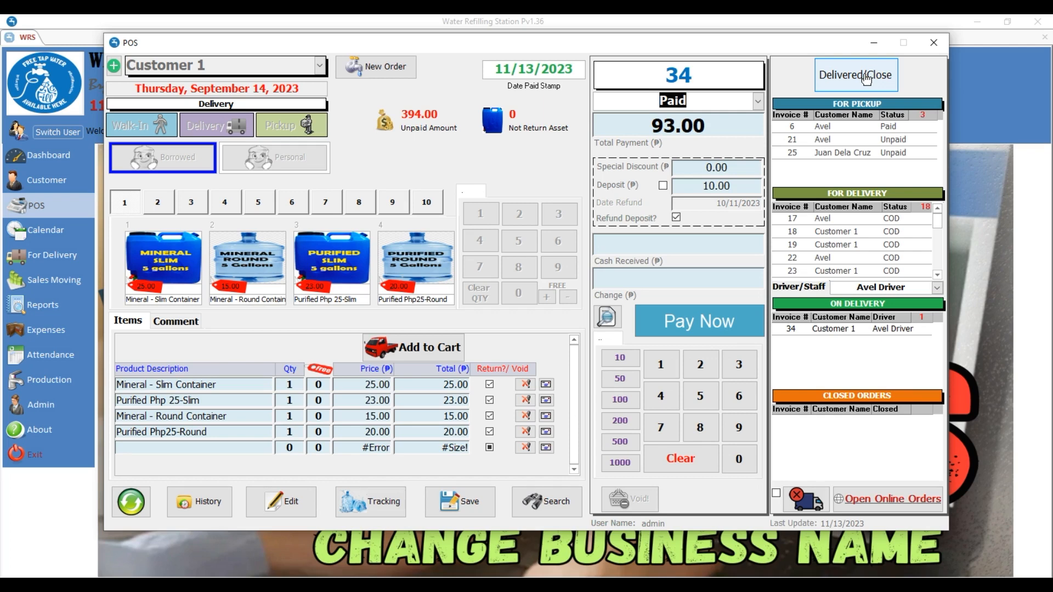
{"action": "left_click", "coordinate": [866, 78]}
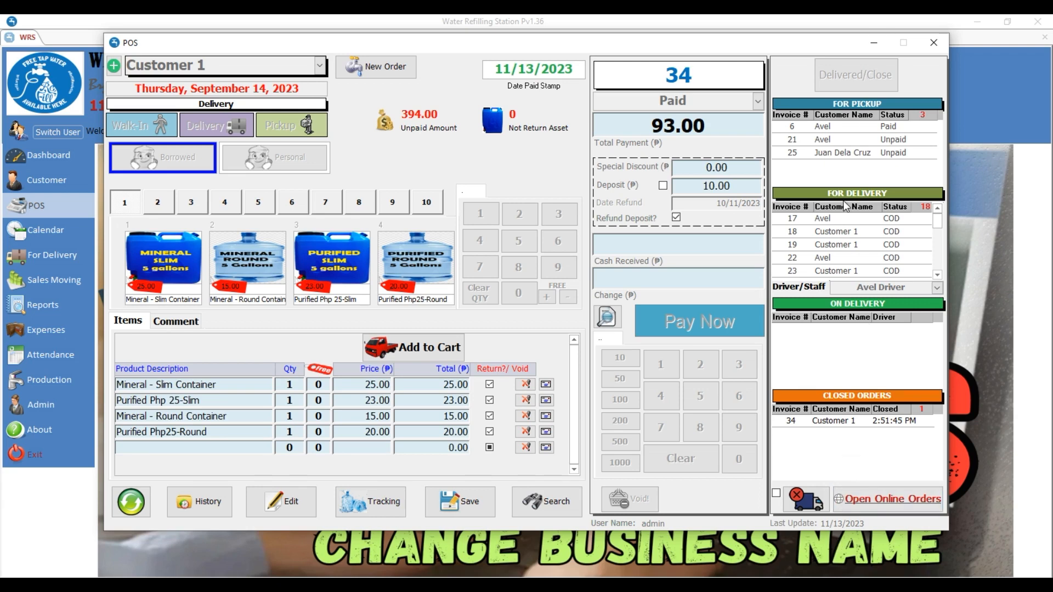
- Open the last order under For Pickup, dismiss its customer notification, edit its status to Paid, and mark it delivered and closed
{"action": "left_click", "coordinate": [840, 153]}
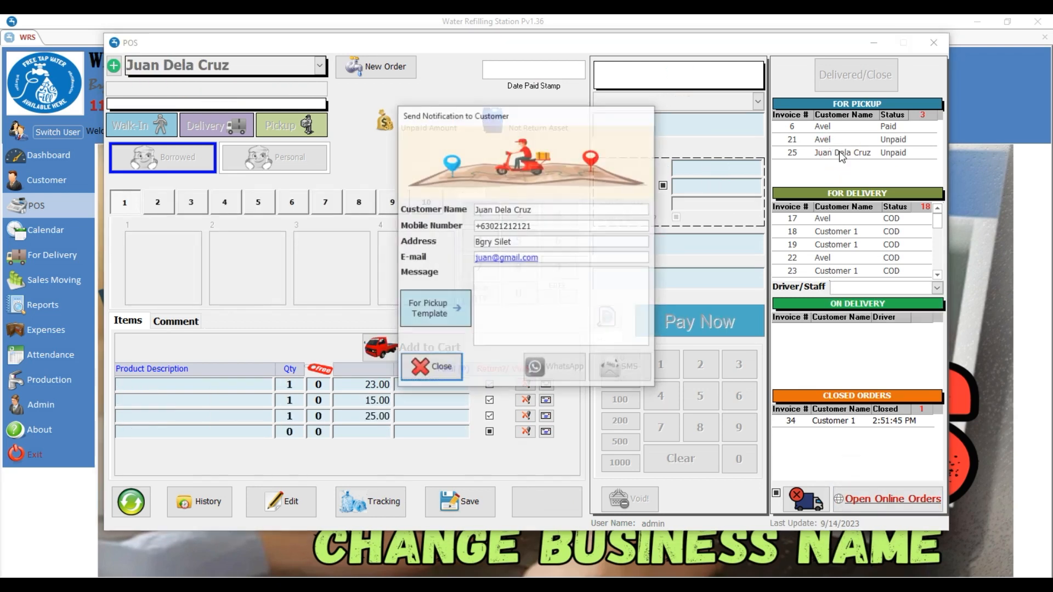
{"action": "left_click", "coordinate": [436, 365]}
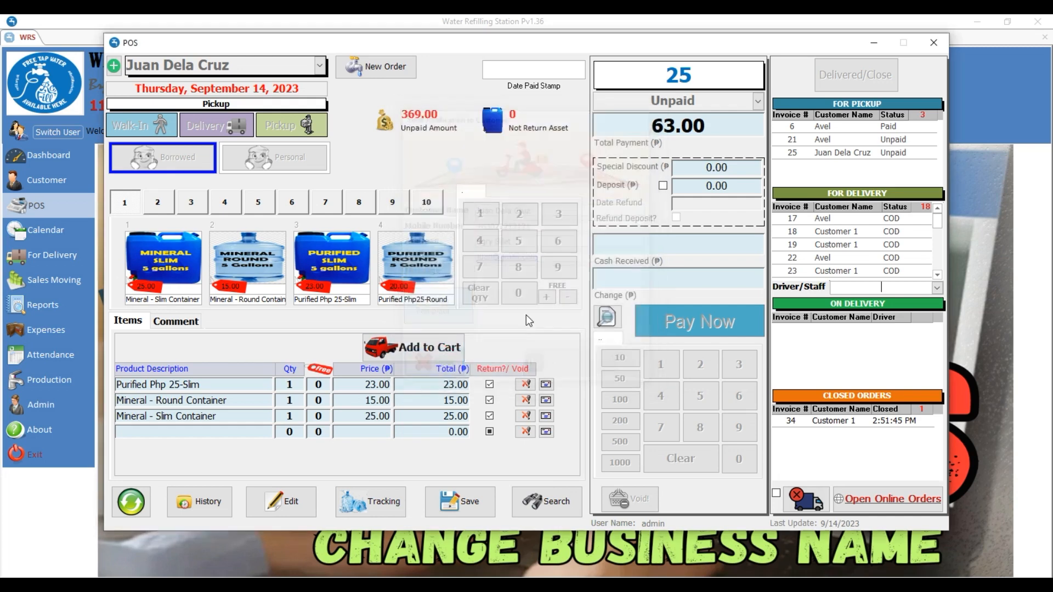
{"action": "left_click", "coordinate": [281, 500]}
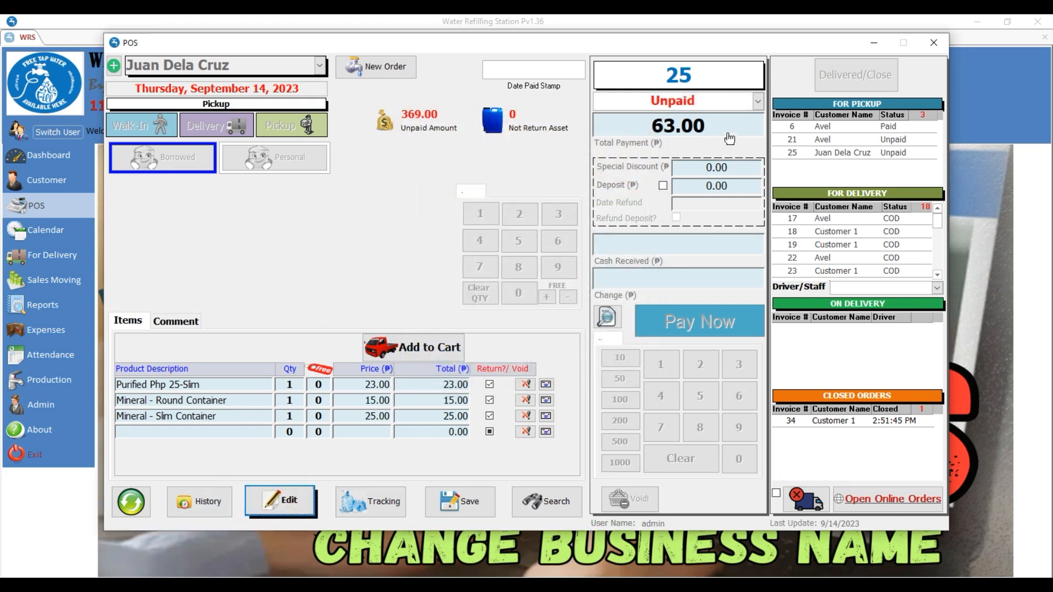
{"action": "left_click", "coordinate": [686, 100]}
{"action": "left_click", "coordinate": [688, 143]}
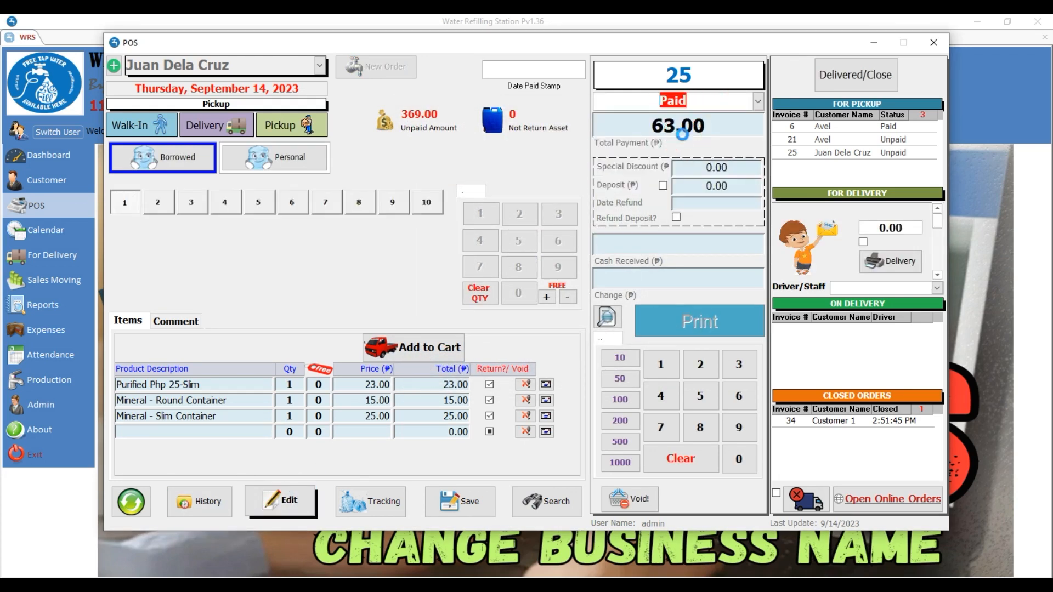
{"action": "left_click", "coordinate": [829, 77]}
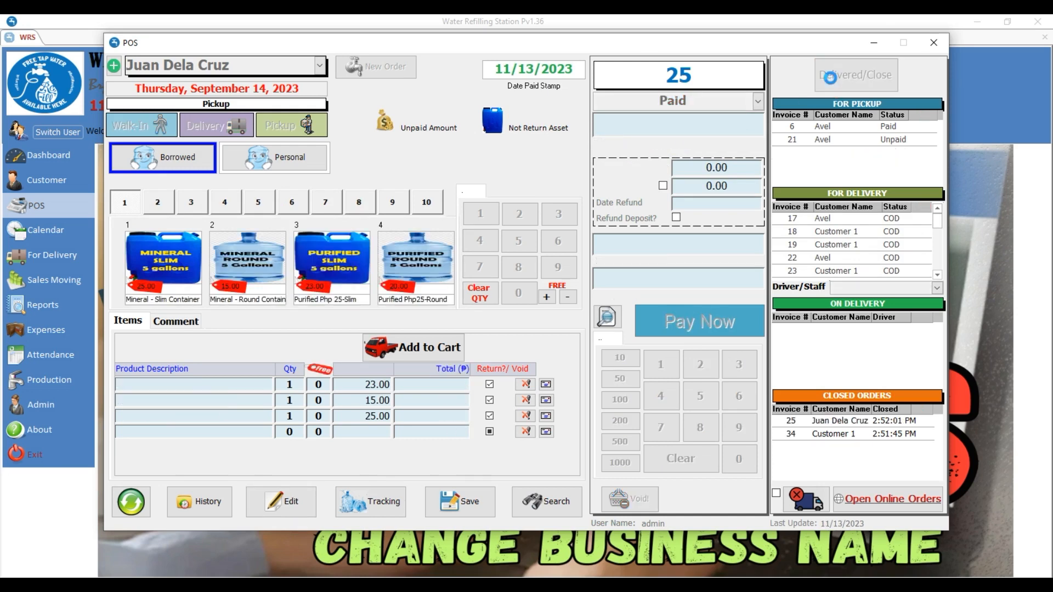
- Close the POS window and open System Settings 2 in the administrator's Business Settings, dismissing the validation message
{"action": "left_click", "coordinate": [933, 42]}
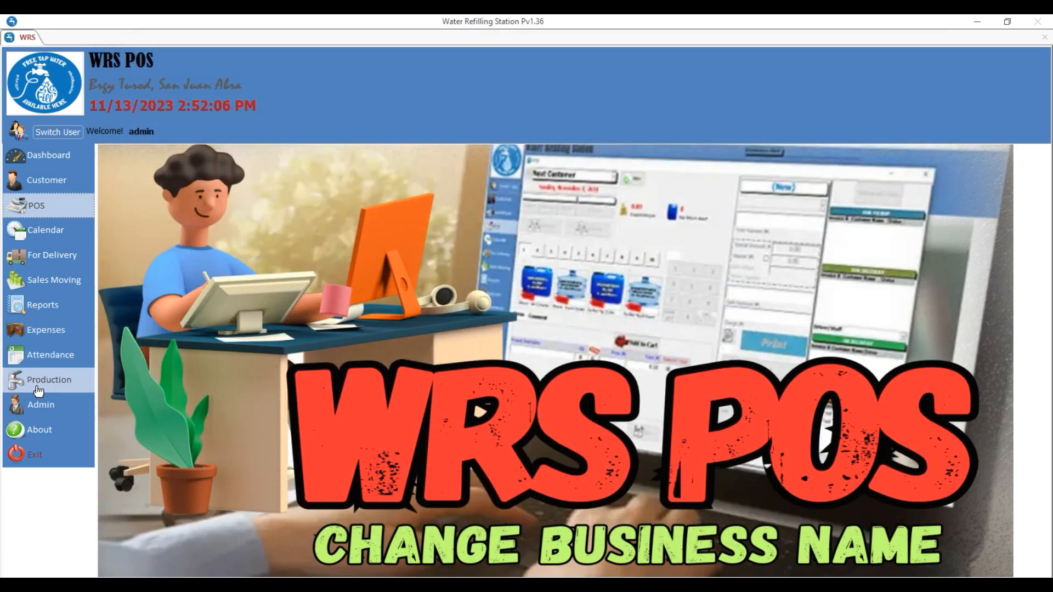
{"action": "left_click", "coordinate": [39, 405]}
{"action": "left_click", "coordinate": [541, 187]}
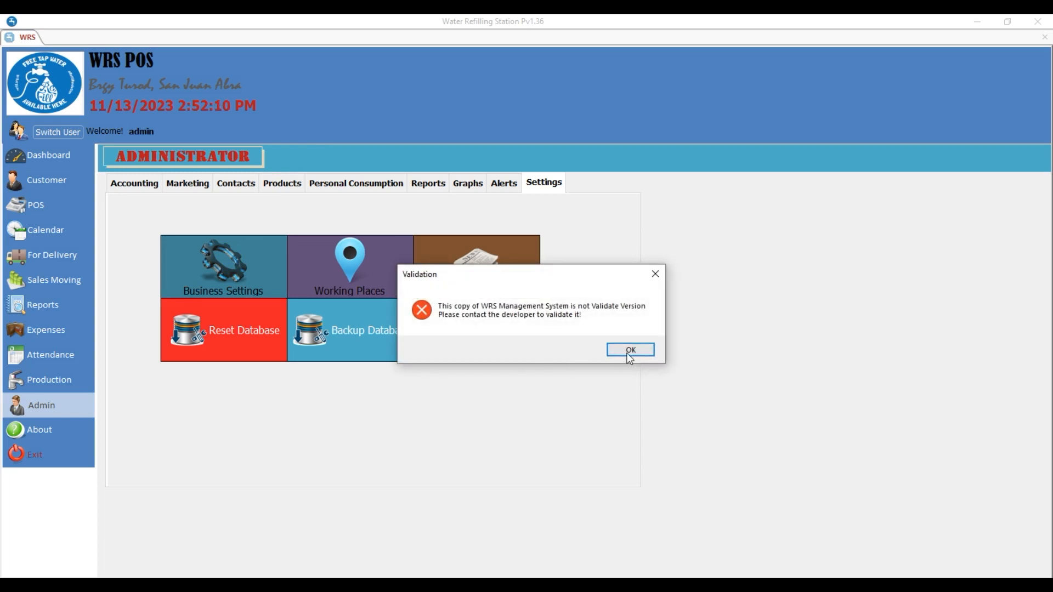
{"action": "left_click", "coordinate": [630, 351]}
{"action": "left_click", "coordinate": [424, 145]}
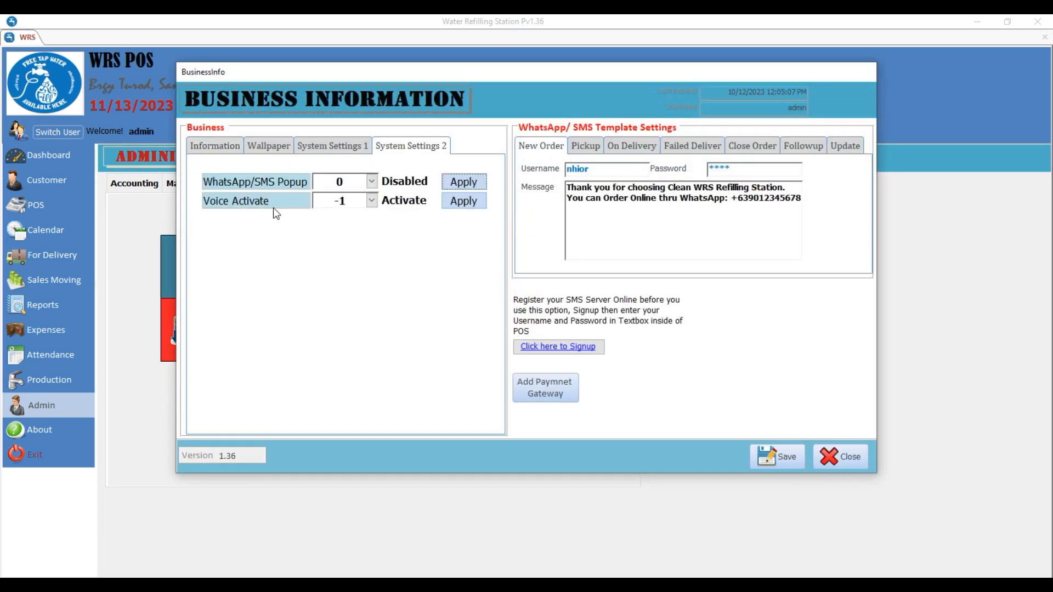
- Set Voice Activate to 0 (Disabled), apply and confirm the update, and close the business information
{"action": "left_click", "coordinate": [371, 201]}
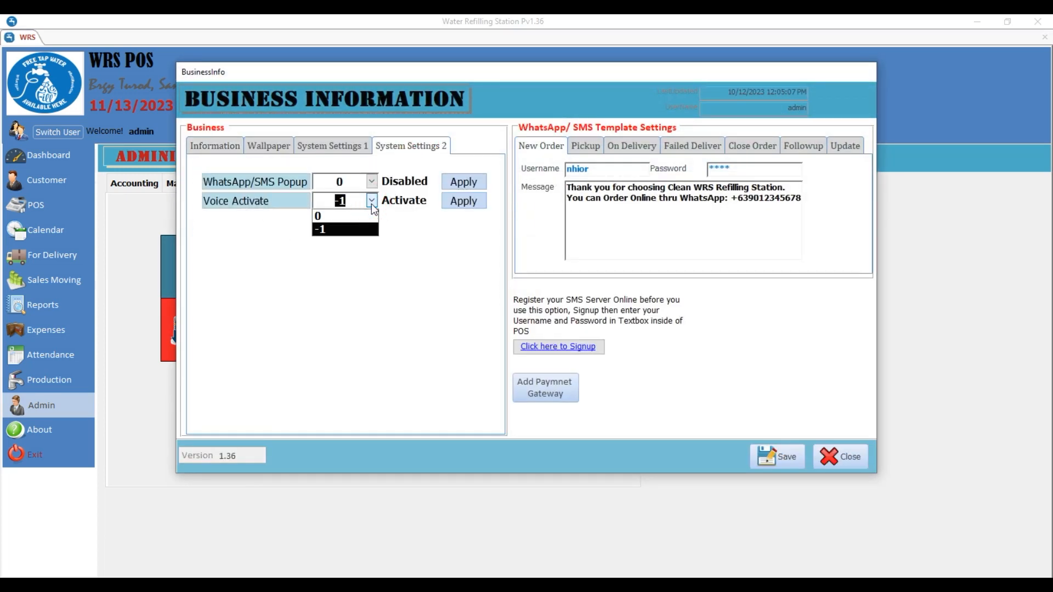
{"action": "left_click", "coordinate": [361, 215]}
{"action": "left_click", "coordinate": [458, 210]}
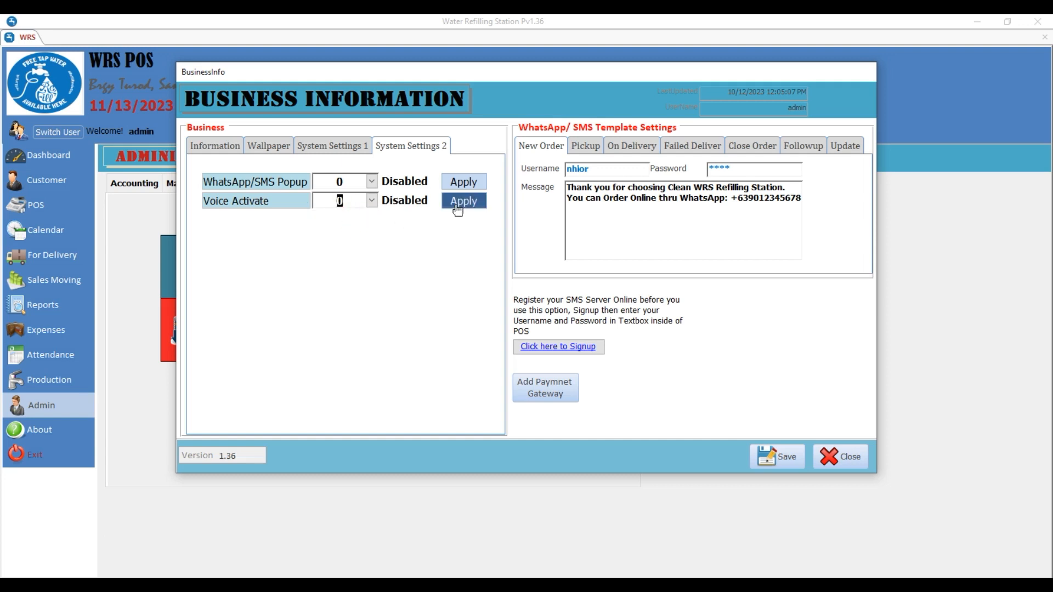
{"action": "left_click", "coordinate": [458, 202]}
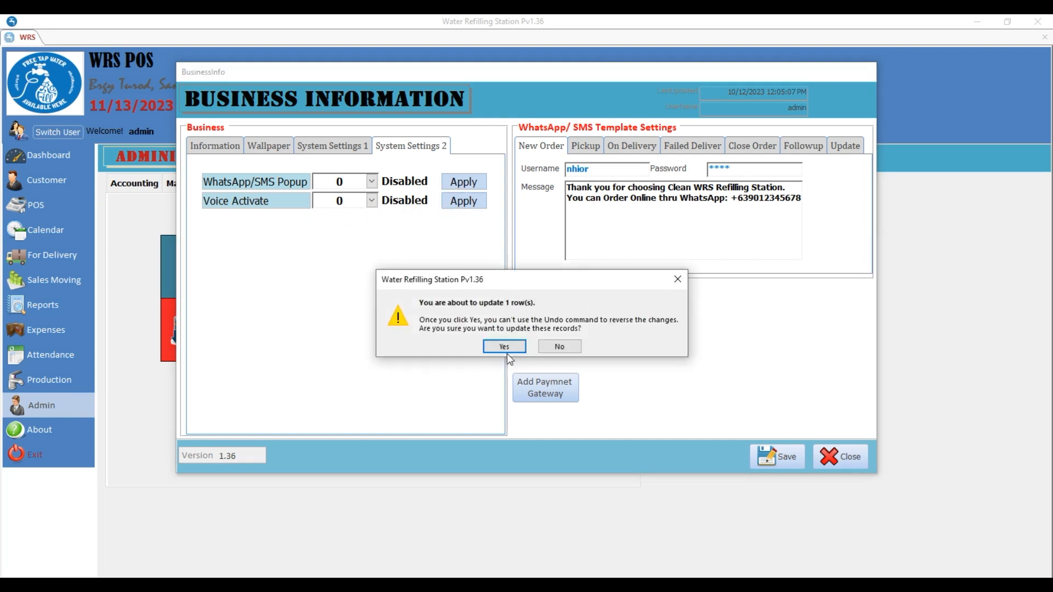
{"action": "left_click", "coordinate": [505, 347]}
{"action": "left_click", "coordinate": [575, 342]}
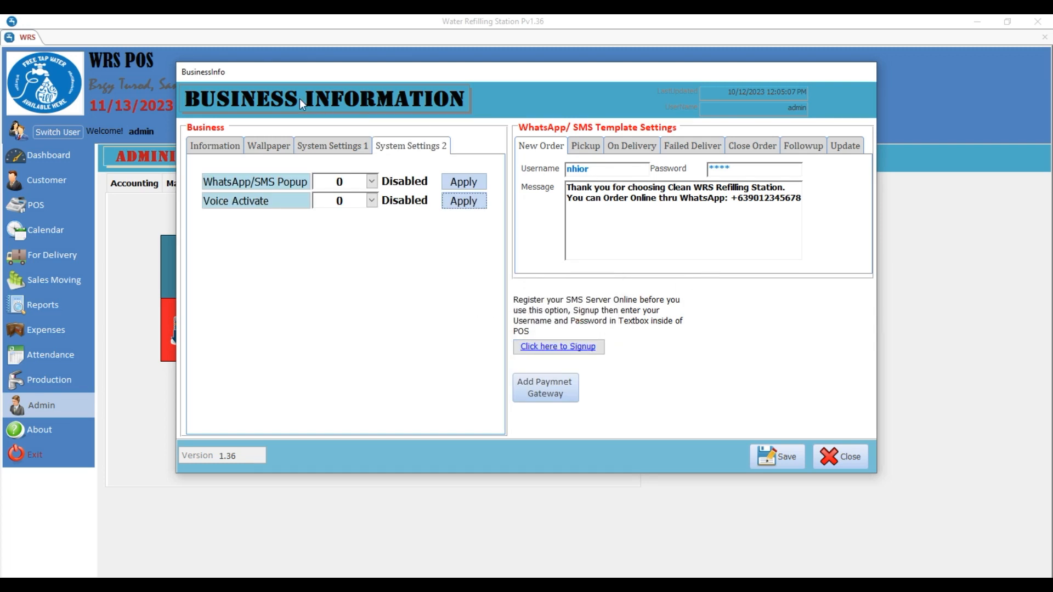
{"action": "left_click", "coordinate": [830, 463]}
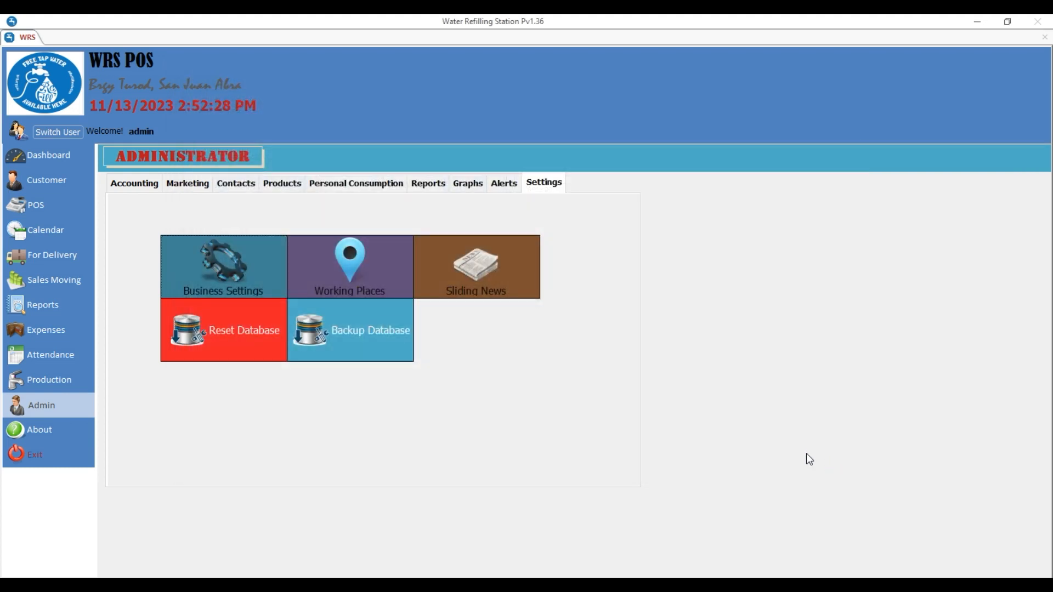
- Save WRS 1 as a business name under Working Places and close the form
{"action": "left_click", "coordinate": [354, 287]}
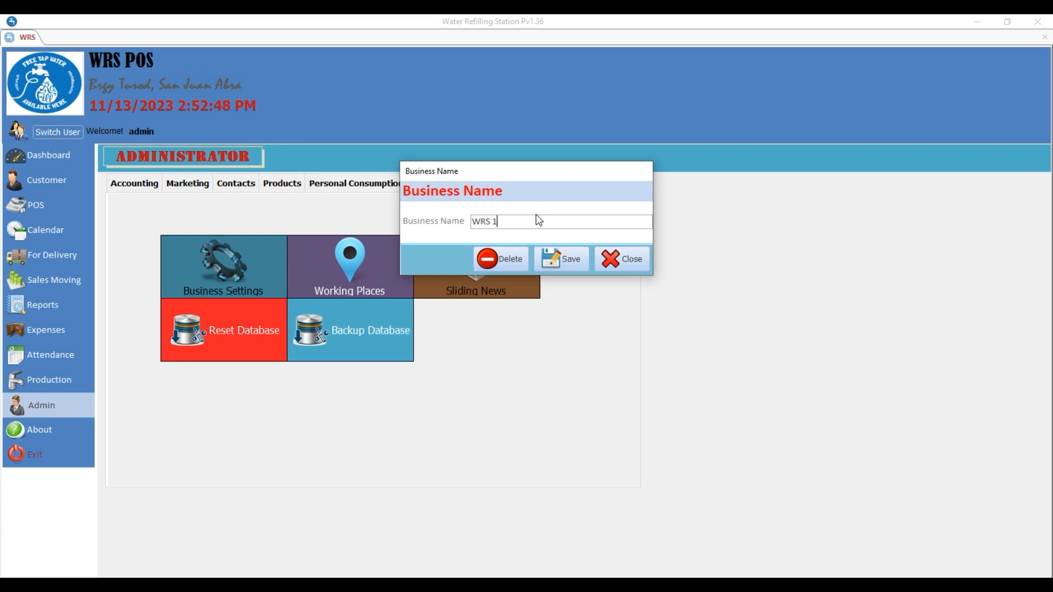
{"action": "left_click", "coordinate": [553, 262]}
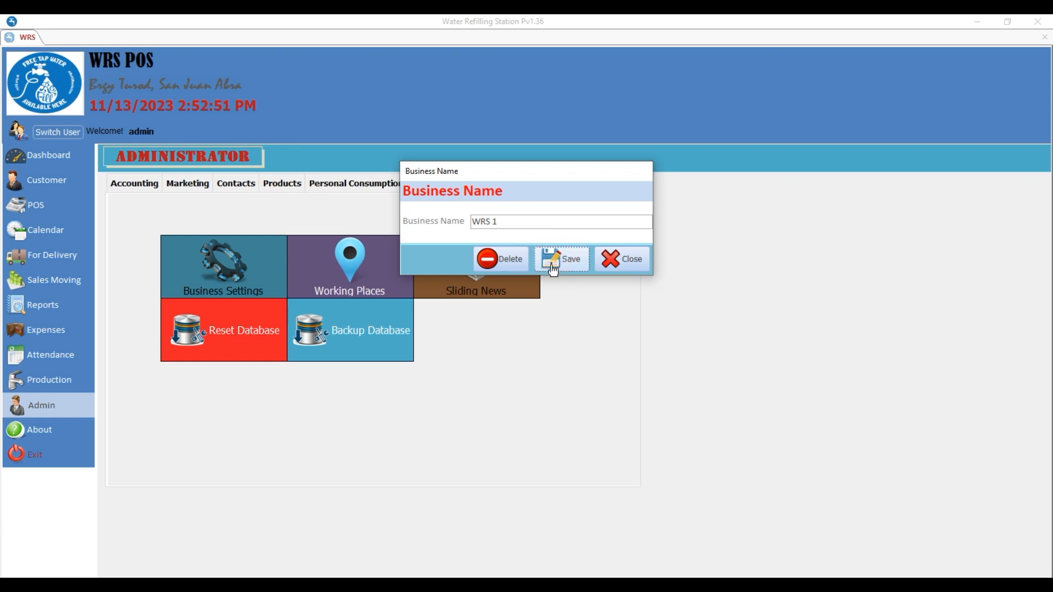
{"action": "left_click", "coordinate": [624, 263]}
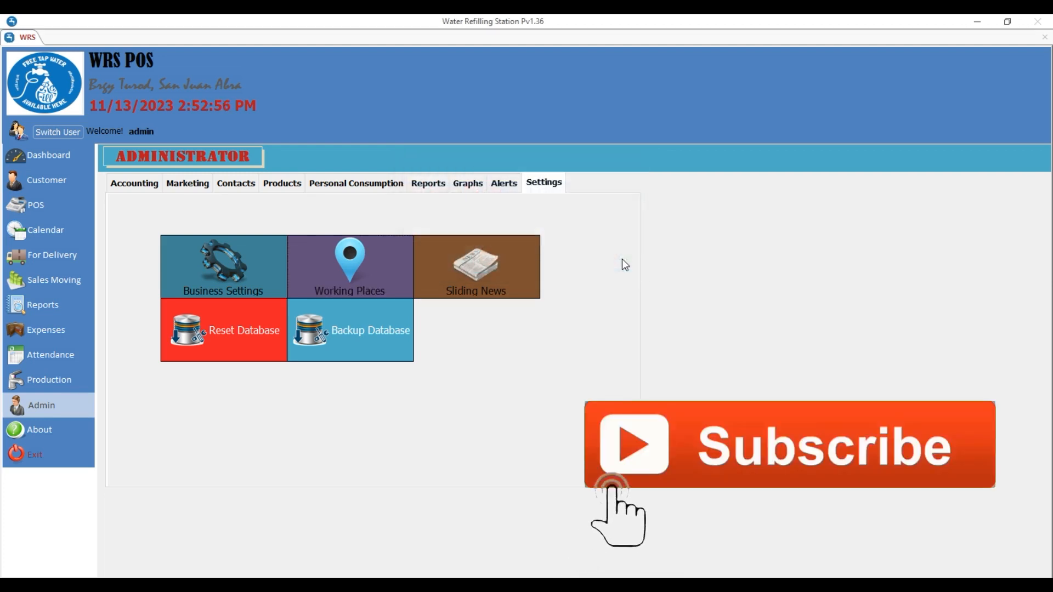
- Write a Sliding News entry reading "Testtsts" and save it
{"action": "left_click", "coordinate": [496, 268]}
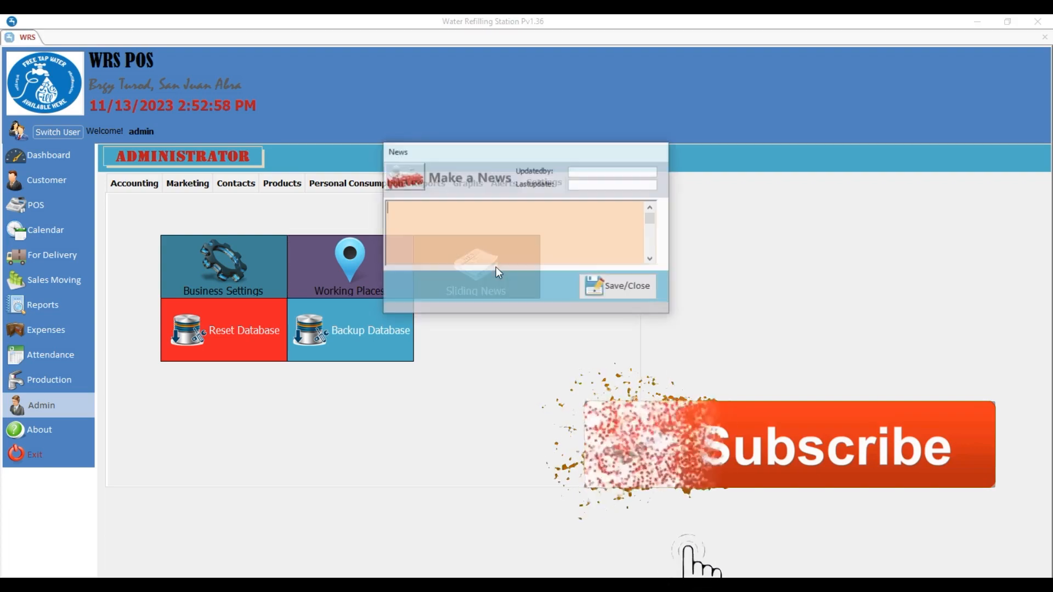
{"action": "left_click", "coordinate": [499, 219]}
{"action": "type", "text": "Testtst"}
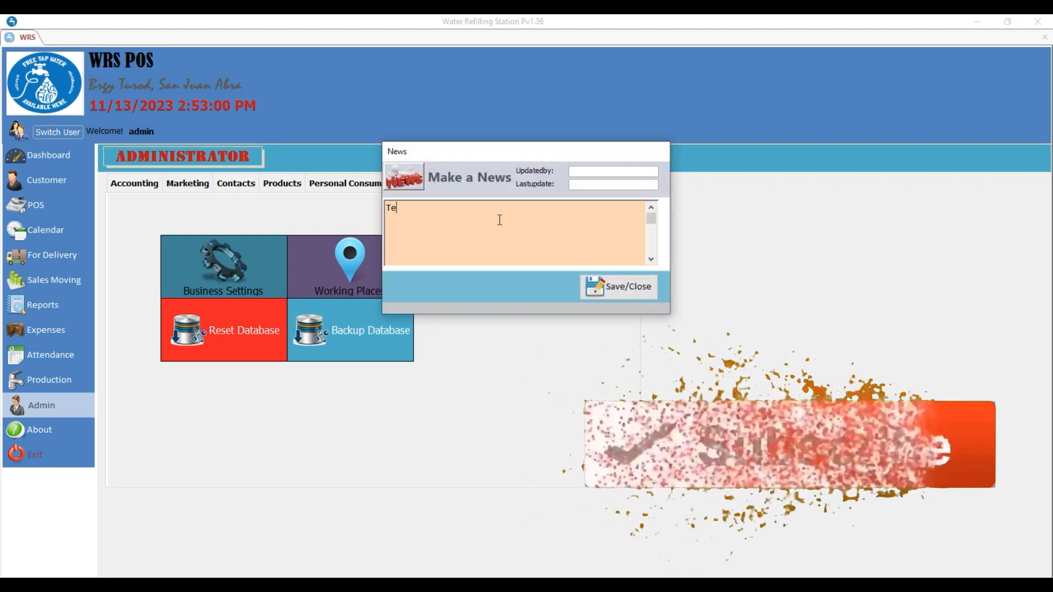
{"action": "left_click", "coordinate": [636, 286]}
- Look through every administrator section in order, from Accounting through Settings
{"action": "left_click", "coordinate": [145, 183]}
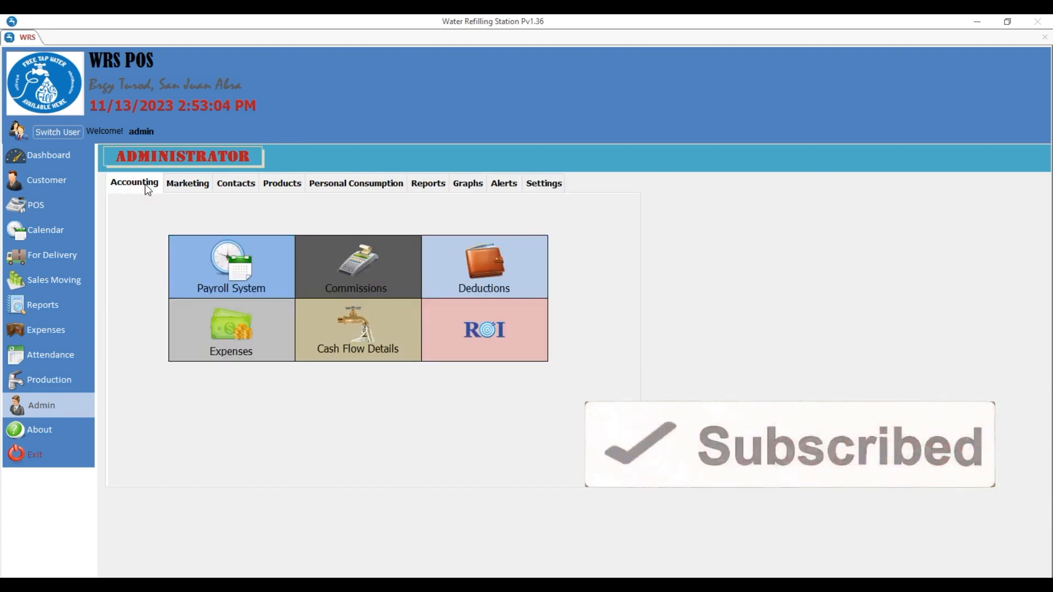
{"action": "left_click", "coordinate": [174, 186]}
{"action": "left_click", "coordinate": [236, 183]}
{"action": "left_click", "coordinate": [282, 183]}
{"action": "left_click", "coordinate": [369, 184]}
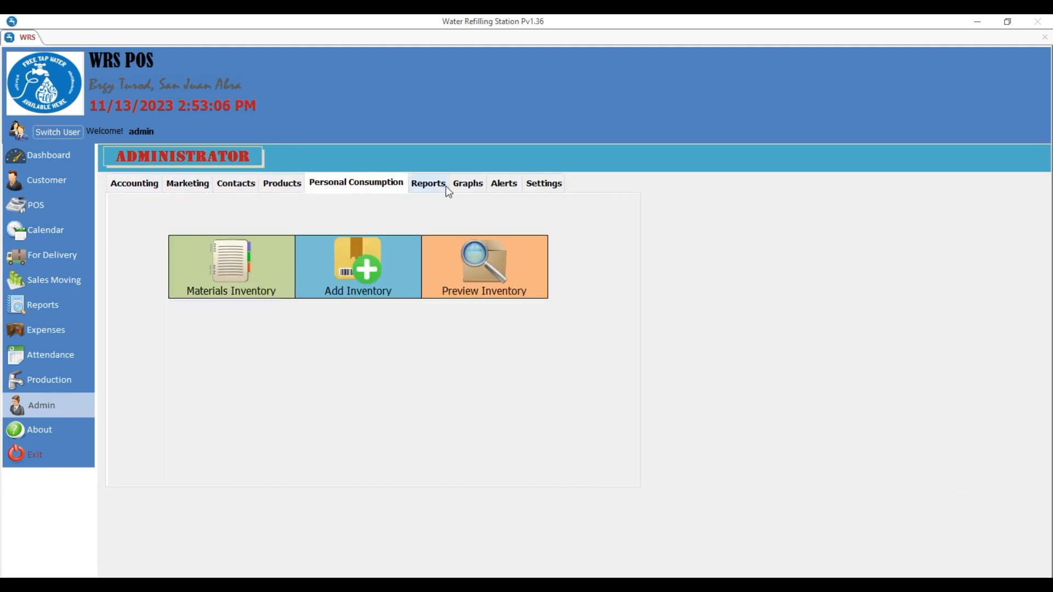
{"action": "left_click", "coordinate": [444, 186]}
{"action": "left_click", "coordinate": [468, 183]}
{"action": "left_click", "coordinate": [504, 183]}
{"action": "left_click", "coordinate": [544, 183]}
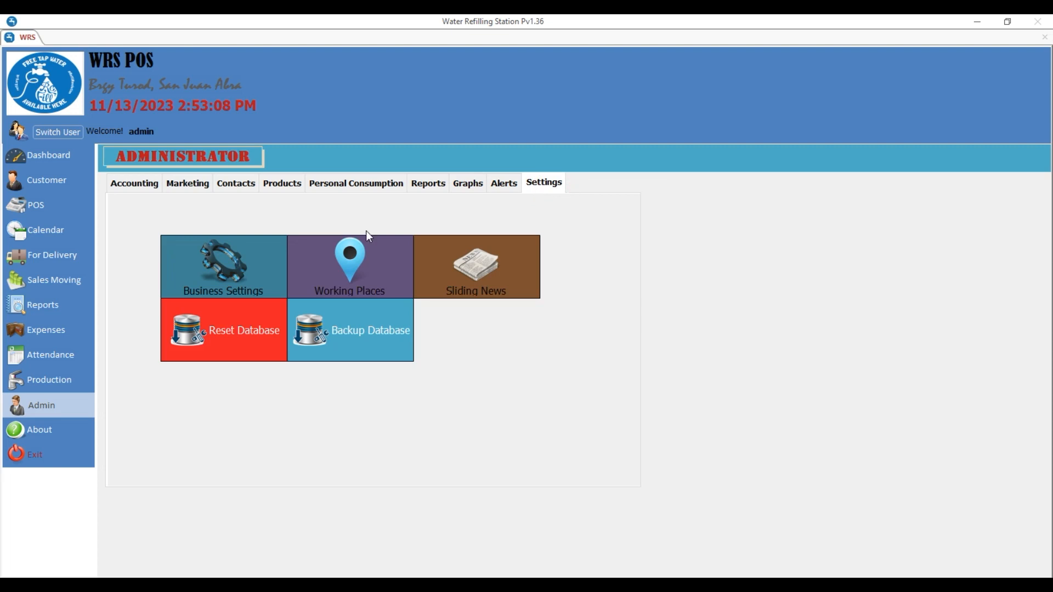
- Reload the administrator area and review its Marketing, Contacts, Products, Personal Consumption, Reports, Alerts and Settings sections again
{"action": "left_click", "coordinate": [40, 412]}
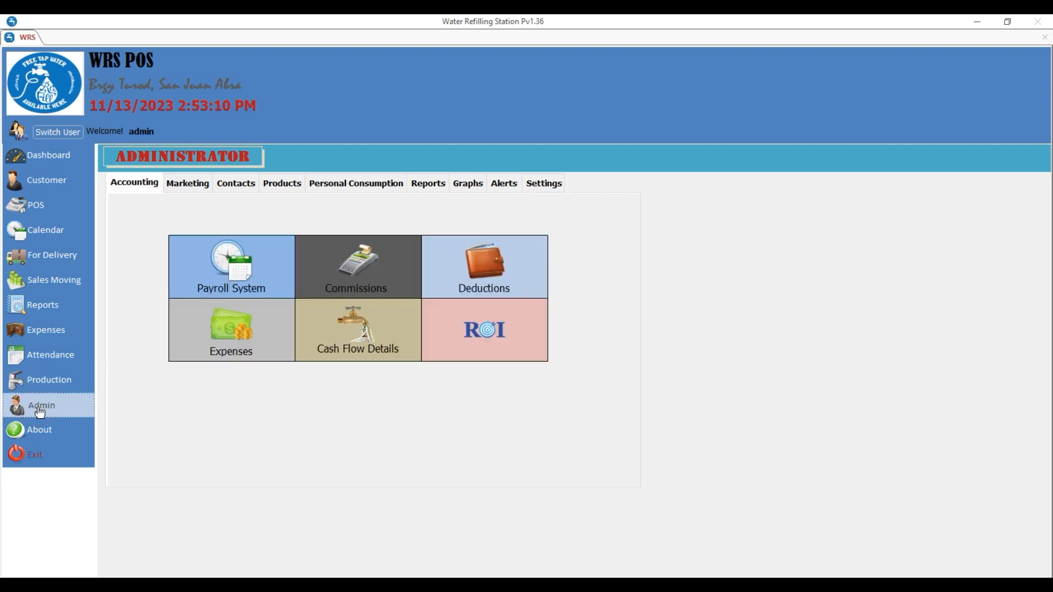
{"action": "left_click", "coordinate": [188, 183]}
{"action": "left_click", "coordinate": [236, 183]}
{"action": "left_click", "coordinate": [282, 182]}
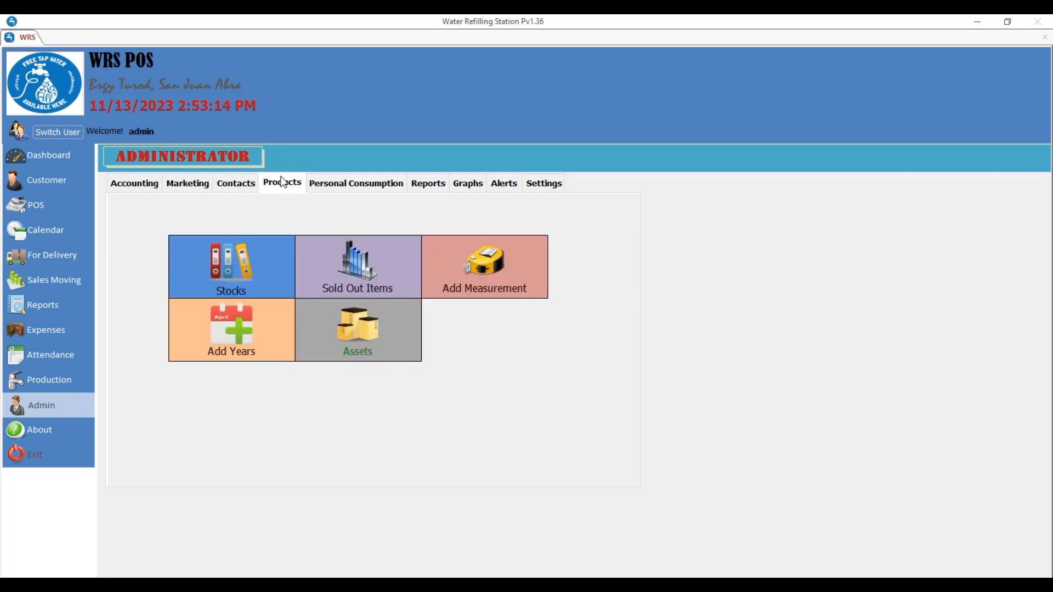
{"action": "left_click", "coordinate": [351, 182]}
{"action": "left_click", "coordinate": [431, 183]}
{"action": "left_click", "coordinate": [504, 182]}
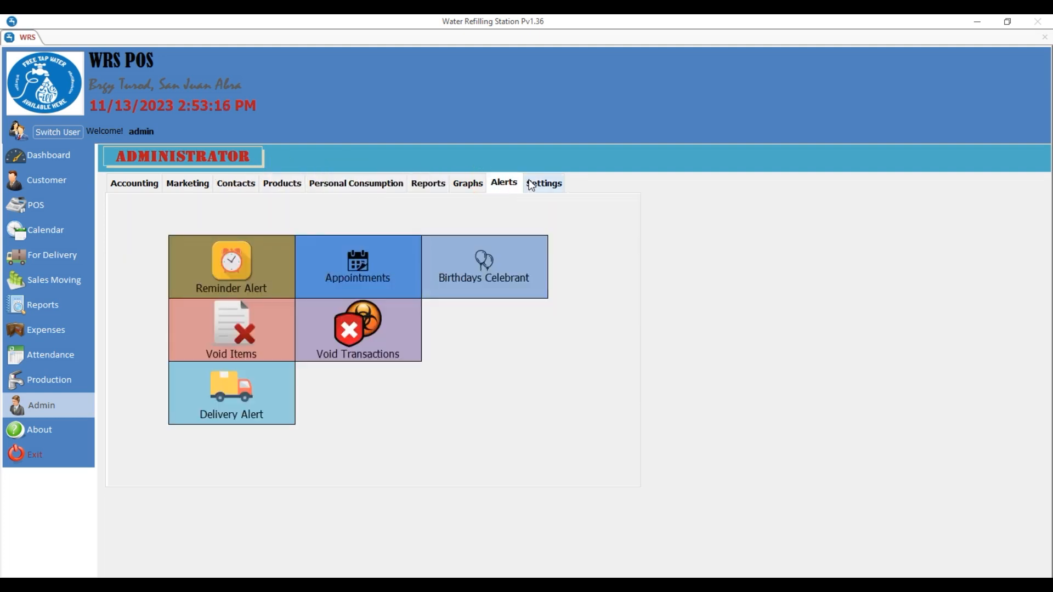
{"action": "left_click", "coordinate": [542, 183]}
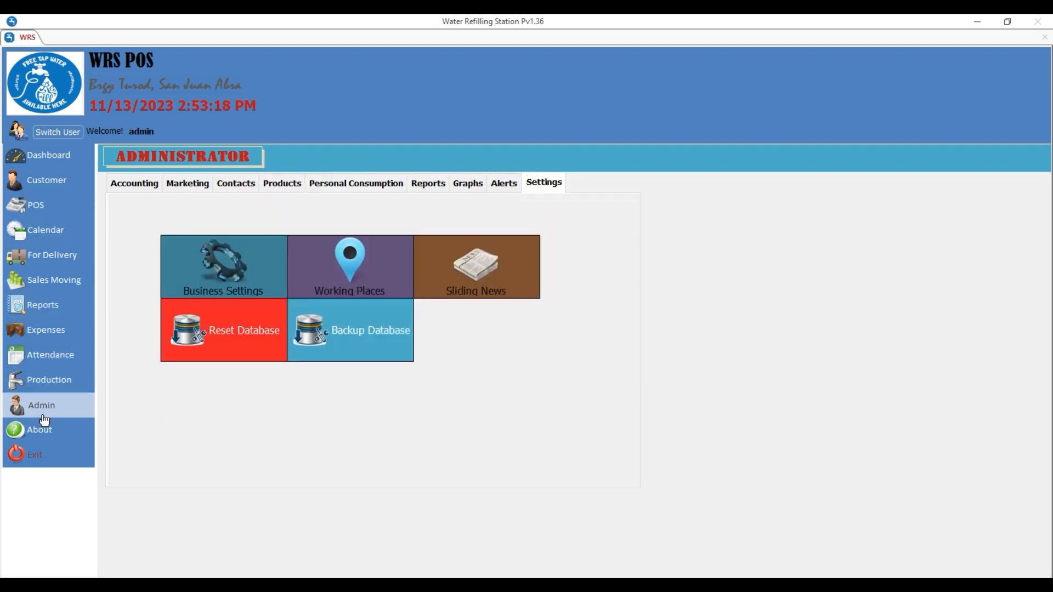
- View the About page and the Dashboard, and reopen the saved Sliding News entry in the administrator settings to check it
{"action": "left_click", "coordinate": [34, 431]}
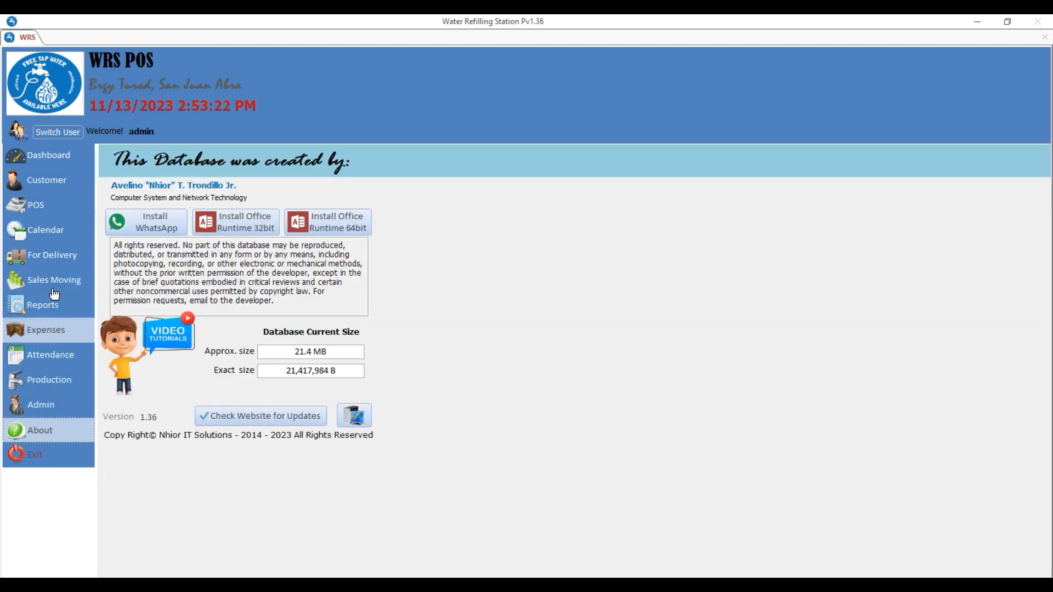
{"action": "left_click", "coordinate": [49, 154]}
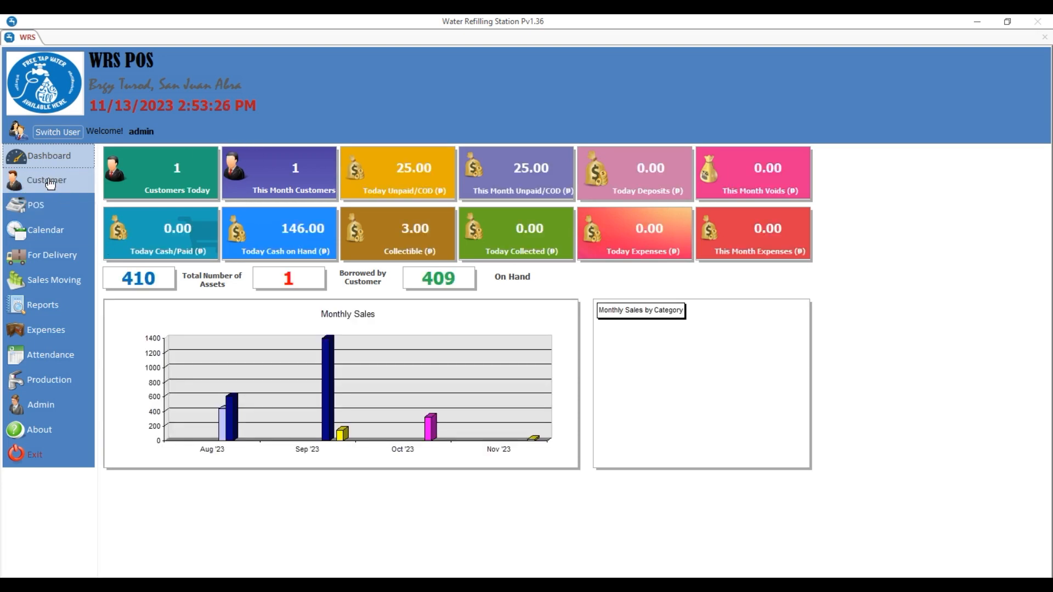
{"action": "left_click", "coordinate": [44, 405]}
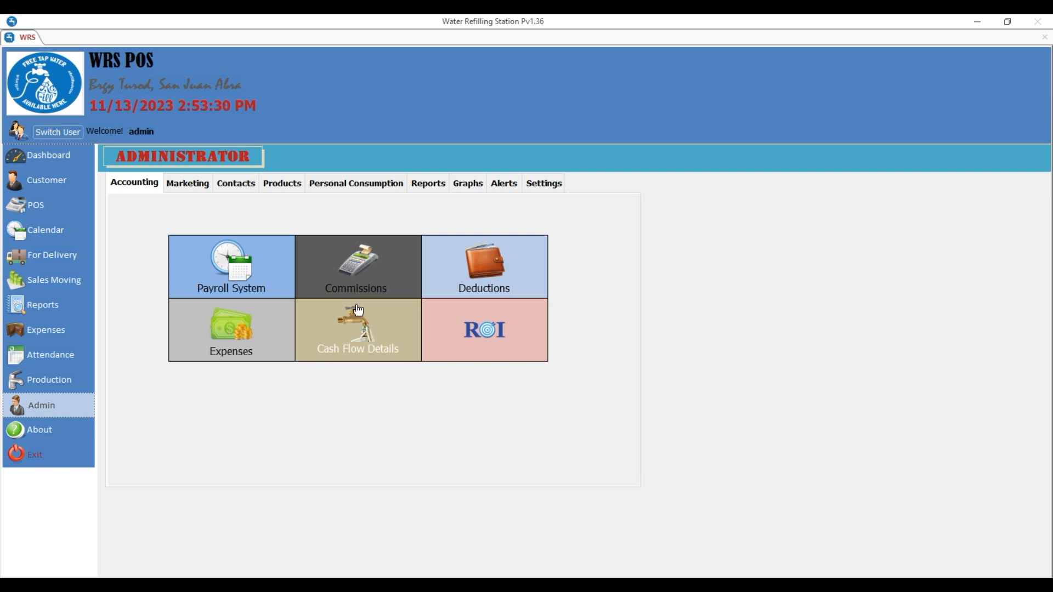
{"action": "left_click", "coordinate": [542, 186]}
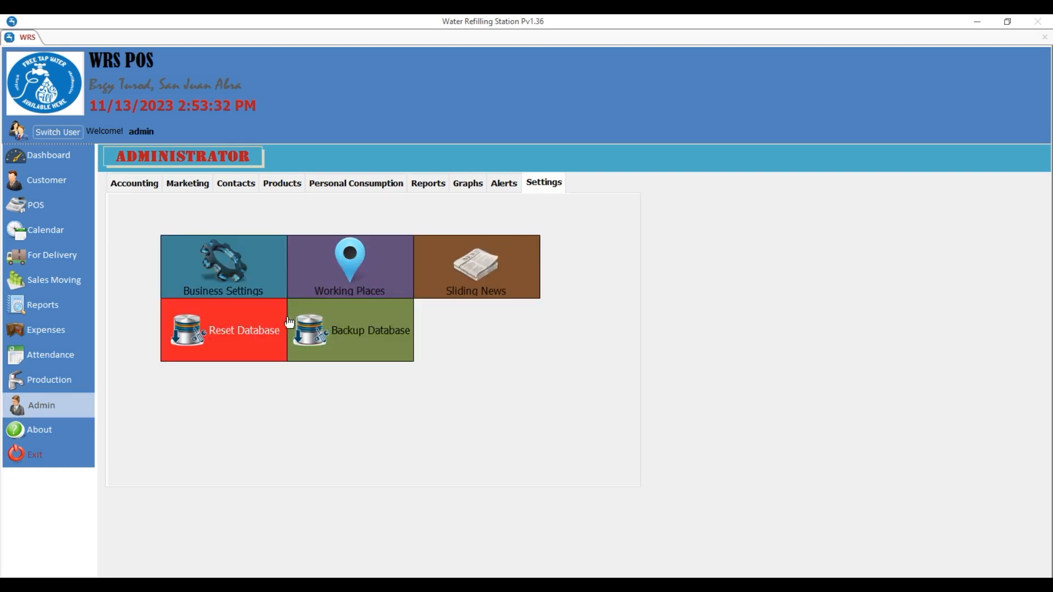
{"action": "left_click", "coordinate": [479, 277]}
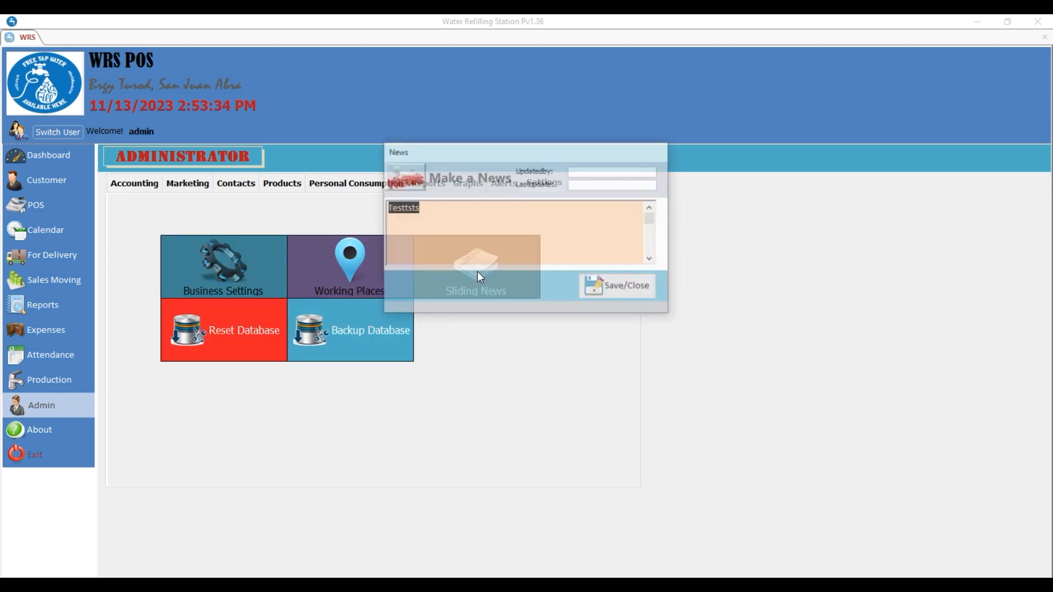
{"action": "left_click", "coordinate": [644, 293]}
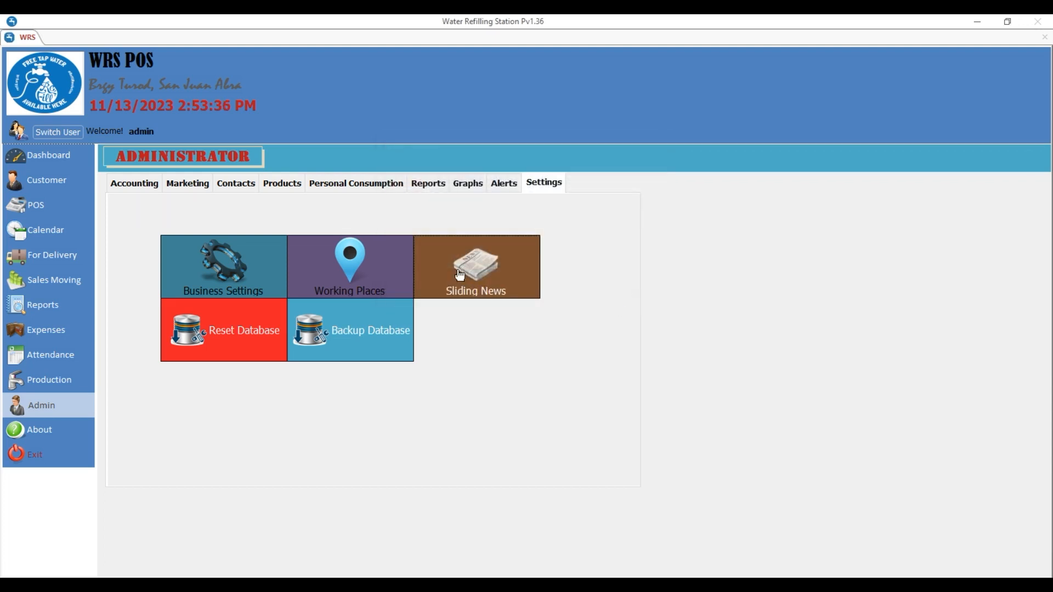
- Look through the administrator's Alerts, Graphs and Reports sections
{"action": "left_click", "coordinate": [497, 183]}
{"action": "left_click", "coordinate": [479, 187]}
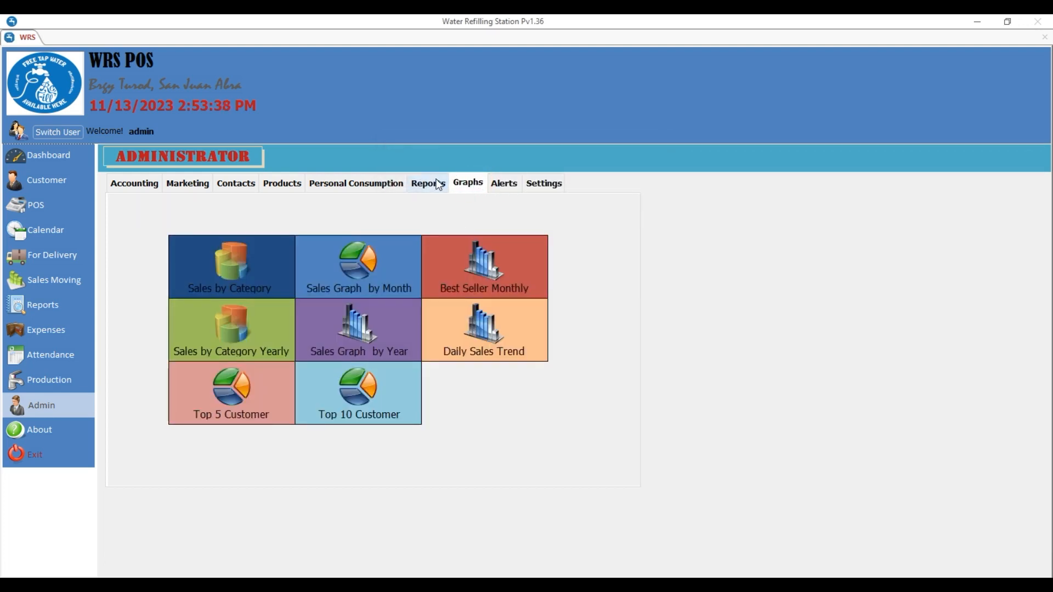
{"action": "left_click", "coordinate": [435, 182]}
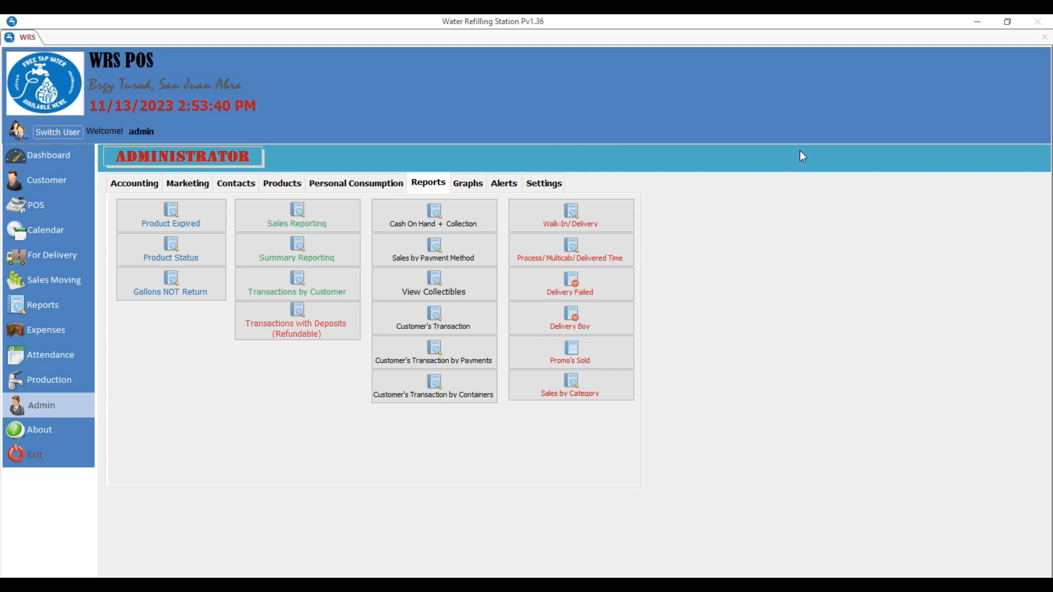
- View the Reset Database options in the administrator settings and close them without deleting any records
{"action": "left_click", "coordinate": [542, 182]}
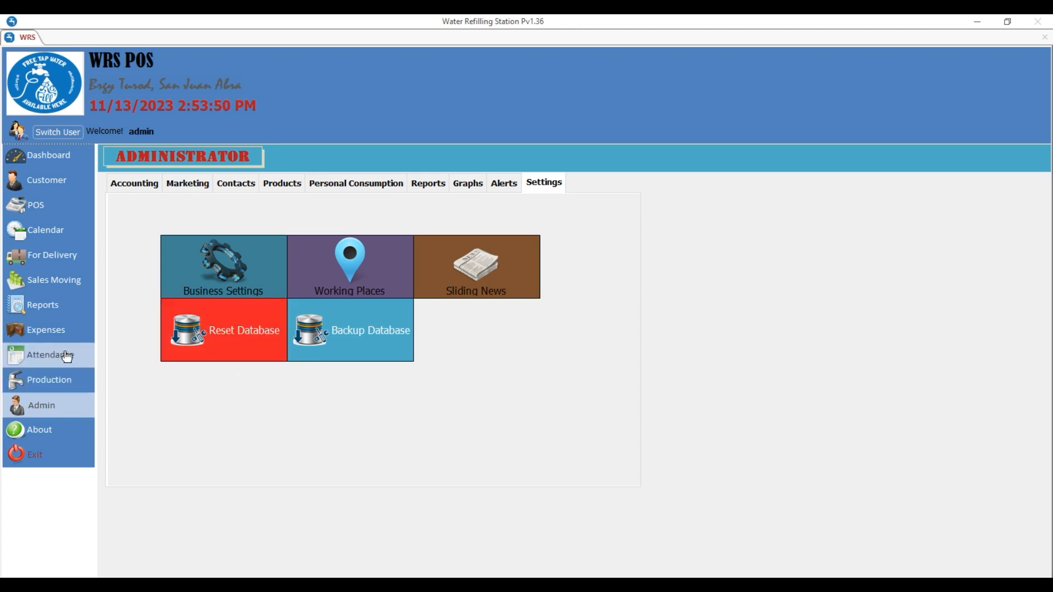
{"action": "left_click", "coordinate": [195, 340]}
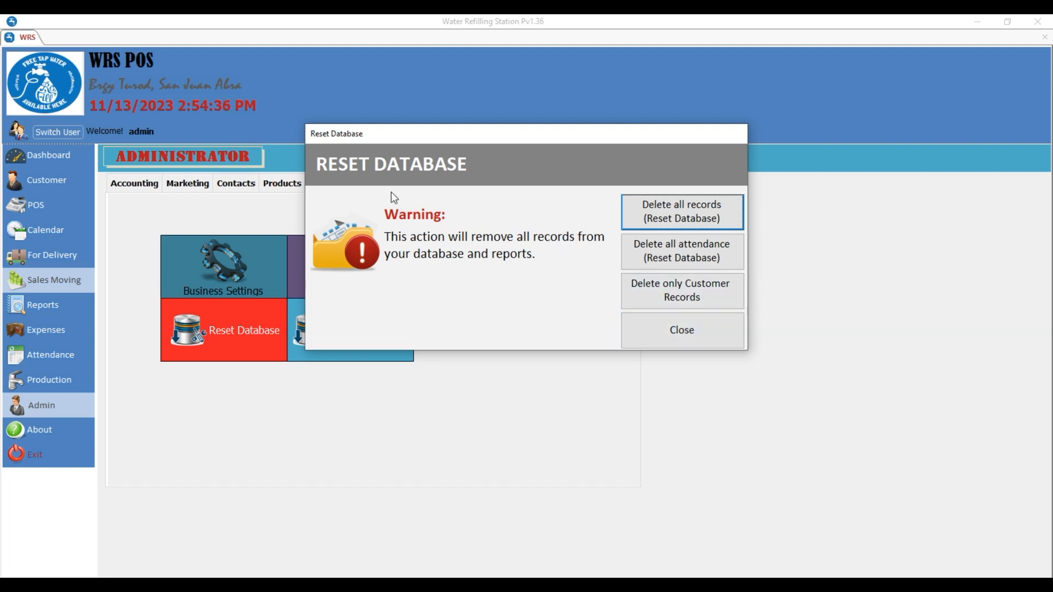
{"action": "left_click", "coordinate": [656, 336]}
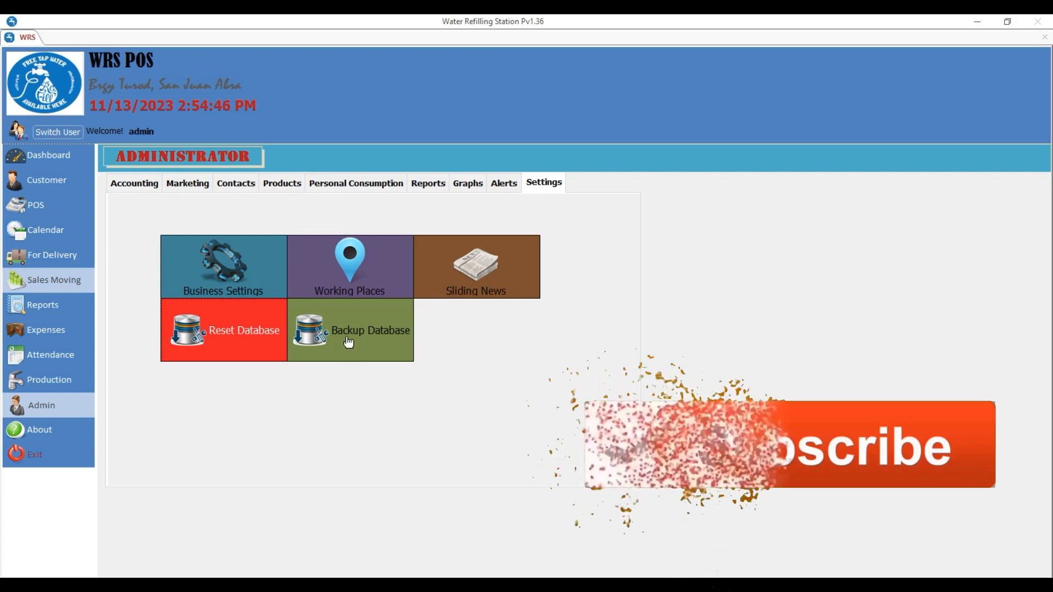
- Back up the database and open the DB backup folder on the desktop
{"action": "left_click", "coordinate": [348, 340]}
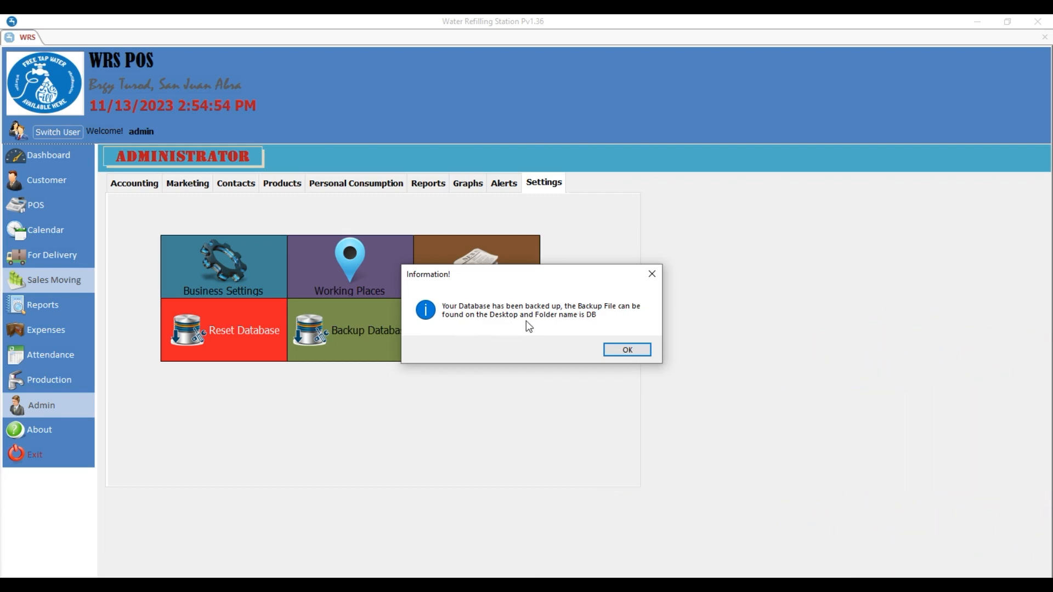
{"action": "left_click", "coordinate": [628, 351]}
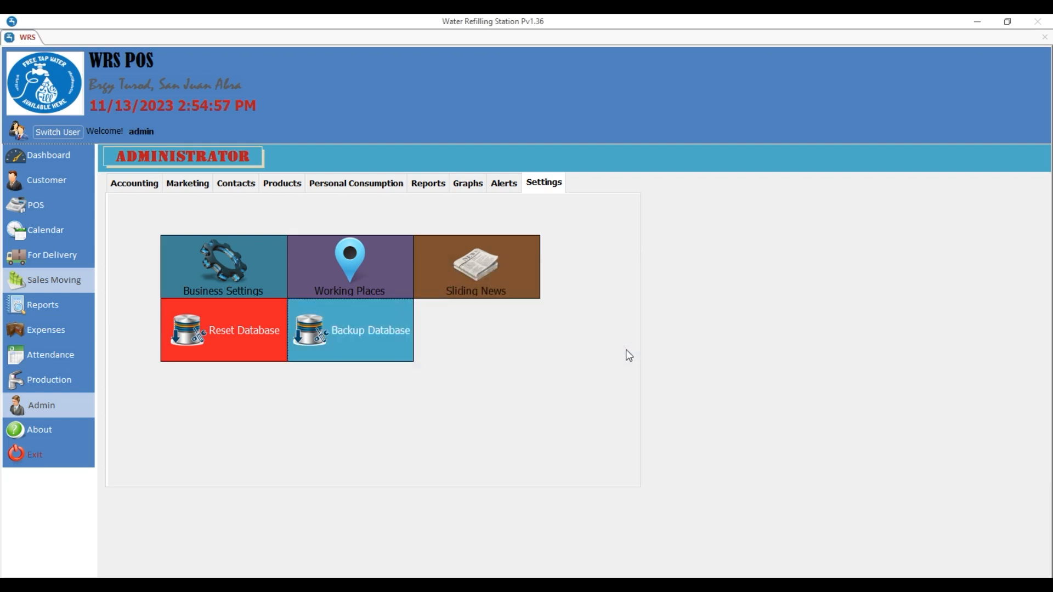
{"action": "left_click", "coordinate": [982, 22]}
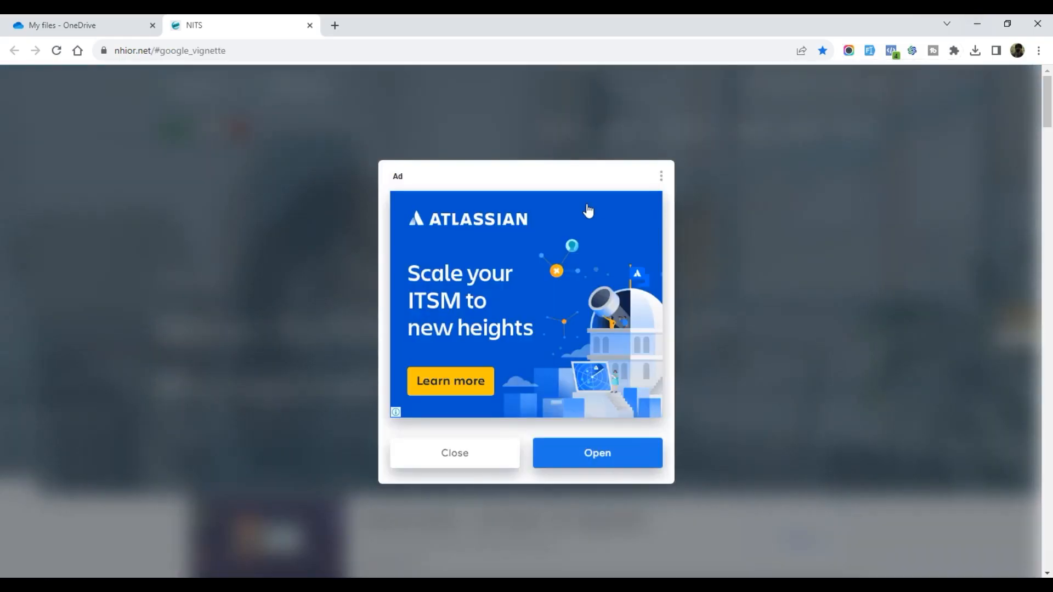
{"action": "left_click", "coordinate": [979, 24]}
{"action": "double_click", "coordinate": [272, 465]}
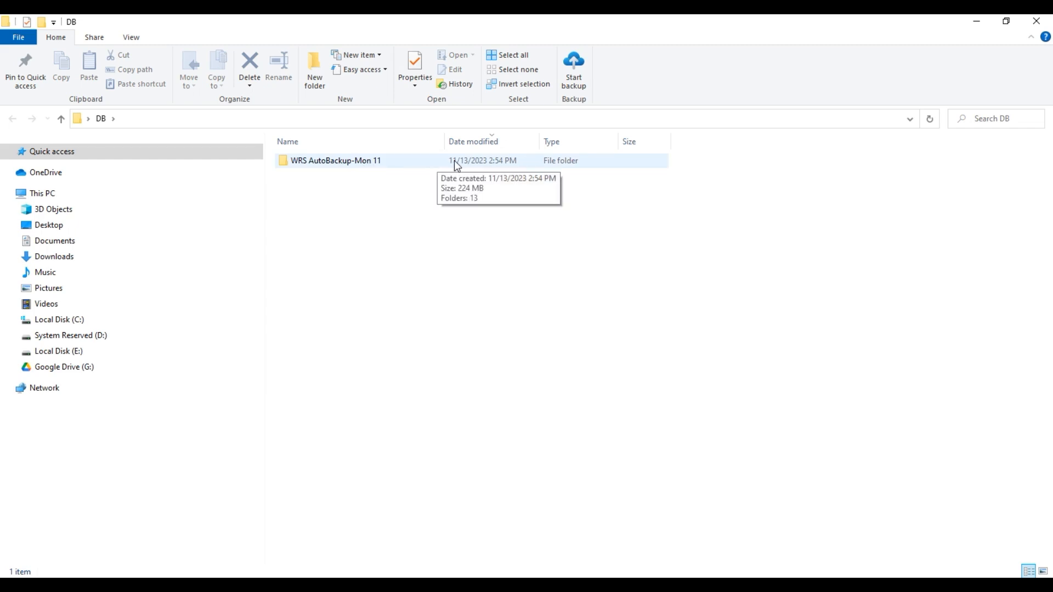
- Open the WRS AutoBackup-Mon 11 folder down to 13 > 2023, show the full file names and select WRS Management System_be.accdb
{"action": "double_click", "coordinate": [357, 165]}
{"action": "double_click", "coordinate": [356, 164]}
{"action": "double_click", "coordinate": [357, 165]}
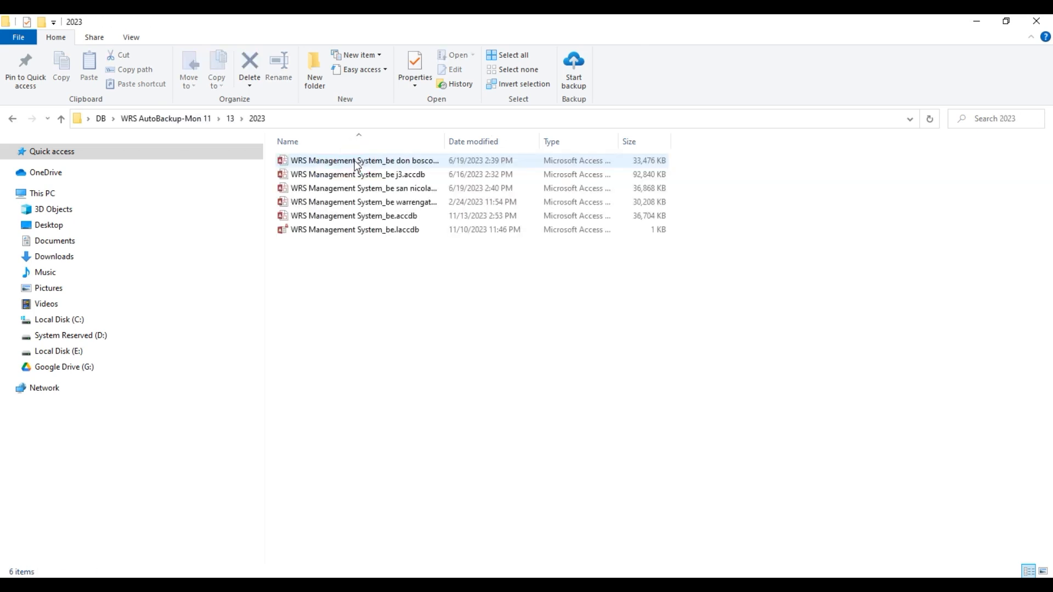
{"action": "double_click", "coordinate": [445, 141]}
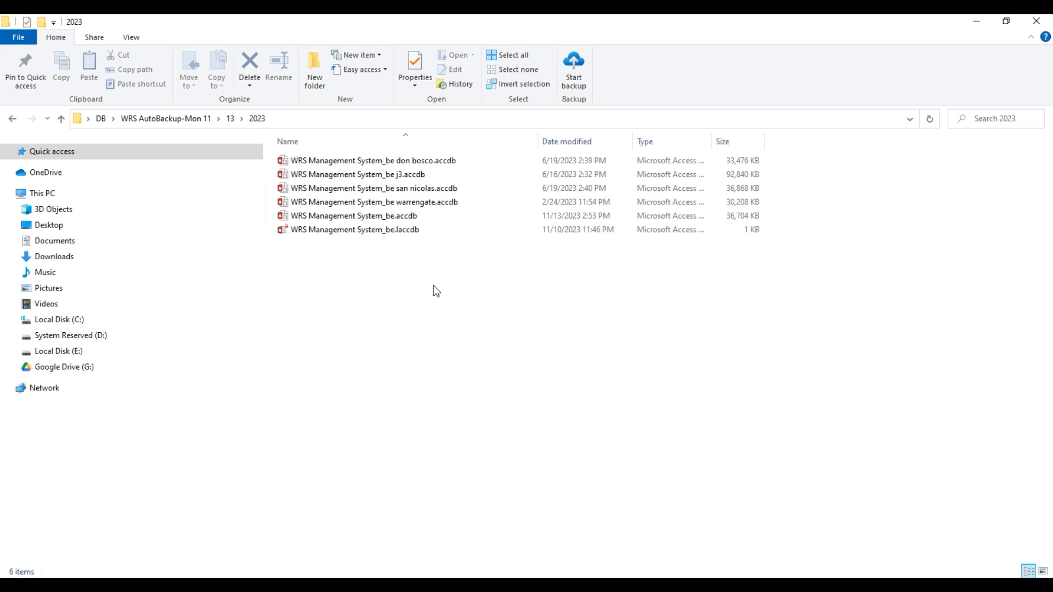
{"action": "left_click", "coordinate": [398, 220]}
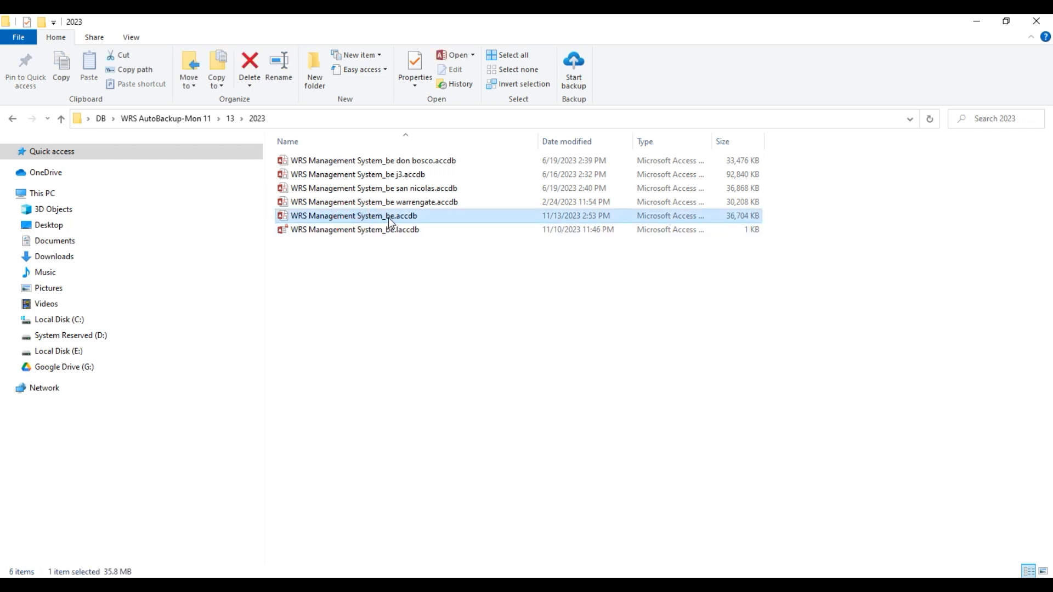
- Delete the don bosco, j3, san nicolas and warrengate database files, and return to the Accounting section of the Water Refilling Station administrator area
{"action": "left_click_drag", "start_coordinate": [270, 153], "coordinate": [326, 204]}
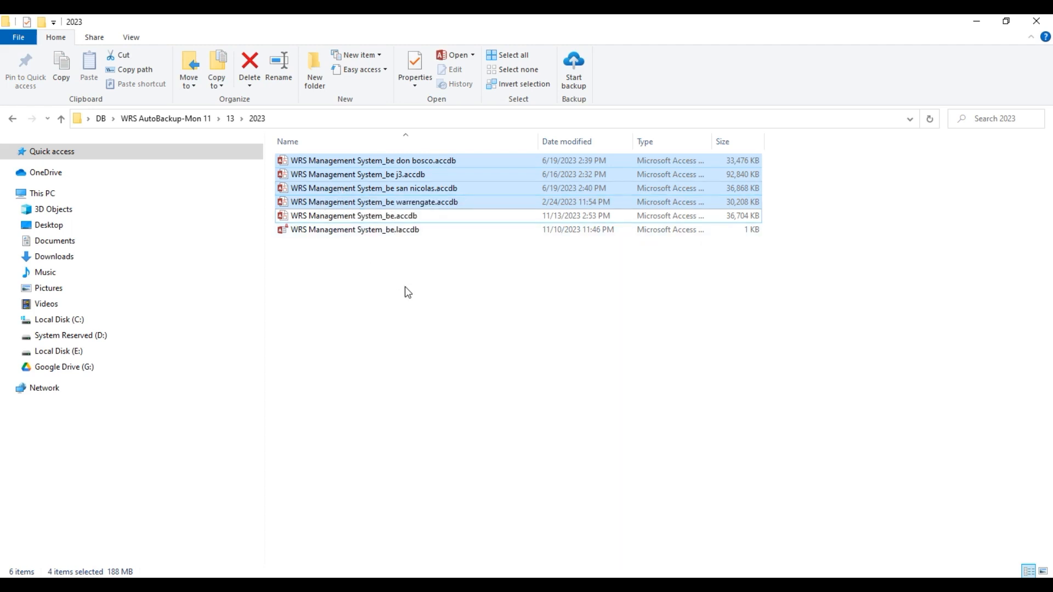
{"action": "key", "text": "Delete"}
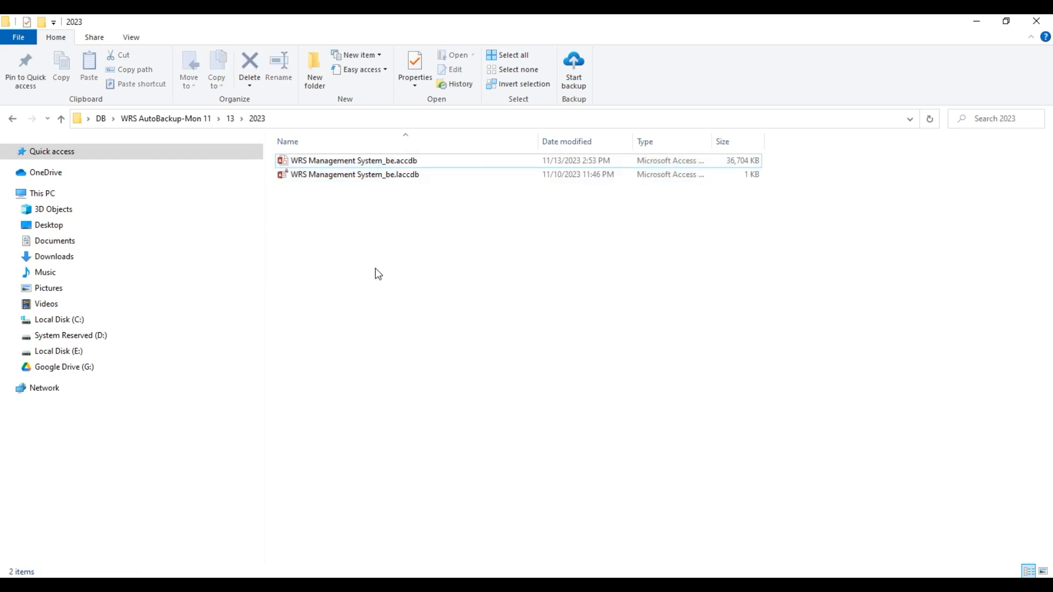
{"action": "left_click", "coordinate": [1036, 21]}
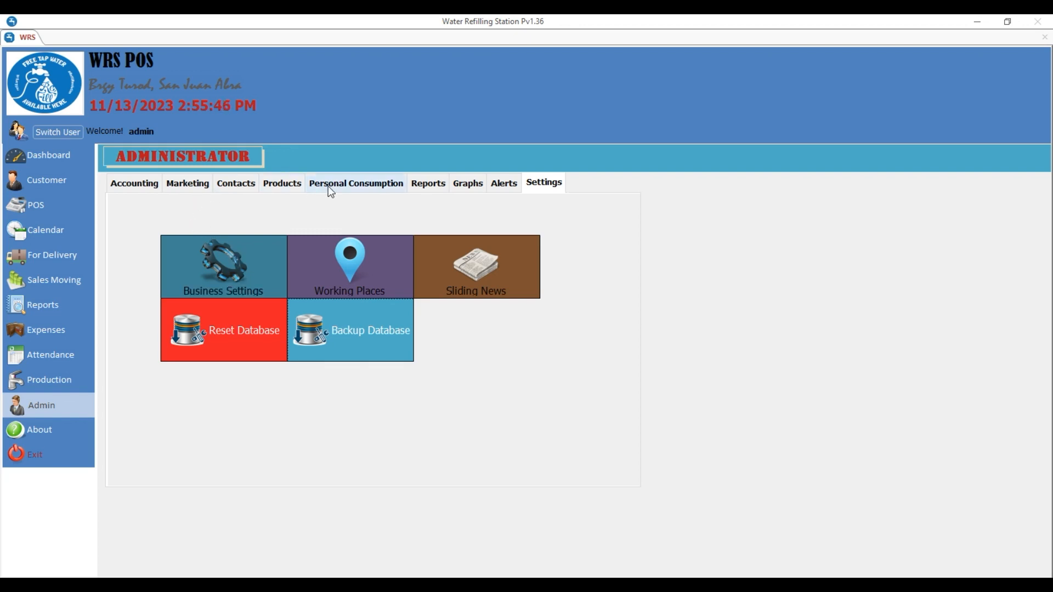
{"action": "left_click", "coordinate": [146, 188]}
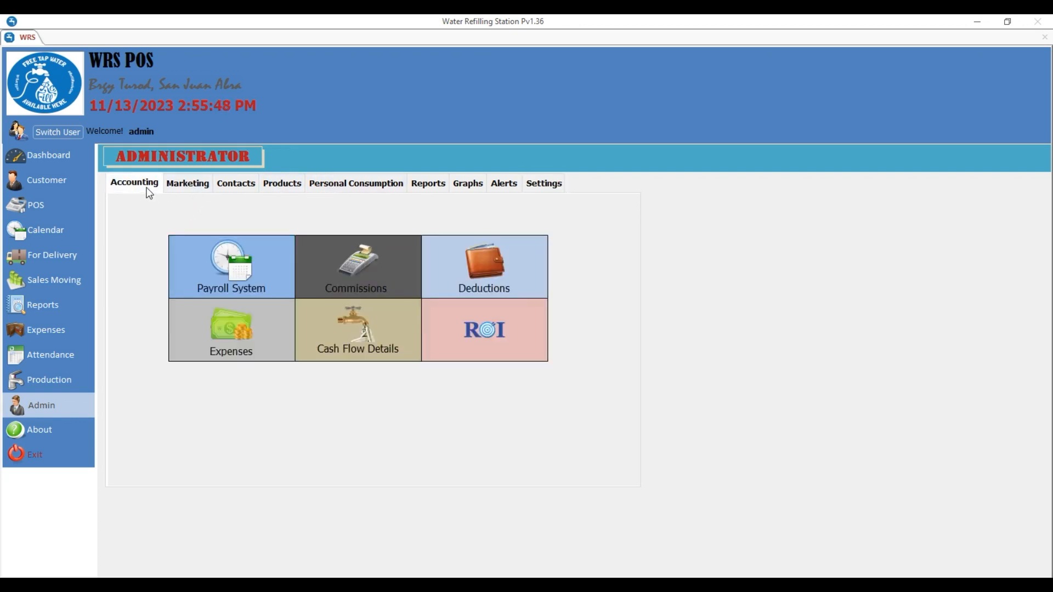